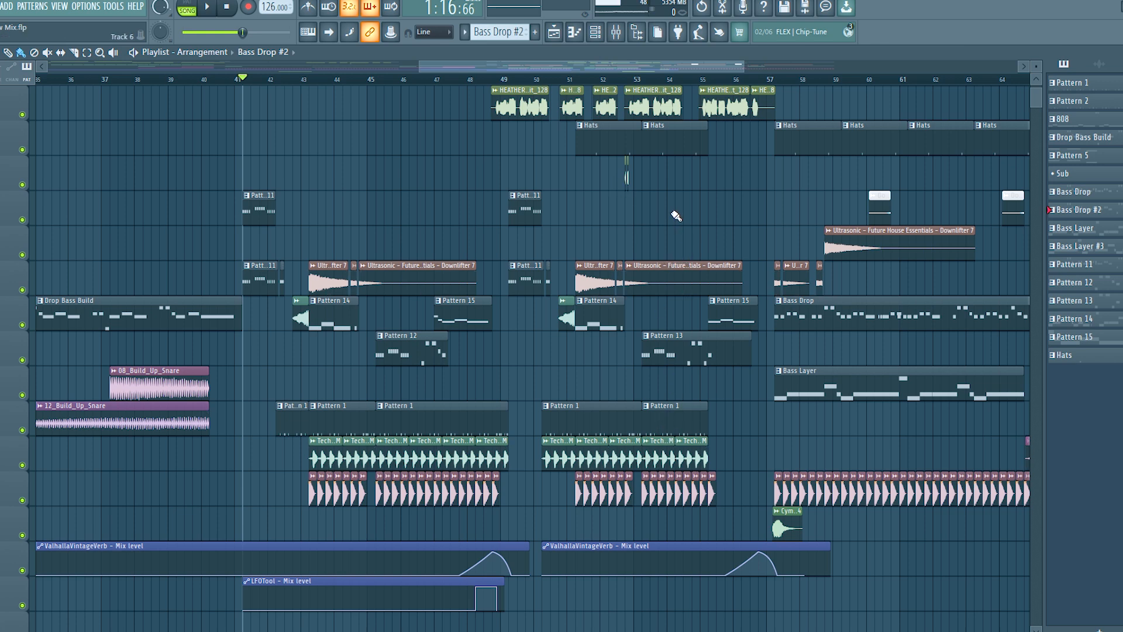
Step: Play the drop section of the arrangement from bar 41 to about bar 57, and stop playback
{"action": "scroll", "coordinate": [676, 216], "scroll_direction": "down", "scroll_amount": 3}
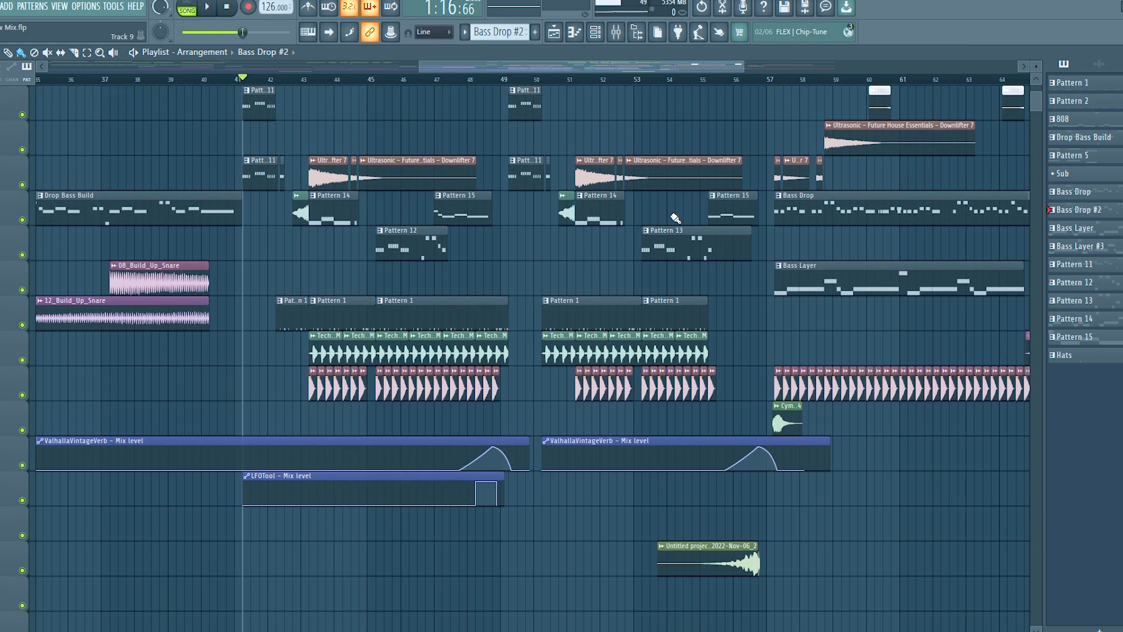
{"action": "scroll", "coordinate": [676, 216], "scroll_direction": "up", "scroll_amount": 1}
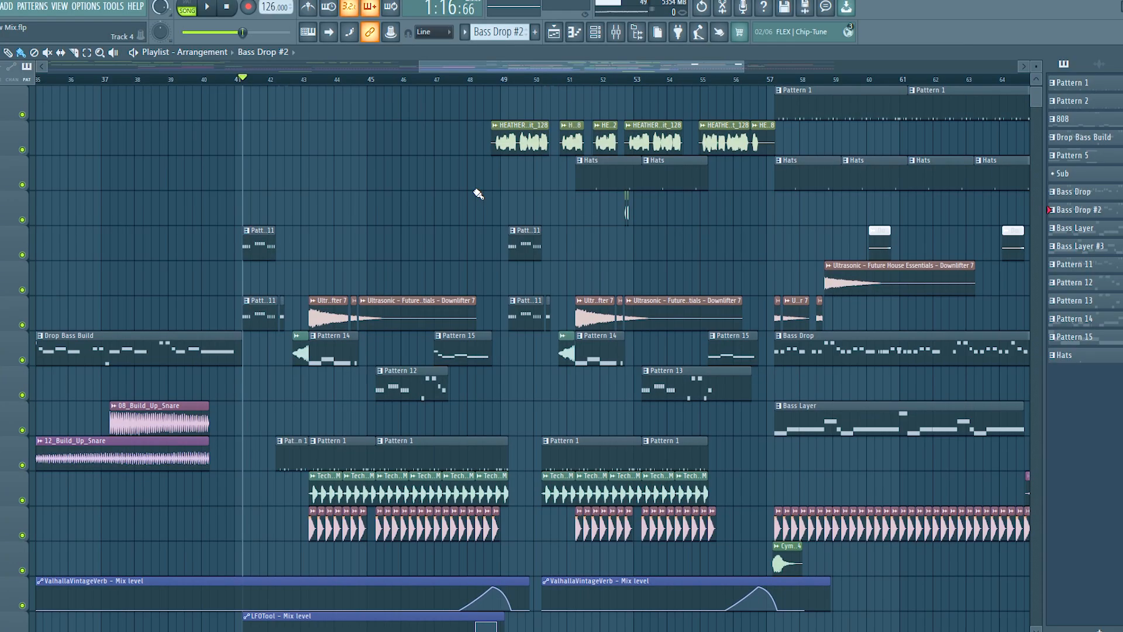
{"action": "scroll", "coordinate": [486, 187], "scroll_direction": "down", "scroll_amount": 2}
{"action": "scroll", "coordinate": [489, 185], "scroll_direction": "down", "scroll_amount": 2}
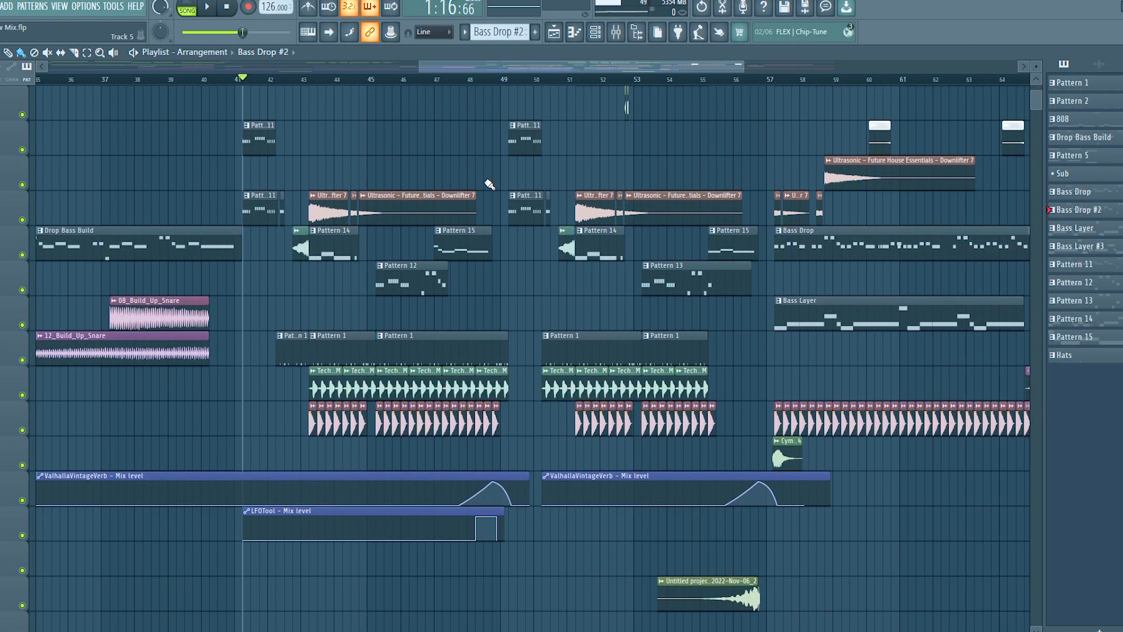
{"action": "key", "text": "space"}
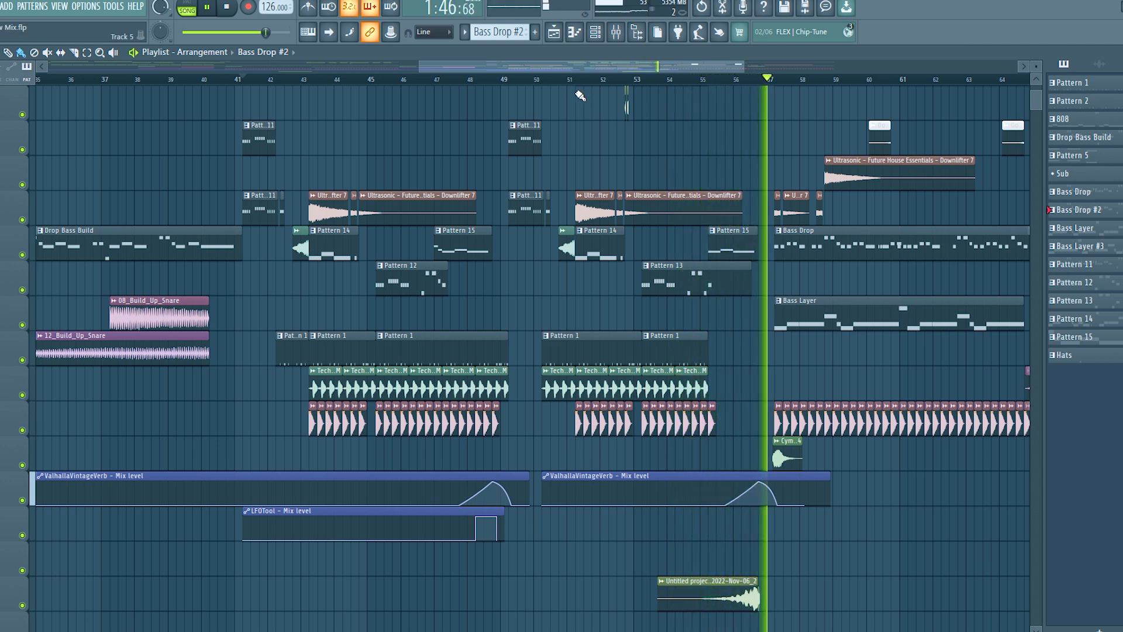
{"action": "key", "text": "space"}
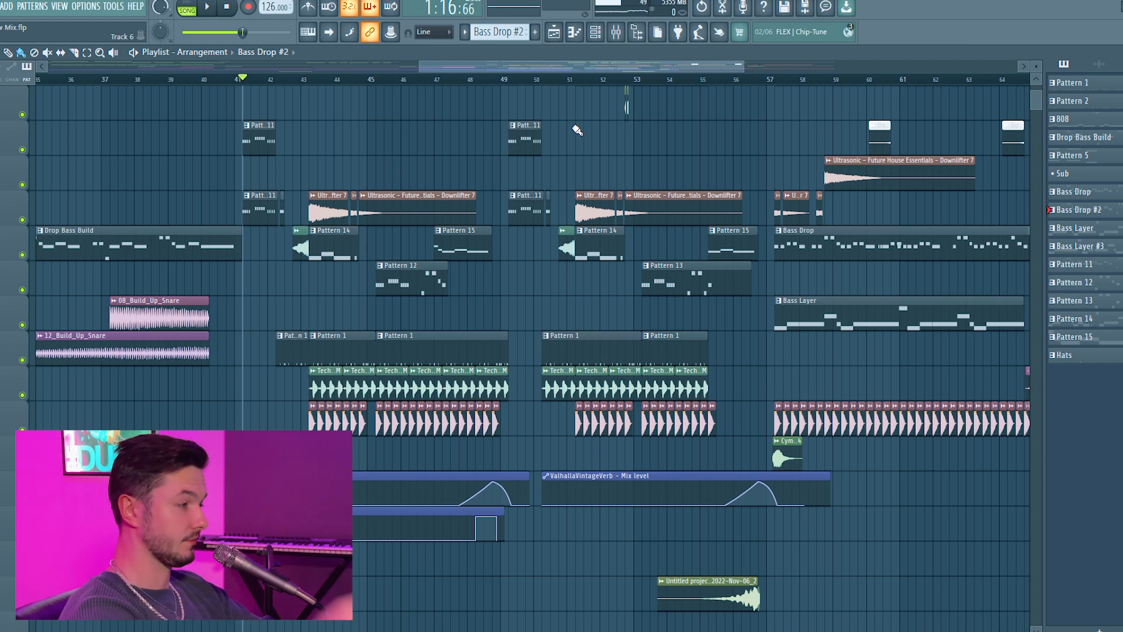
Step: Solo the playlist track holding the Bass Drop #2 clips and listen to it from bar 41
{"action": "scroll", "coordinate": [489, 185], "scroll_direction": "up", "scroll_amount": 4}
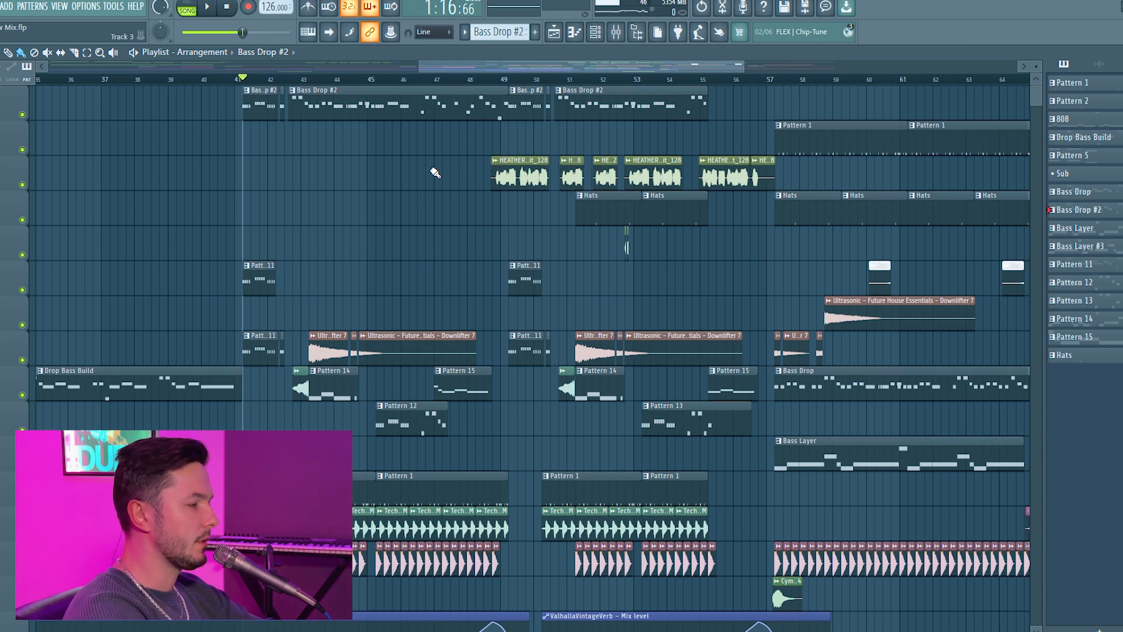
{"action": "scroll", "coordinate": [435, 172], "scroll_direction": "down", "scroll_amount": 5}
{"action": "scroll", "coordinate": [445, 157], "scroll_direction": "up", "scroll_amount": 5}
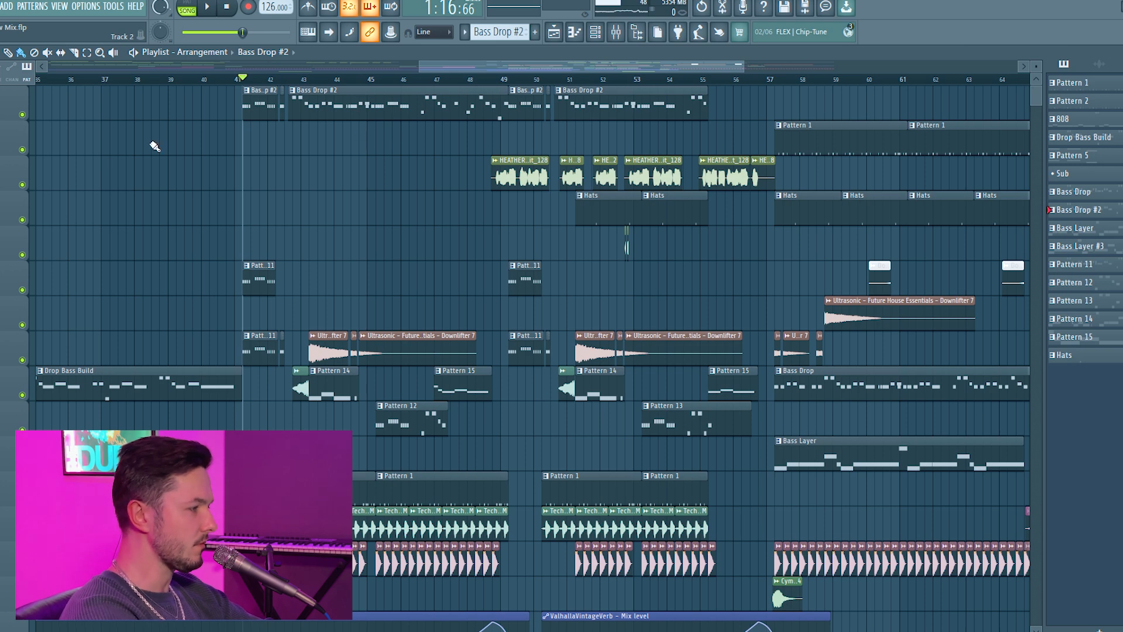
{"action": "right_click", "coordinate": [22, 116]}
{"action": "key", "text": "space"}
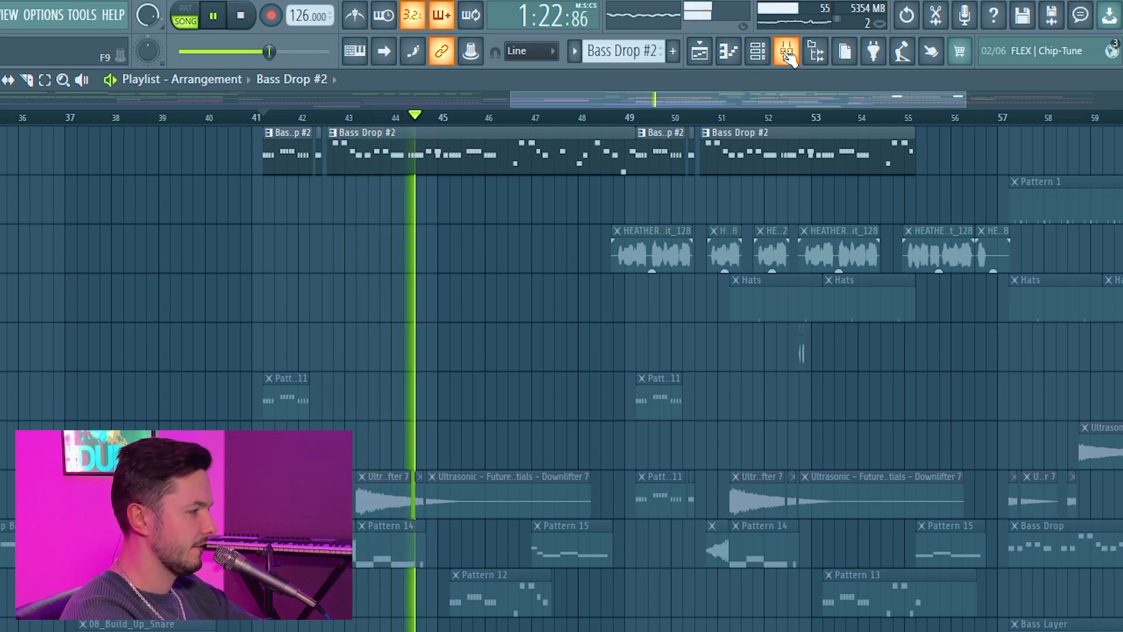
{"action": "scroll", "coordinate": [594, 253], "scroll_direction": "up", "scroll_amount": 1}
{"action": "scroll", "coordinate": [594, 252], "scroll_direction": "up", "scroll_amount": 2}
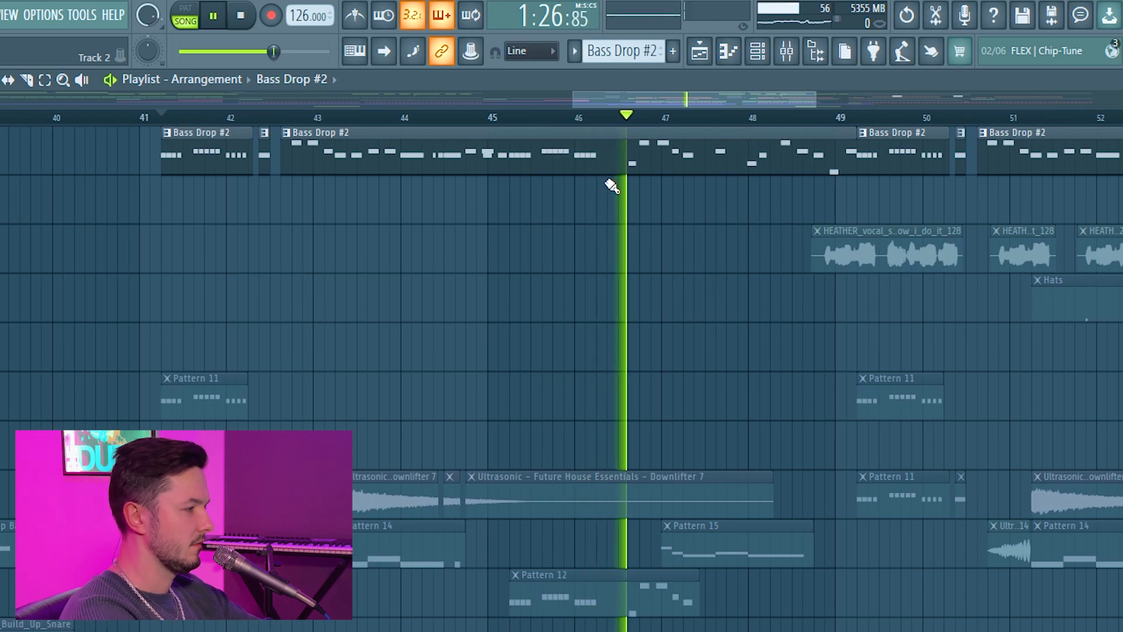
{"action": "key", "text": "space"}
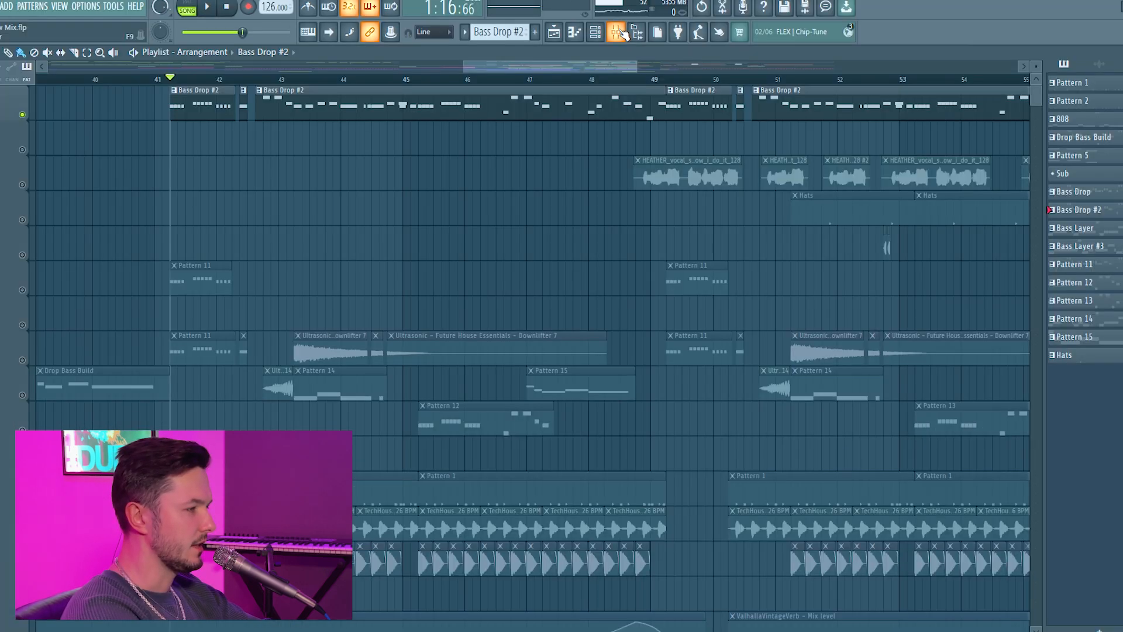
Step: Solo the Sub and Super Sub mixer tracks one after the other and play each from bar 41
{"action": "left_click", "coordinate": [787, 51]}
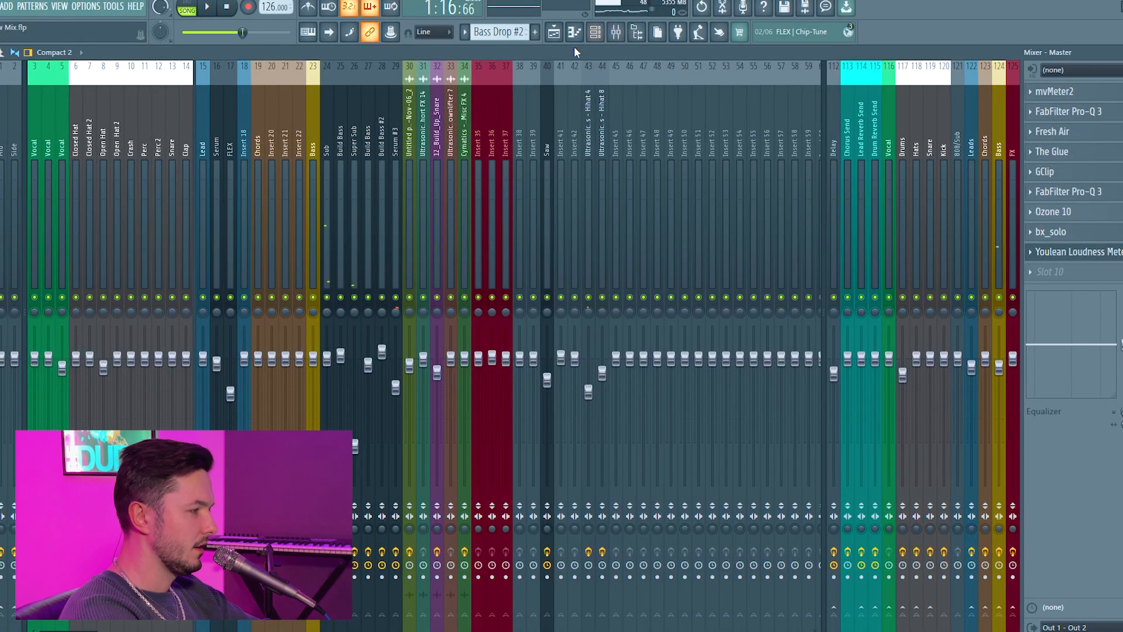
{"action": "left_click", "coordinate": [324, 132]}
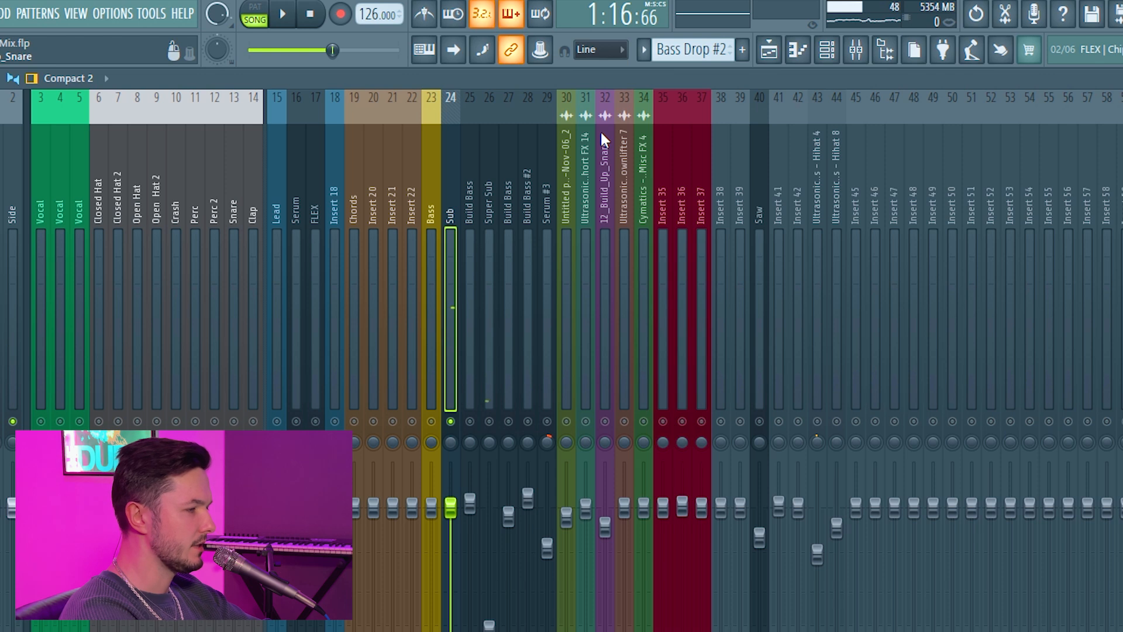
{"action": "key", "text": "space"}
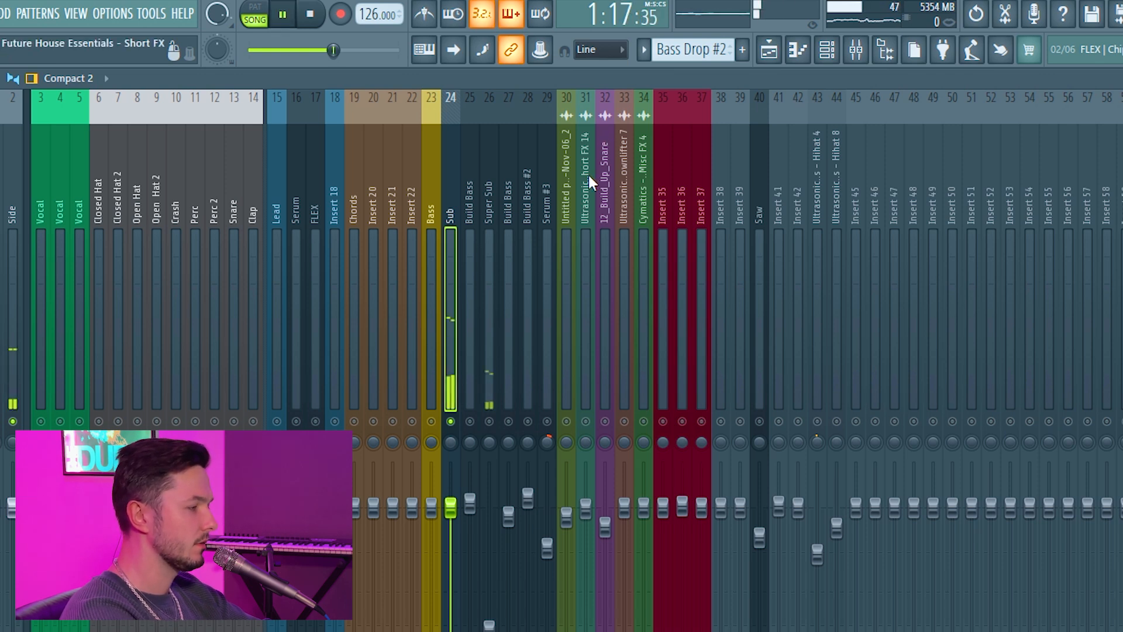
{"action": "key", "text": "space"}
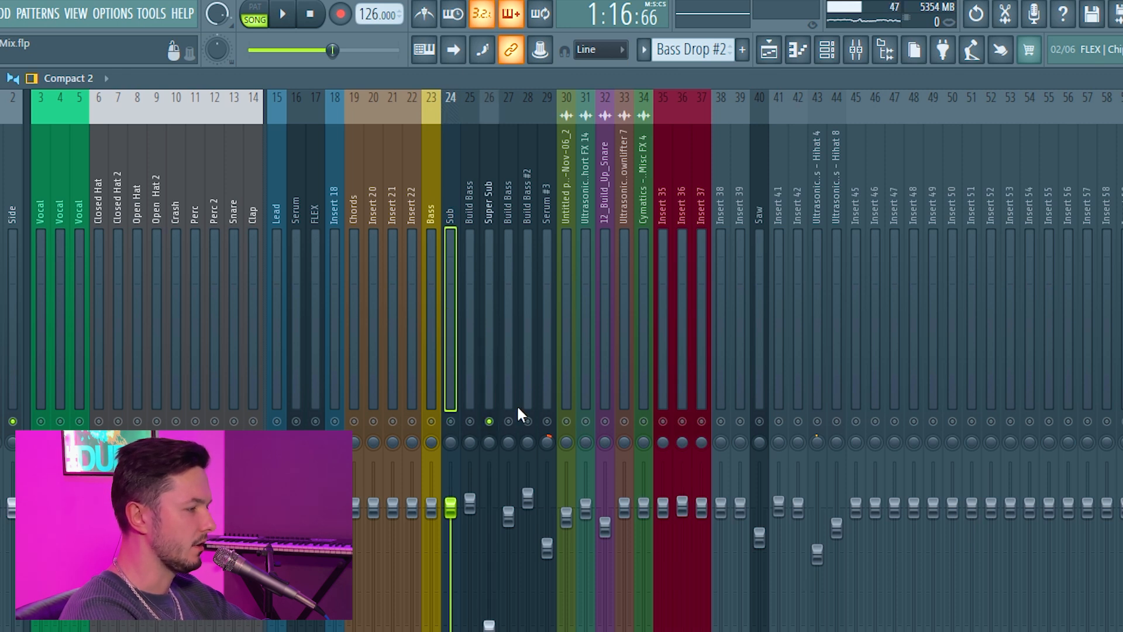
{"action": "key", "text": "space"}
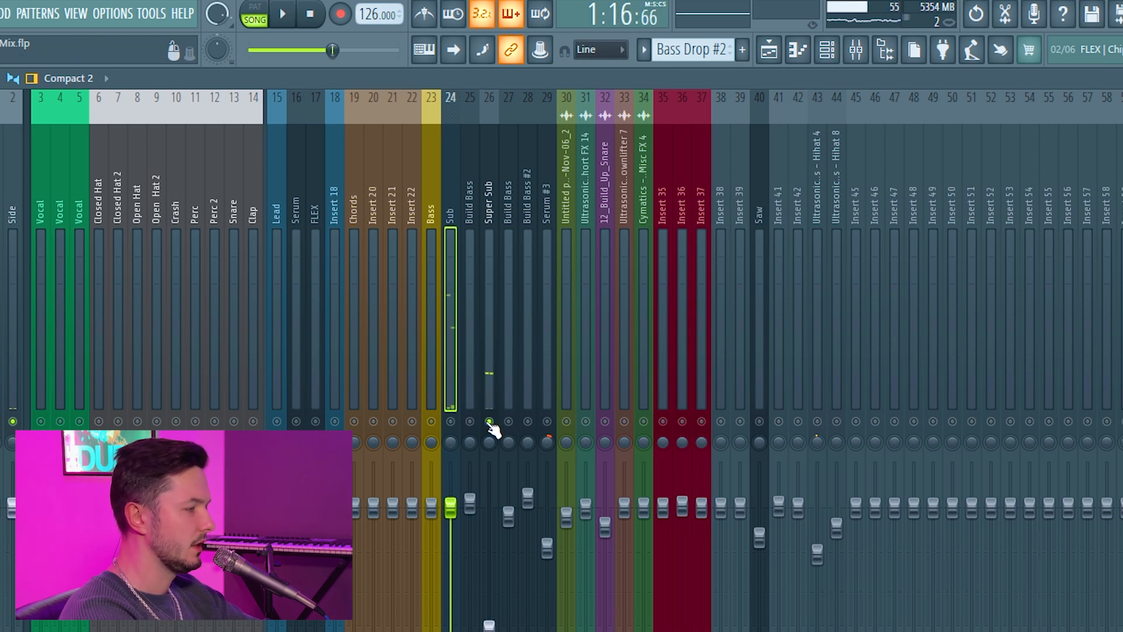
Step: Examine the Serum patch of the Sub channel and close its window
{"action": "left_click", "coordinate": [831, 54]}
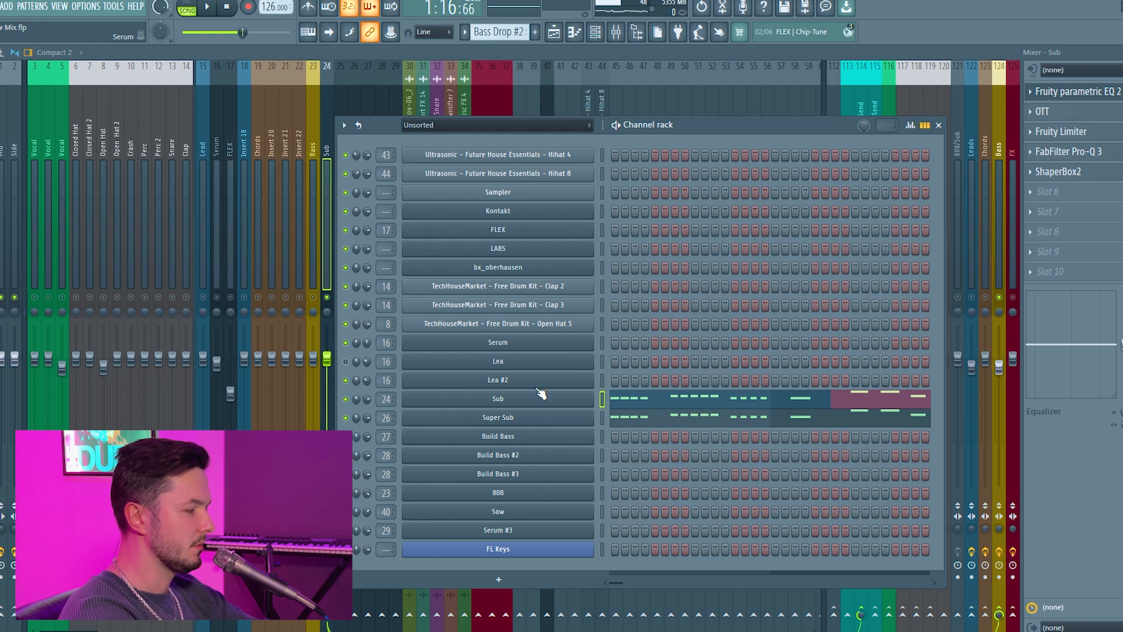
{"action": "left_click", "coordinate": [557, 360]}
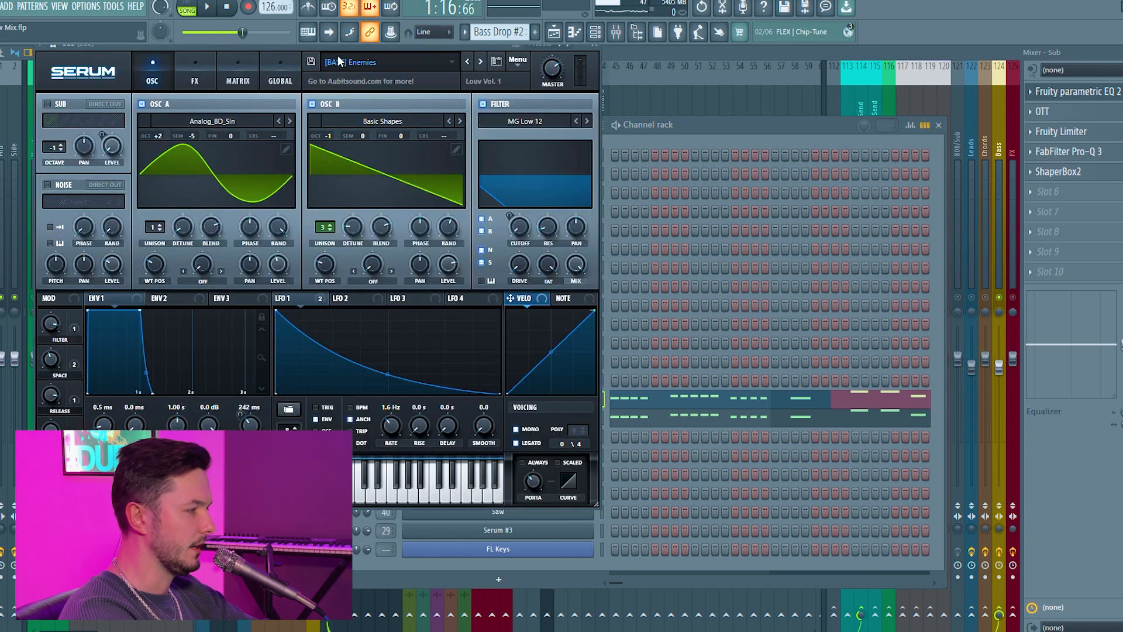
{"action": "left_click_drag", "start_coordinate": [345, 47], "coordinate": [478, 88]}
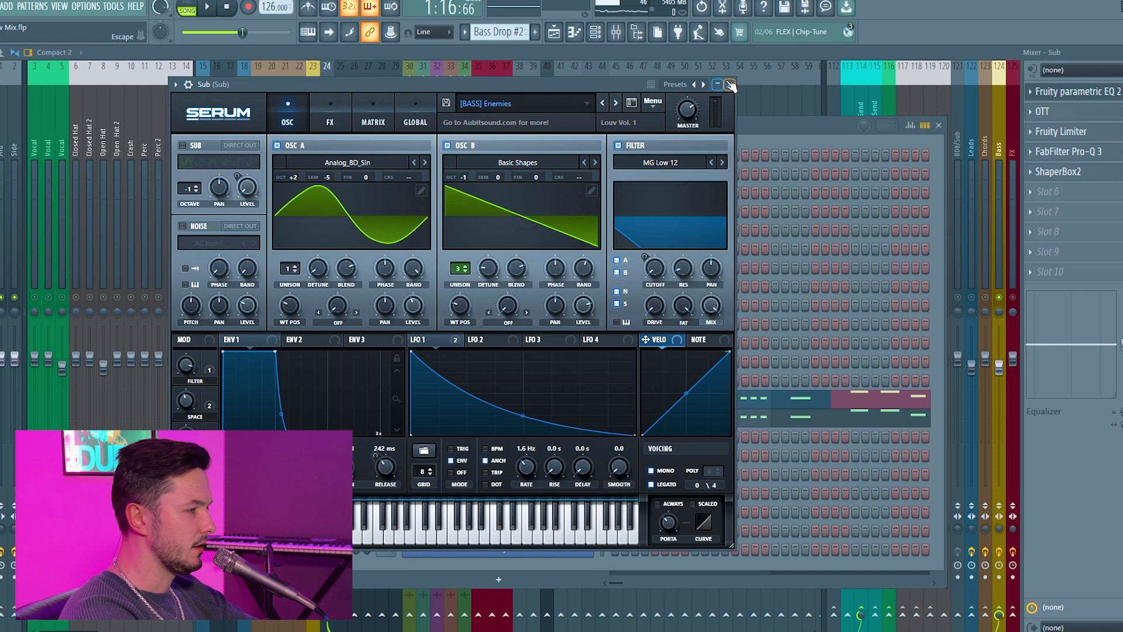
{"action": "left_click", "coordinate": [875, 37]}
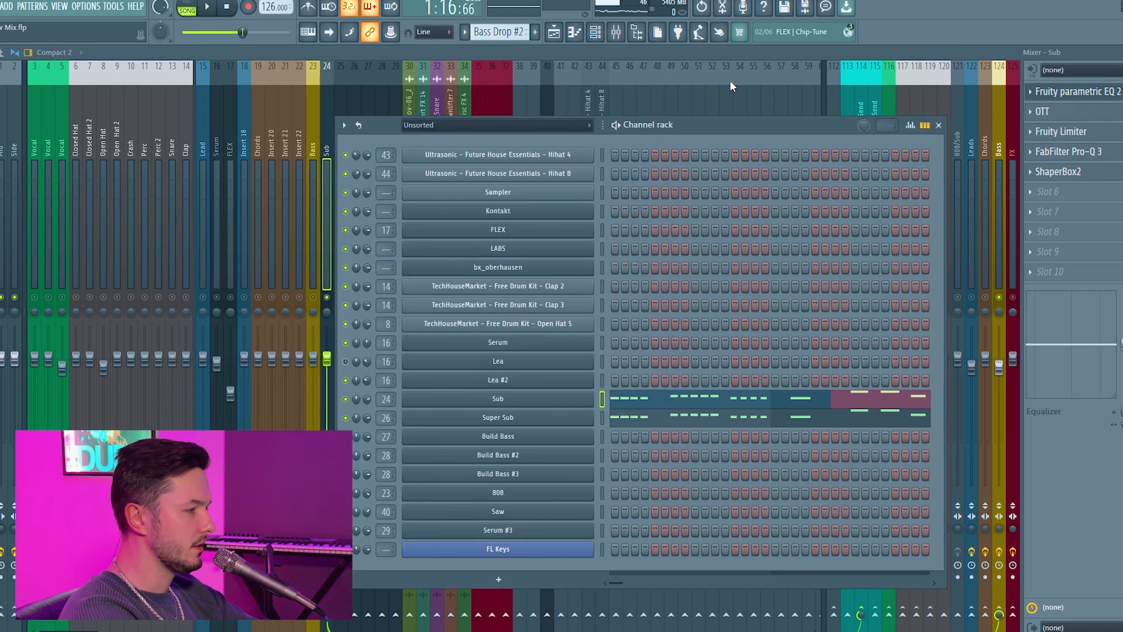
Step: Examine the Sub channel's Bass Drop #2 notes in the piano roll while playing them back
{"action": "left_click", "coordinate": [693, 400]}
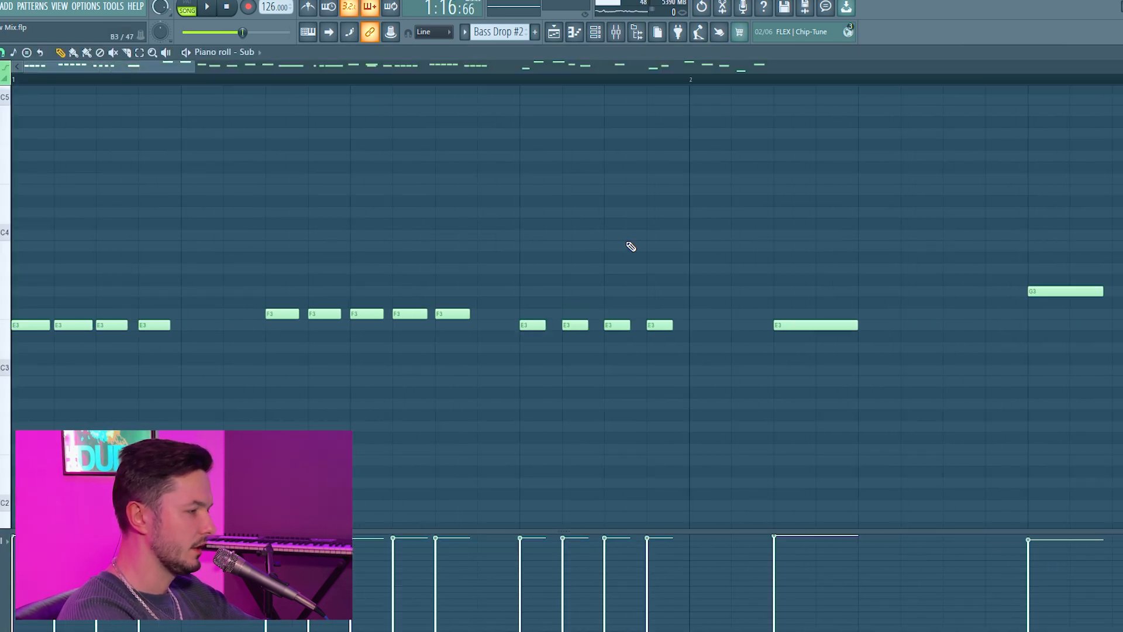
{"action": "key", "text": "space"}
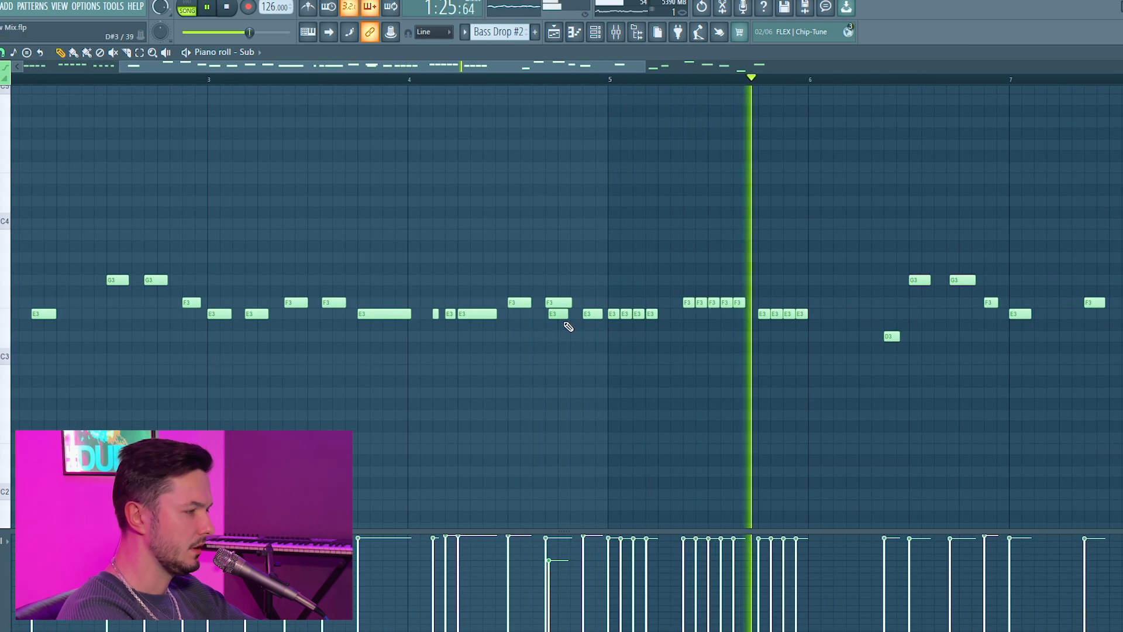
{"action": "scroll", "coordinate": [562, 310], "scroll_direction": "up", "scroll_amount": 2}
{"action": "scroll", "coordinate": [559, 302], "scroll_direction": "down", "scroll_amount": 1}
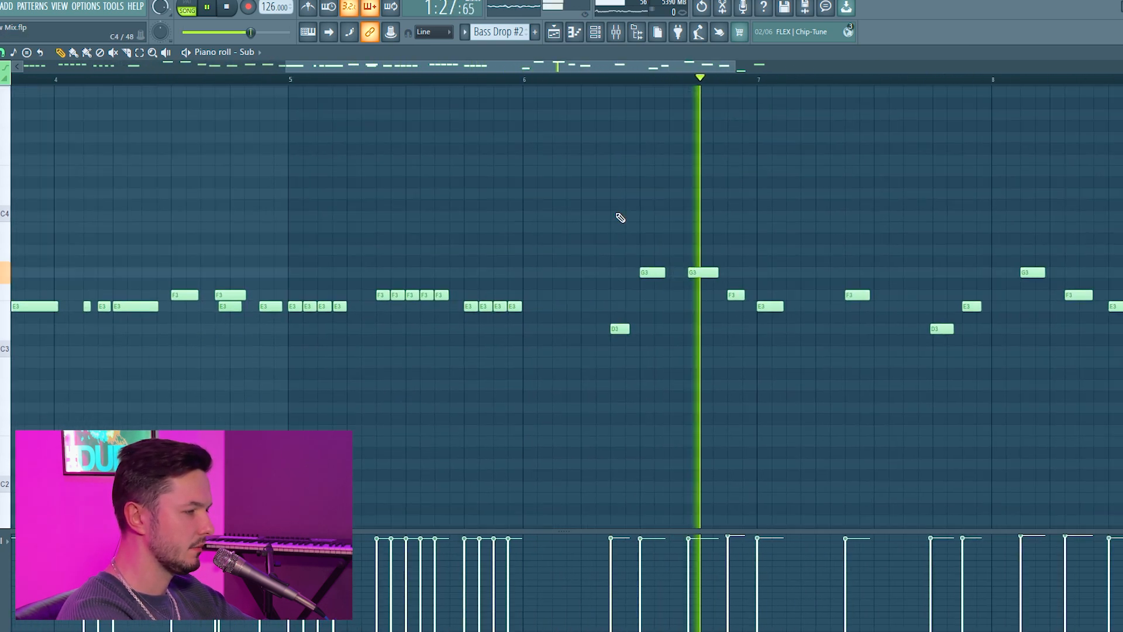
{"action": "scroll", "coordinate": [619, 205], "scroll_direction": "down", "scroll_amount": 1}
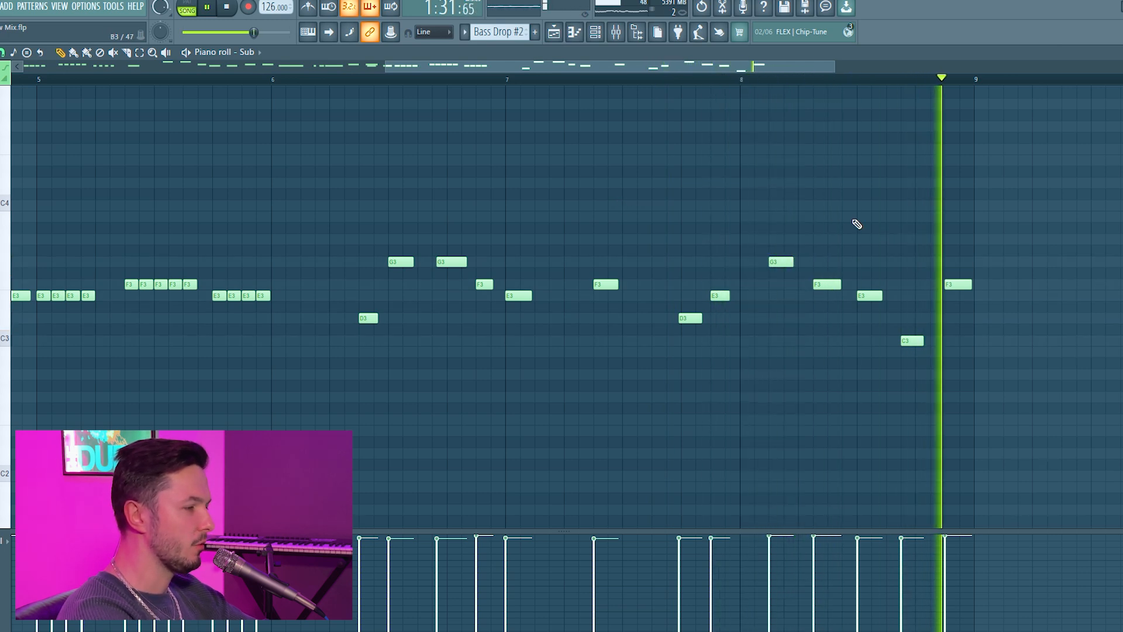
{"action": "key", "text": "space"}
Step: Review the Sub notes across the piano roll and compare them with the Super Sub channel's notes
{"action": "left_click_drag", "start_coordinate": [328, 186], "coordinate": [836, 230]}
{"action": "left_click_drag", "start_coordinate": [649, 190], "coordinate": [924, 139]}
{"action": "left_click_drag", "start_coordinate": [551, 228], "coordinate": [806, 167]}
{"action": "scroll", "coordinate": [327, 244], "scroll_direction": "up", "scroll_amount": 4}
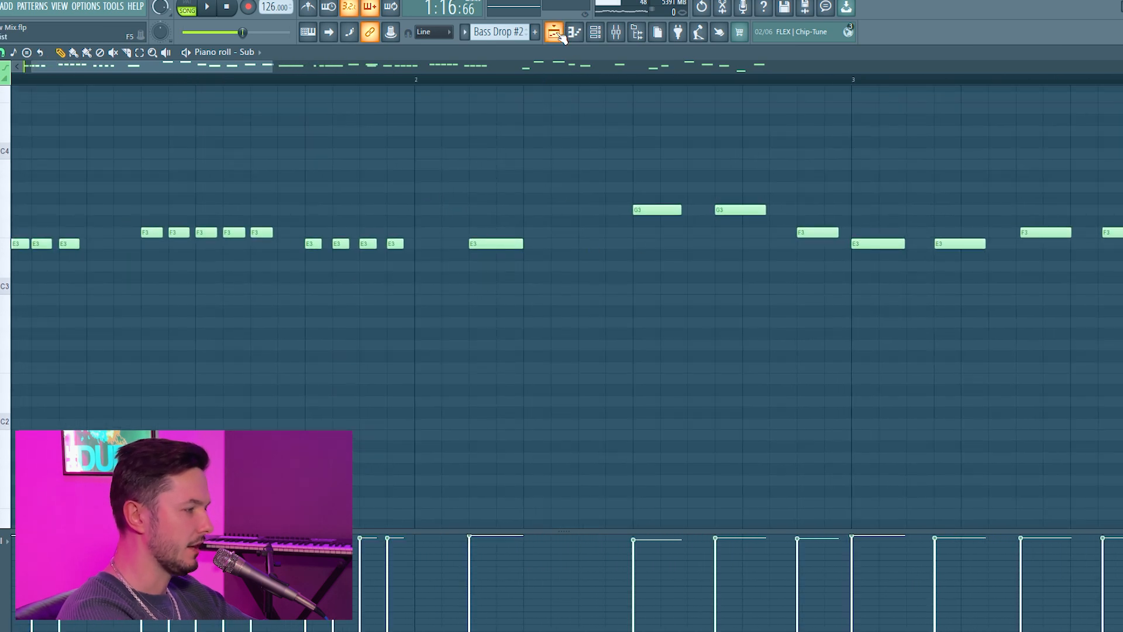
{"action": "scroll", "coordinate": [605, 191], "scroll_direction": "down", "scroll_amount": 2}
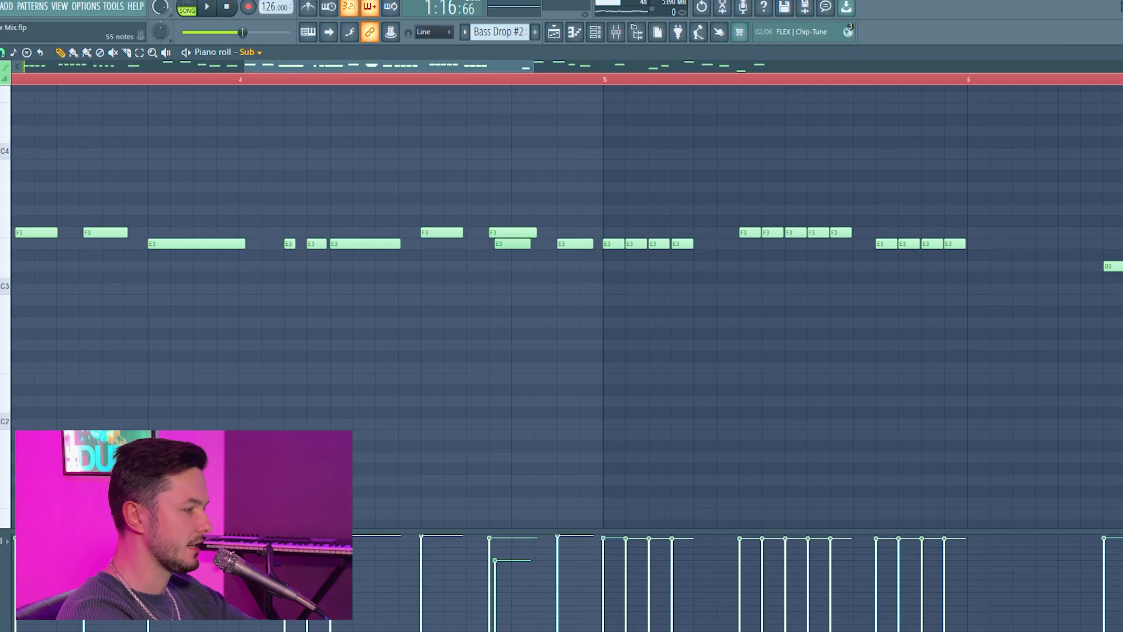
{"action": "scroll", "coordinate": [339, 297], "scroll_direction": "down", "scroll_amount": 2}
{"action": "left_click_drag", "start_coordinate": [283, 284], "coordinate": [783, 321]}
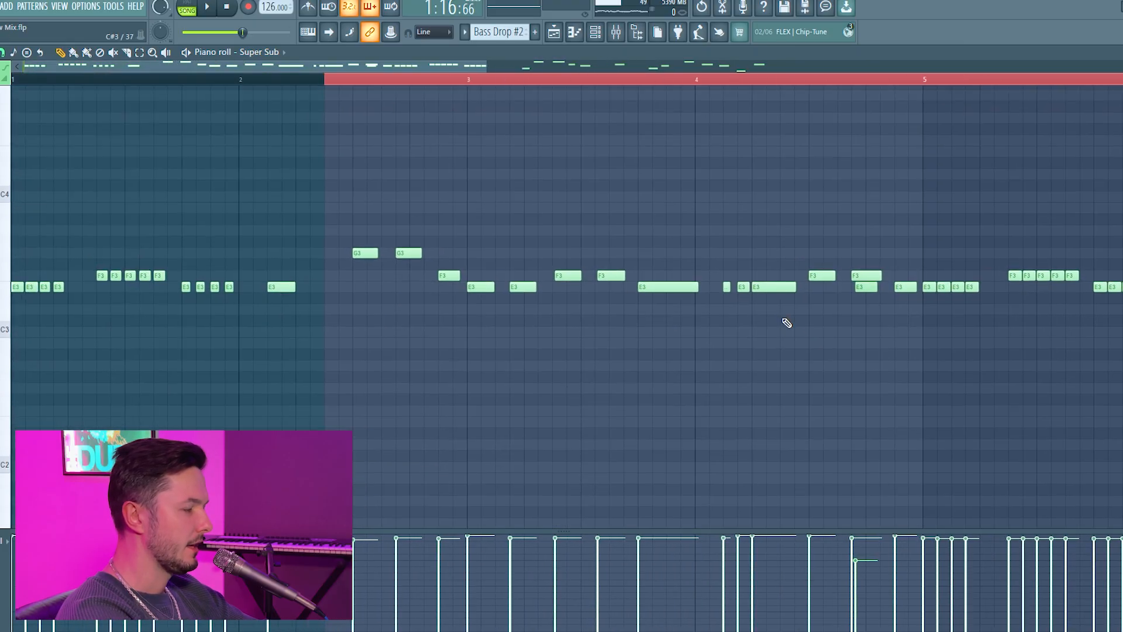
Step: Return to the playlist, solo the upper Pattern 11 track on its own and play it
{"action": "left_click", "coordinate": [556, 33]}
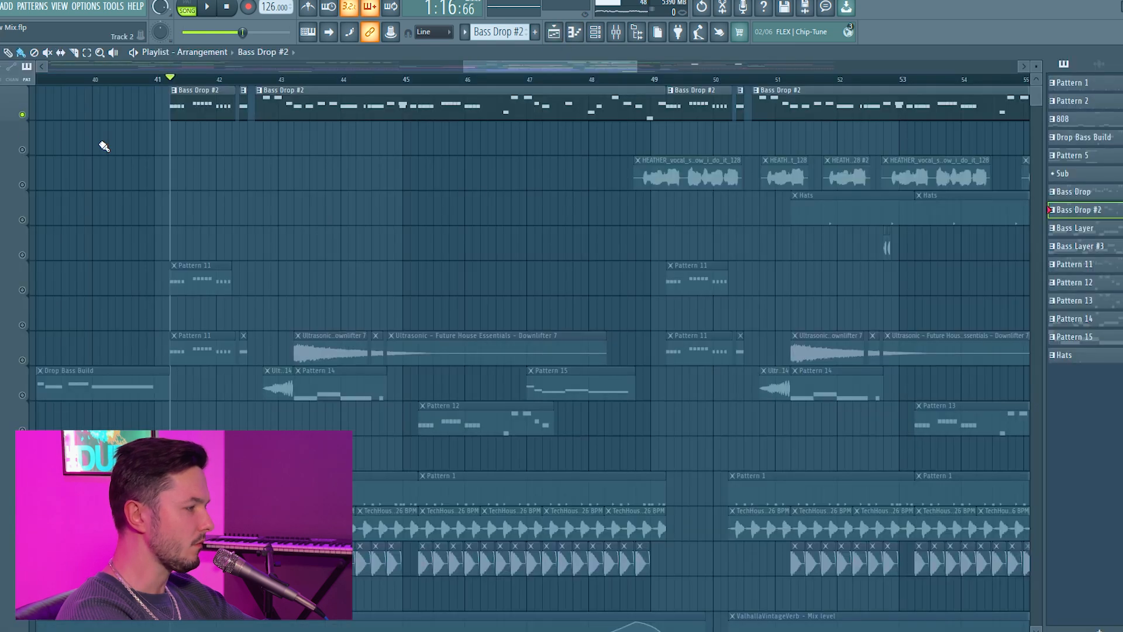
{"action": "scroll", "coordinate": [351, 217], "scroll_direction": "down", "scroll_amount": 1}
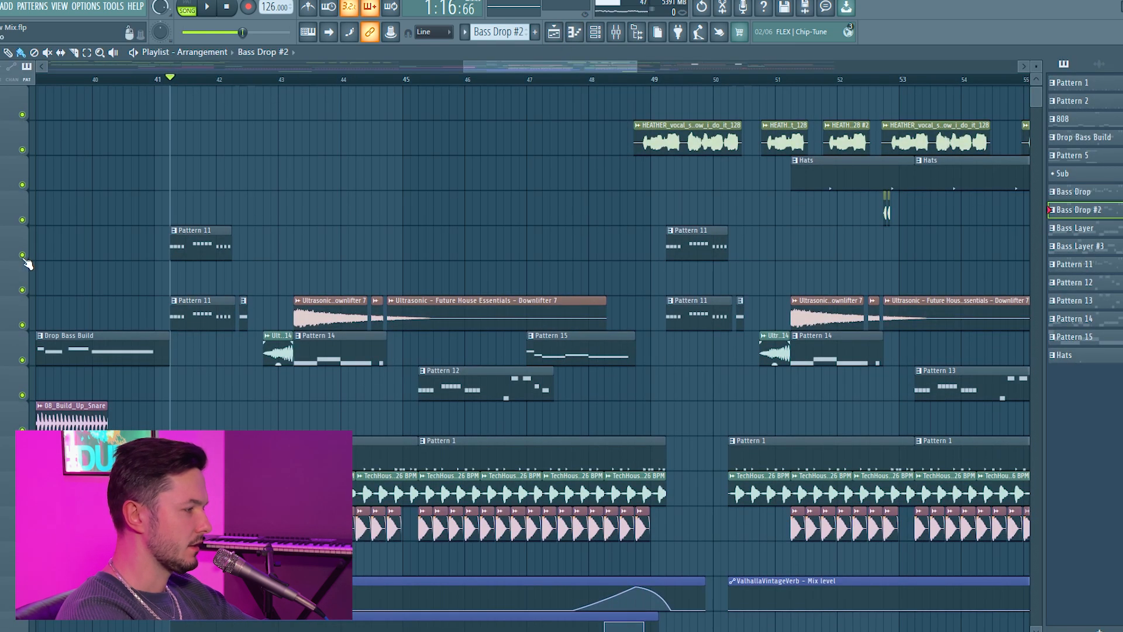
{"action": "left_click", "coordinate": [22, 255], "text": "ctrl"}
{"action": "key", "text": "space"}
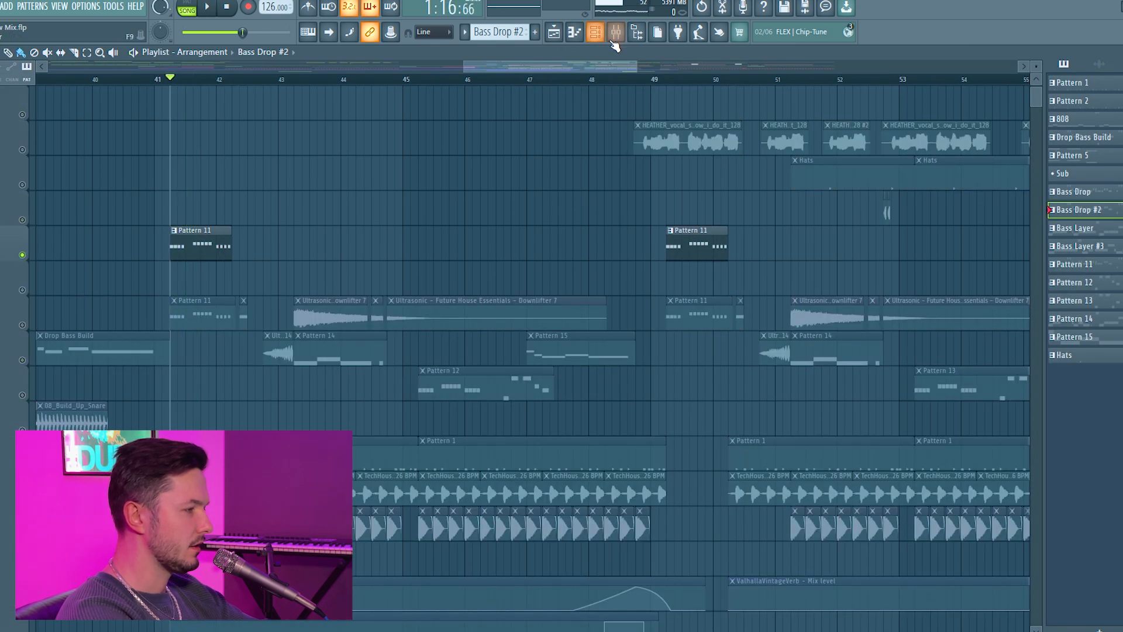
Step: Examine the two Fruity parametric EQ 2 instances and the Fruity WaveShaper on the Serum #3 mixer track
{"action": "left_click", "coordinate": [615, 37]}
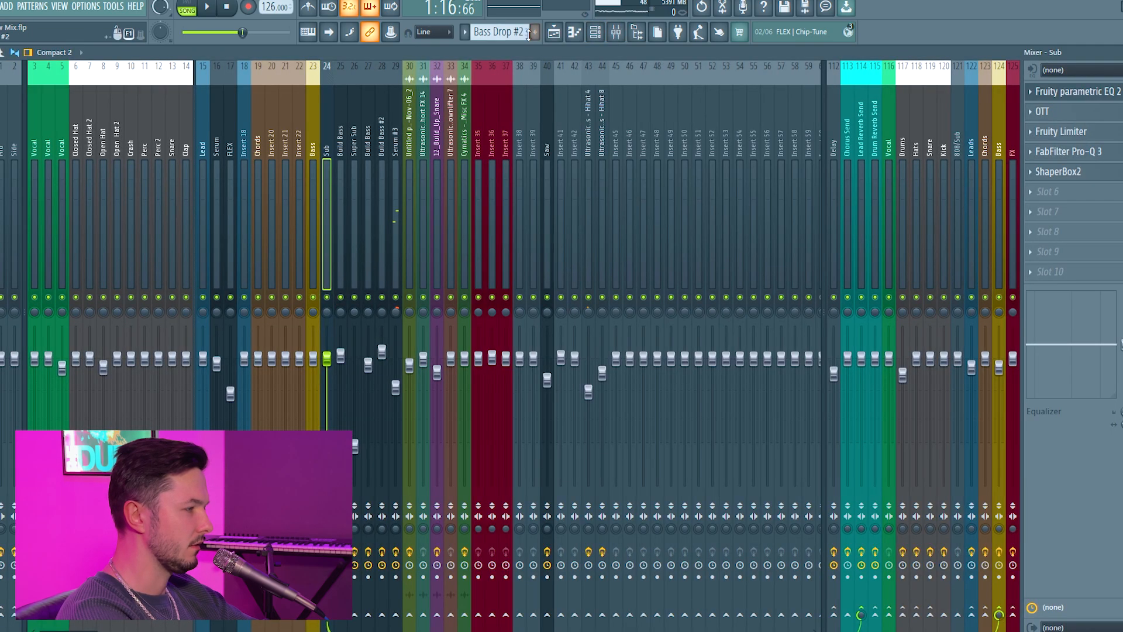
{"action": "left_click", "coordinate": [554, 35]}
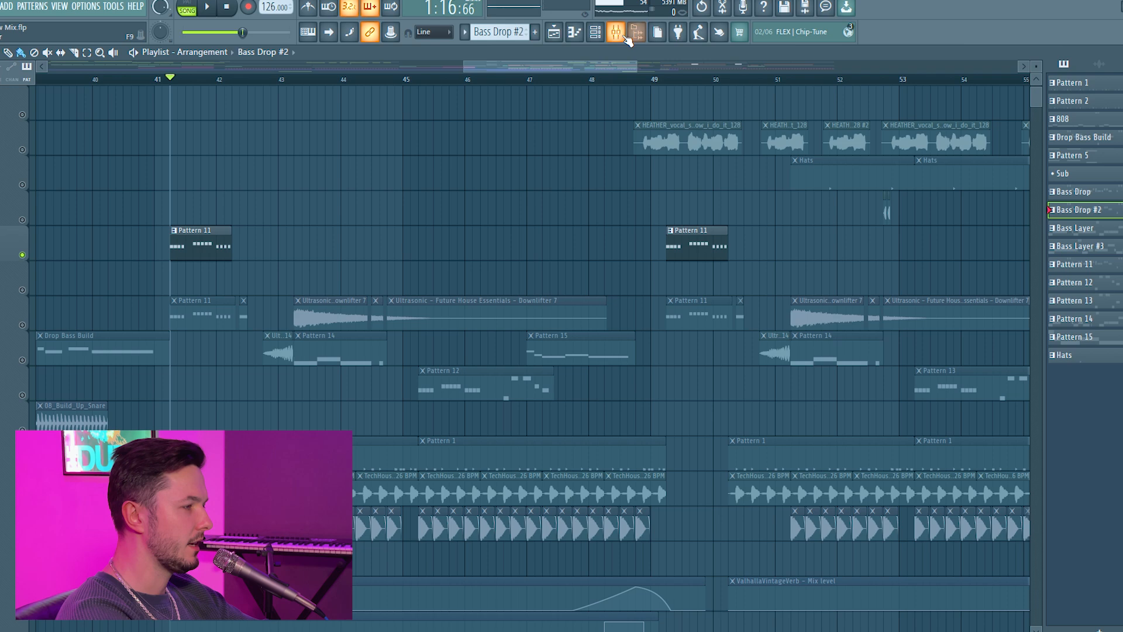
{"action": "left_click", "coordinate": [616, 31]}
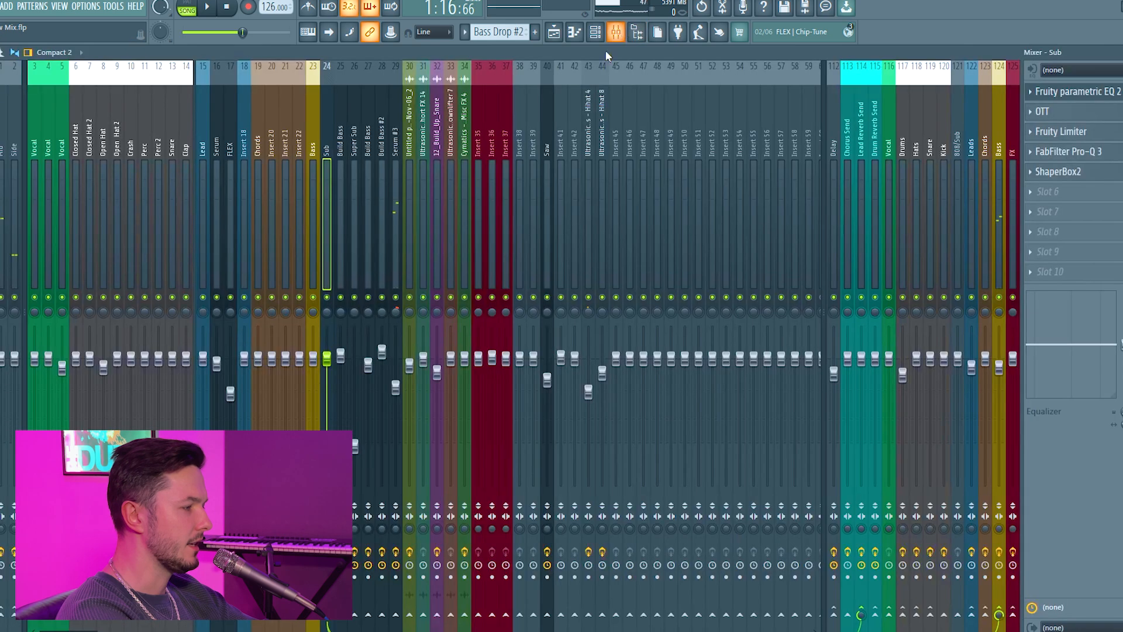
{"action": "left_click", "coordinate": [401, 144]}
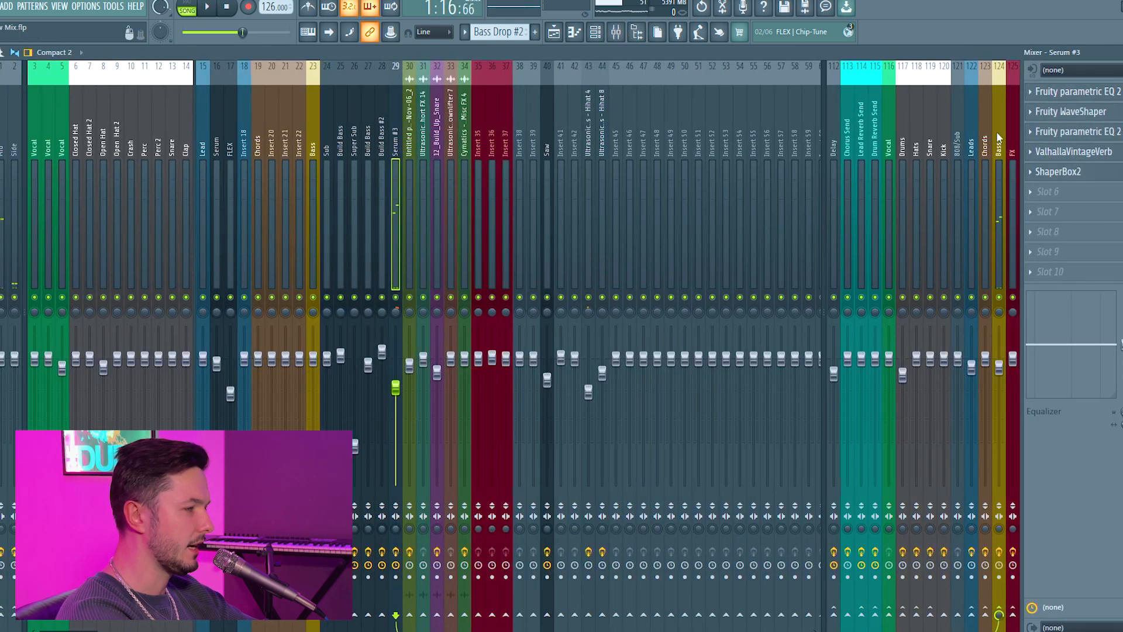
{"action": "left_click", "coordinate": [1079, 96]}
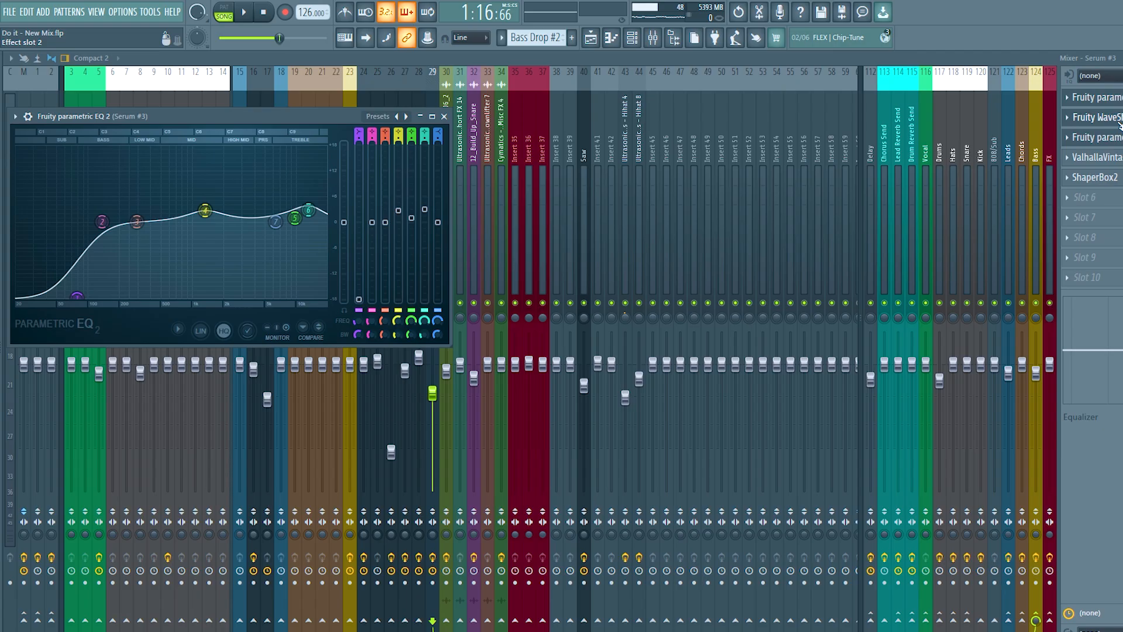
{"action": "left_click", "coordinate": [1115, 117]}
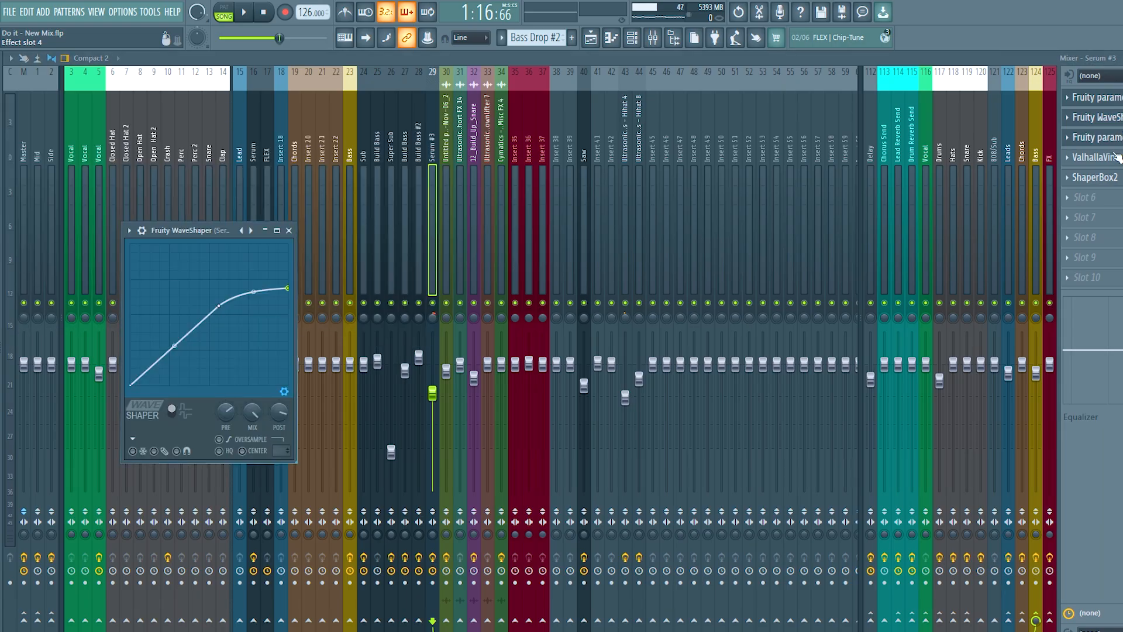
{"action": "left_click", "coordinate": [1118, 137]}
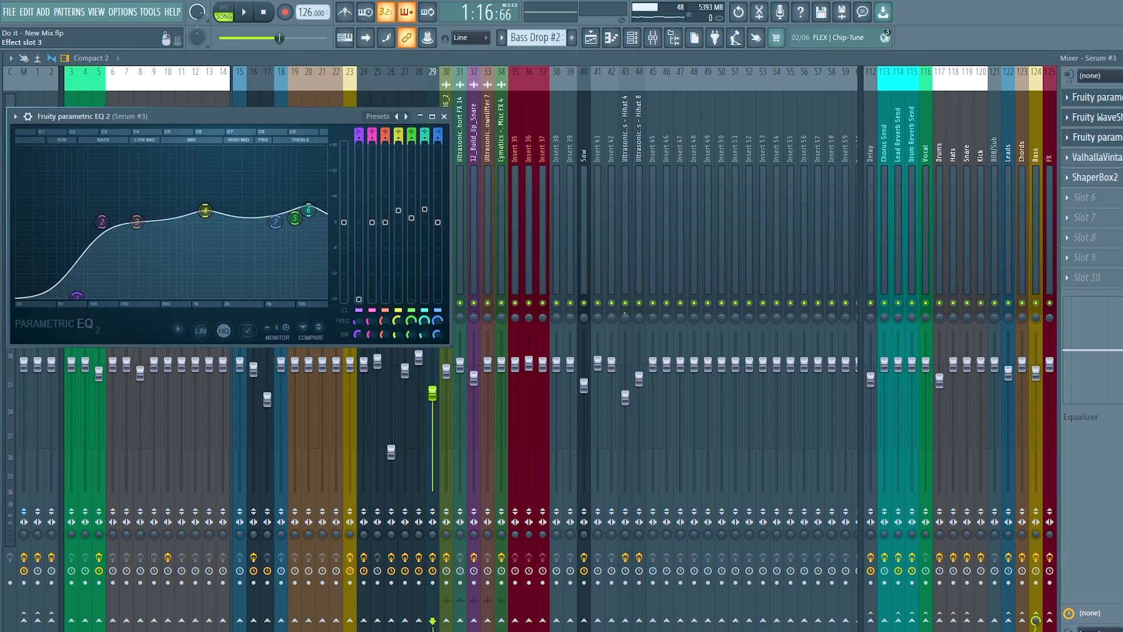
Step: Examine the ValhallaVintageVerb and ShaperBox2 effects on the Serum #3 mixer track and close their windows
{"action": "left_click", "coordinate": [1119, 157]}
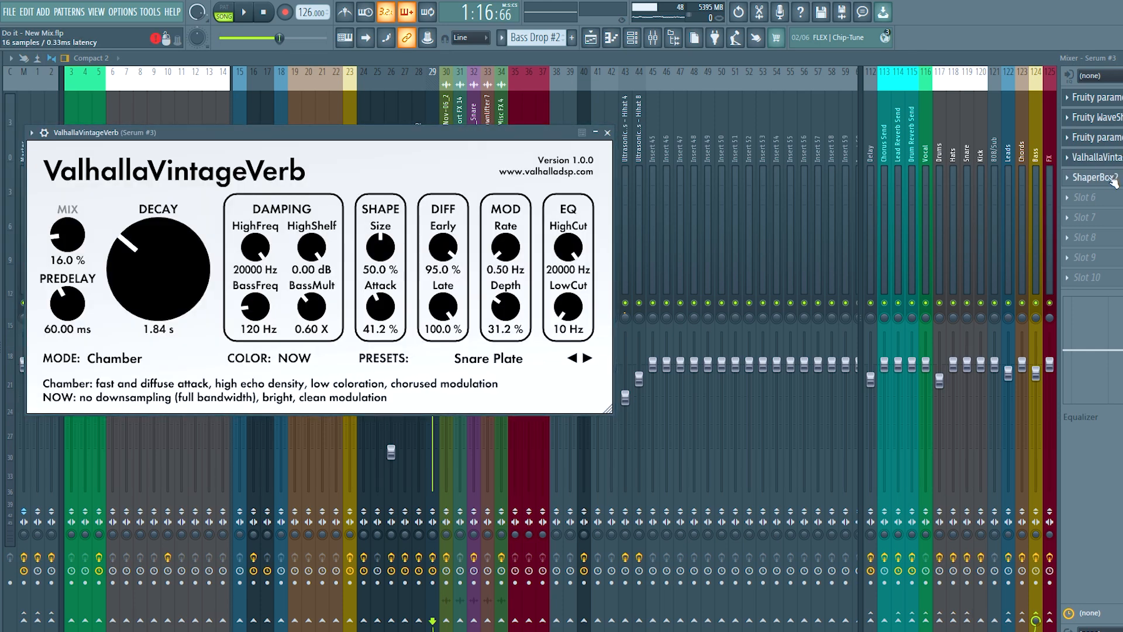
{"action": "left_click", "coordinate": [610, 133]}
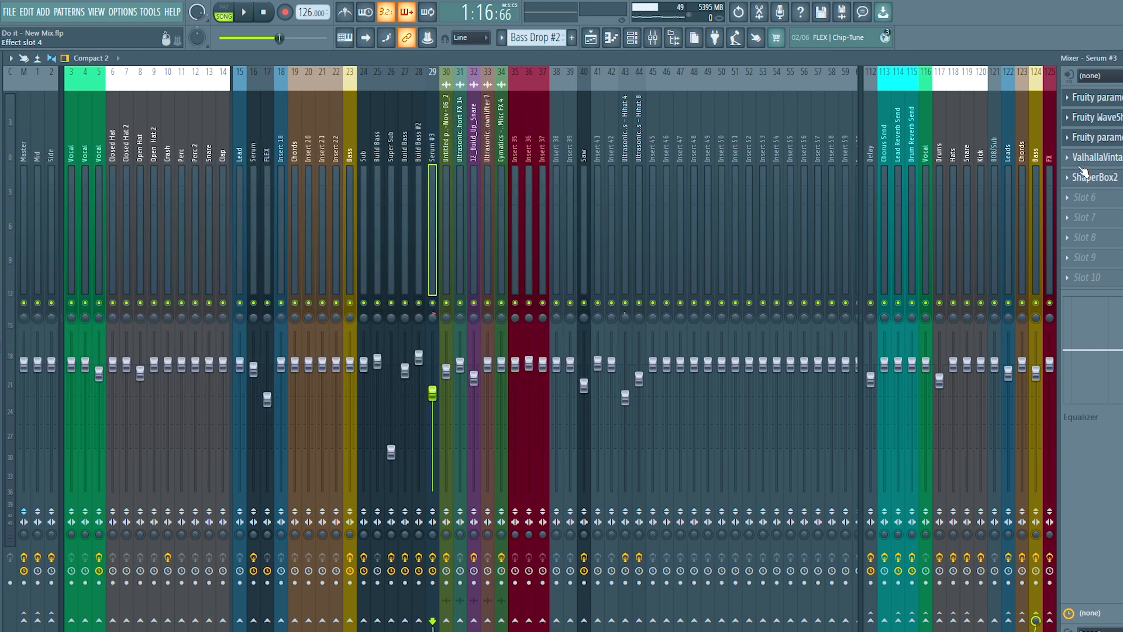
{"action": "left_click", "coordinate": [1109, 178]}
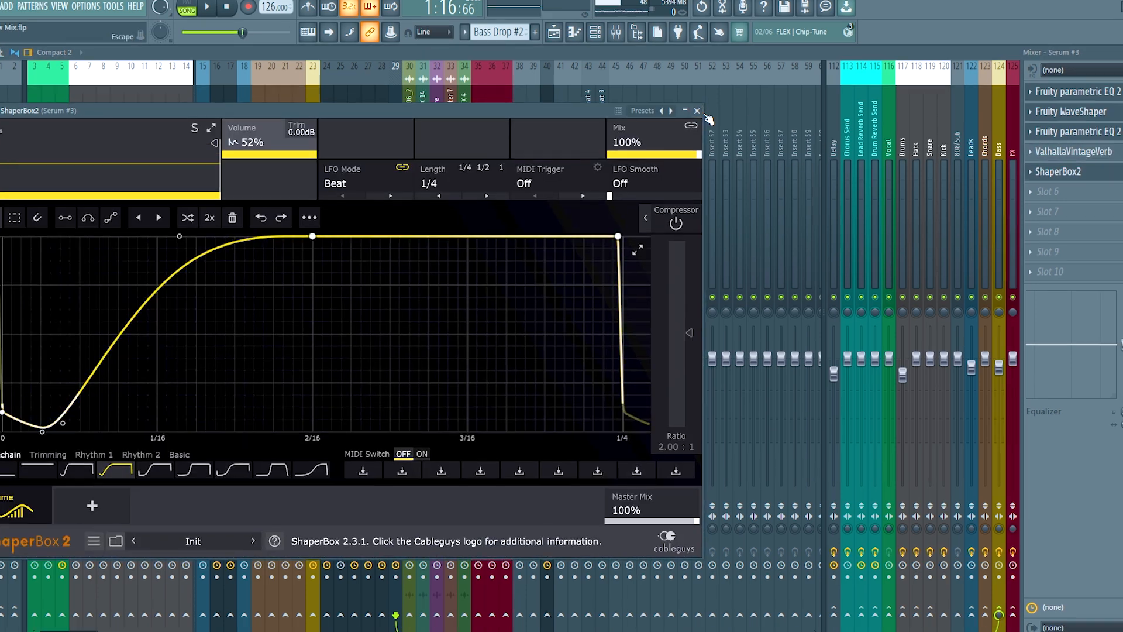
{"action": "left_click", "coordinate": [735, 111]}
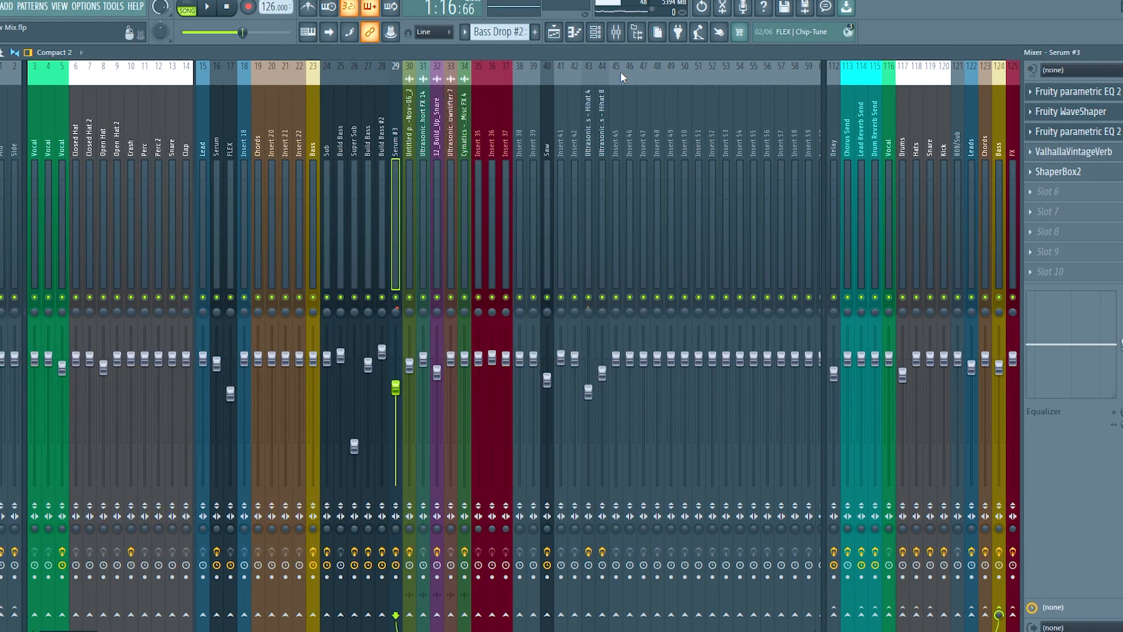
Step: Return to the playlist, solo the lower Pattern 11 track and play it on its own
{"action": "left_click", "coordinate": [554, 31]}
{"action": "left_click", "coordinate": [29, 322]}
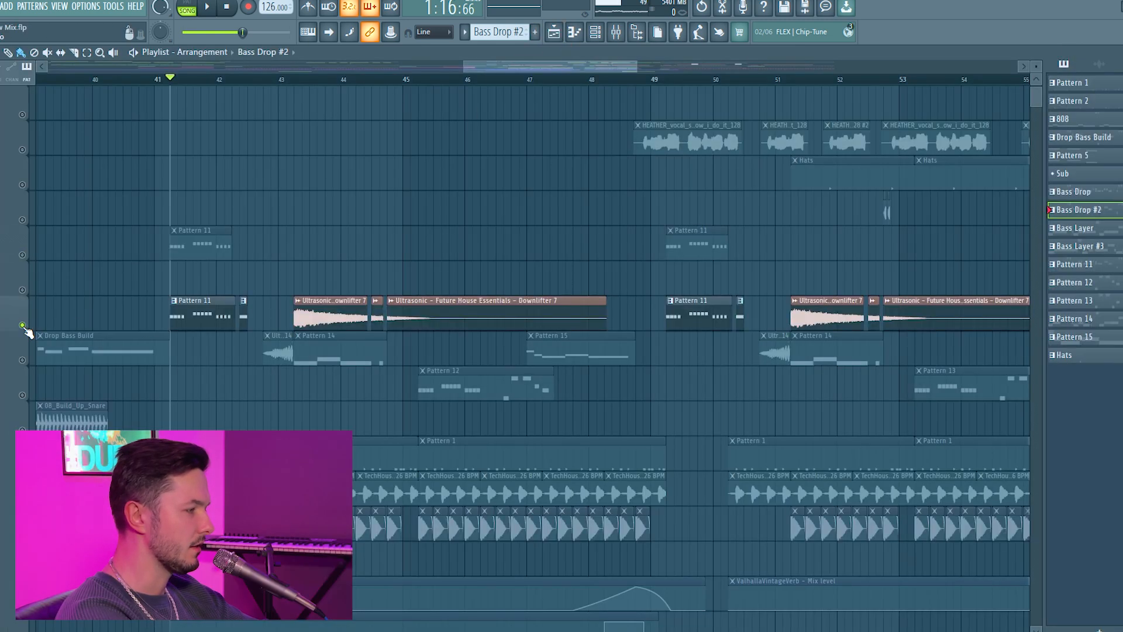
{"action": "key", "text": "space"}
{"action": "key", "text": "space"}
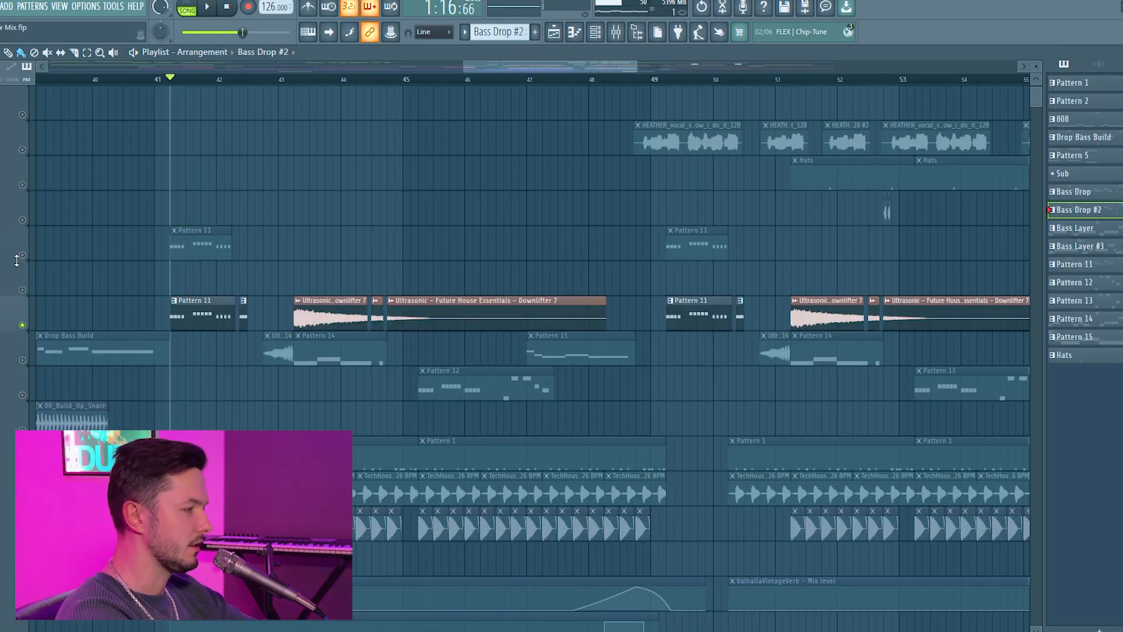
Step: Solo the Bass Drop #2 track together with both Pattern 11 tracks and play the layers combined
{"action": "left_click", "coordinate": [48, 253]}
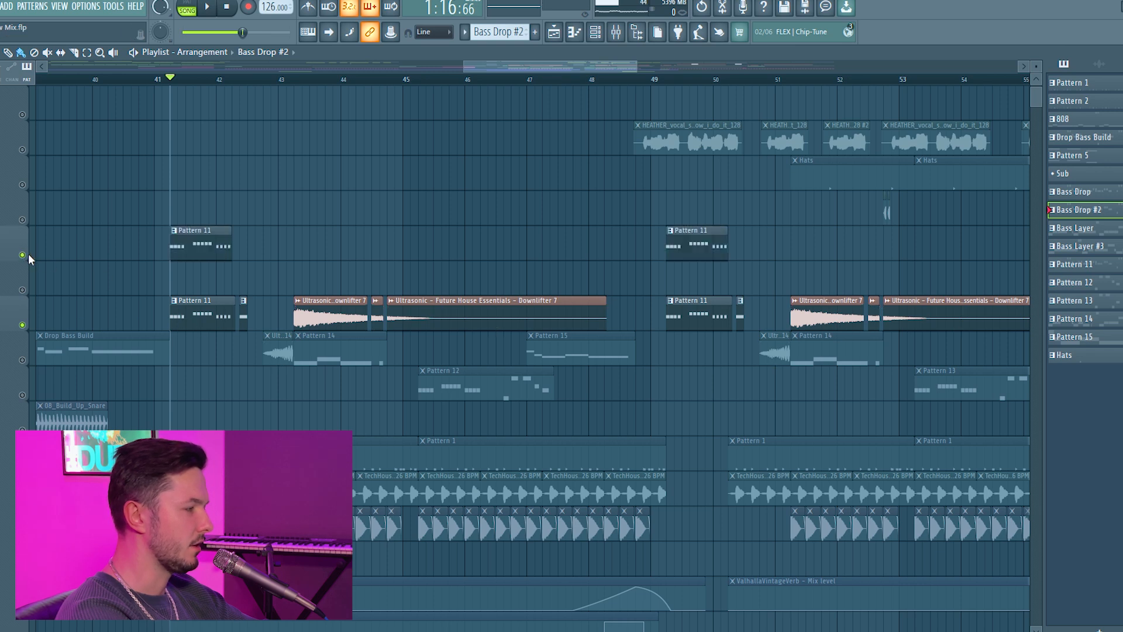
{"action": "scroll", "coordinate": [67, 245], "scroll_direction": "up", "scroll_amount": 1}
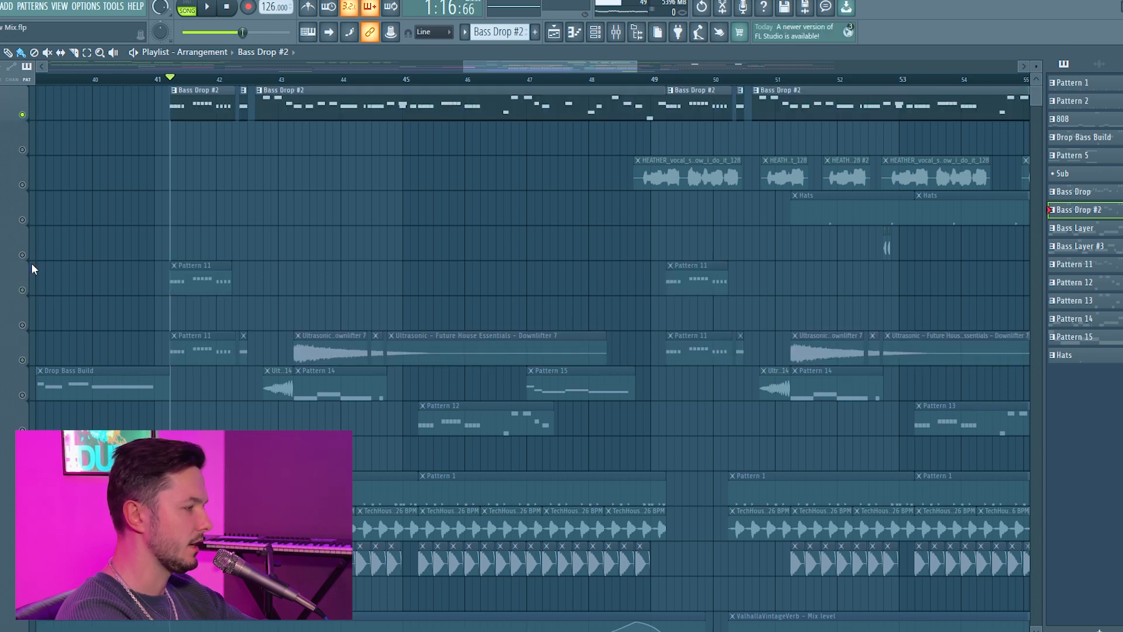
{"action": "left_click", "coordinate": [23, 290]}
{"action": "left_click", "coordinate": [23, 360]}
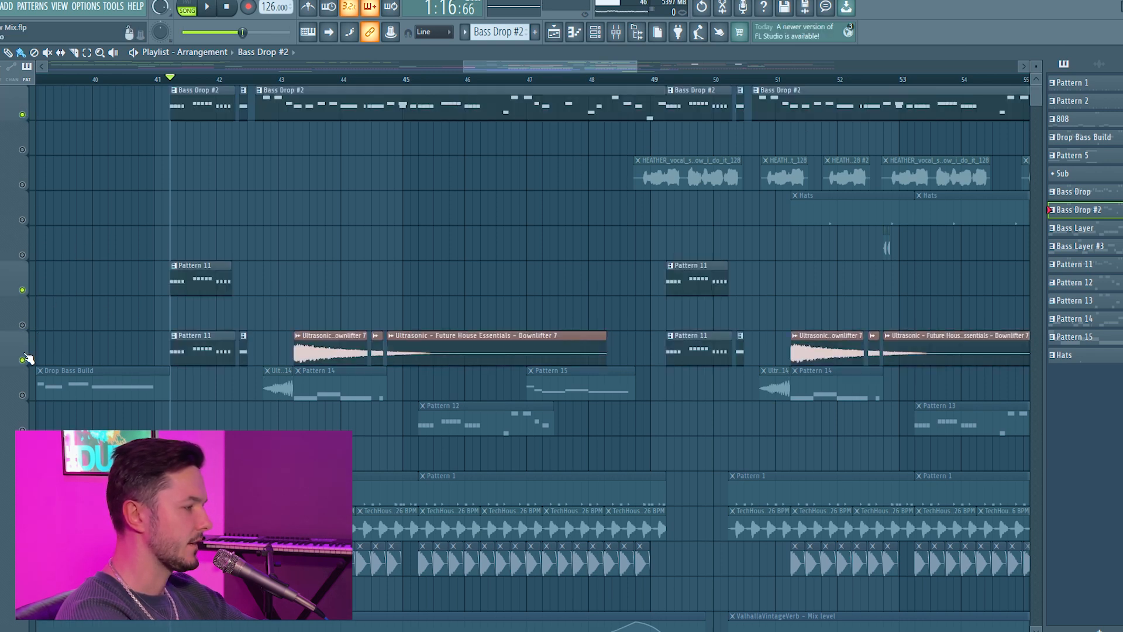
{"action": "key", "text": "space"}
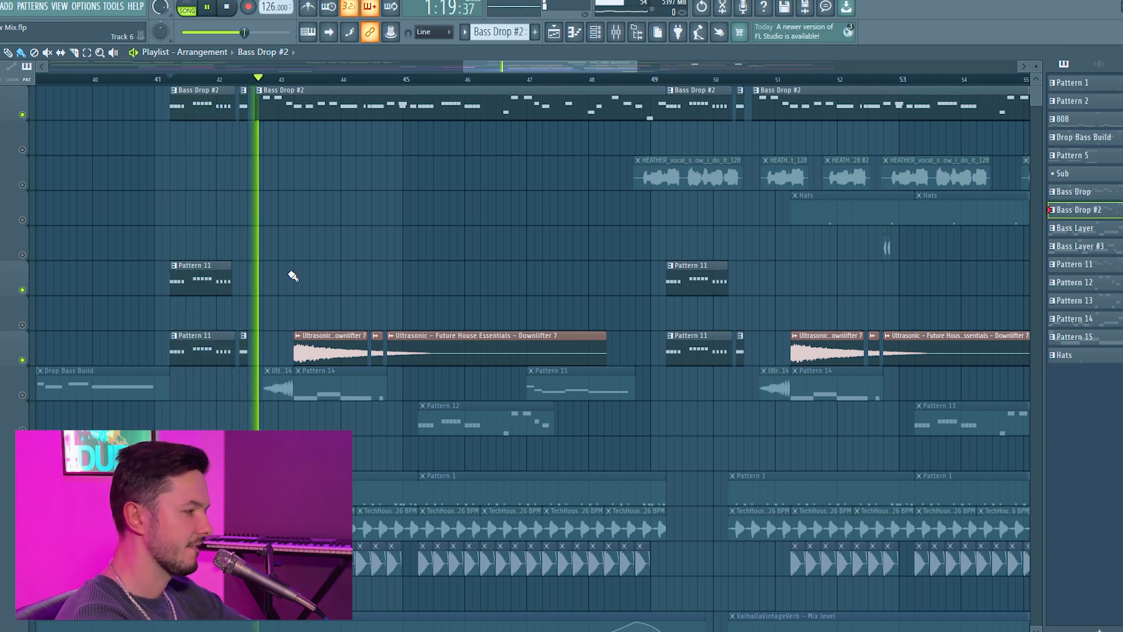
{"action": "key", "text": "space"}
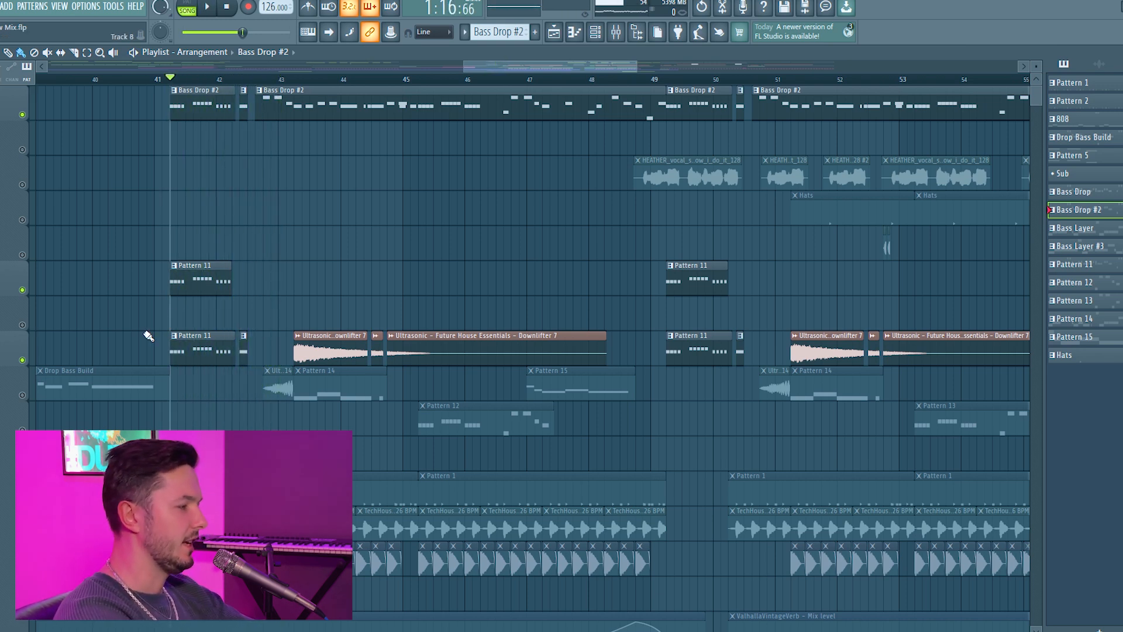
Step: Examine the Serum #3 notes of Pattern 11 in the piano roll and the channel's Serum patch, closing the synth window
{"action": "double_click", "coordinate": [207, 343]}
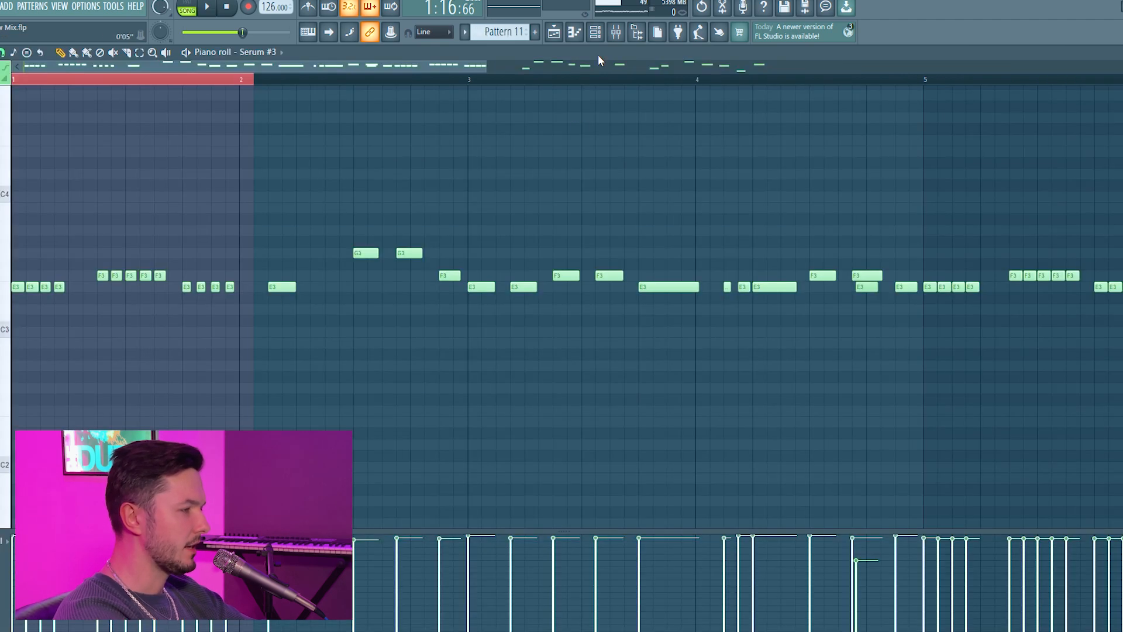
{"action": "left_click", "coordinate": [606, 38]}
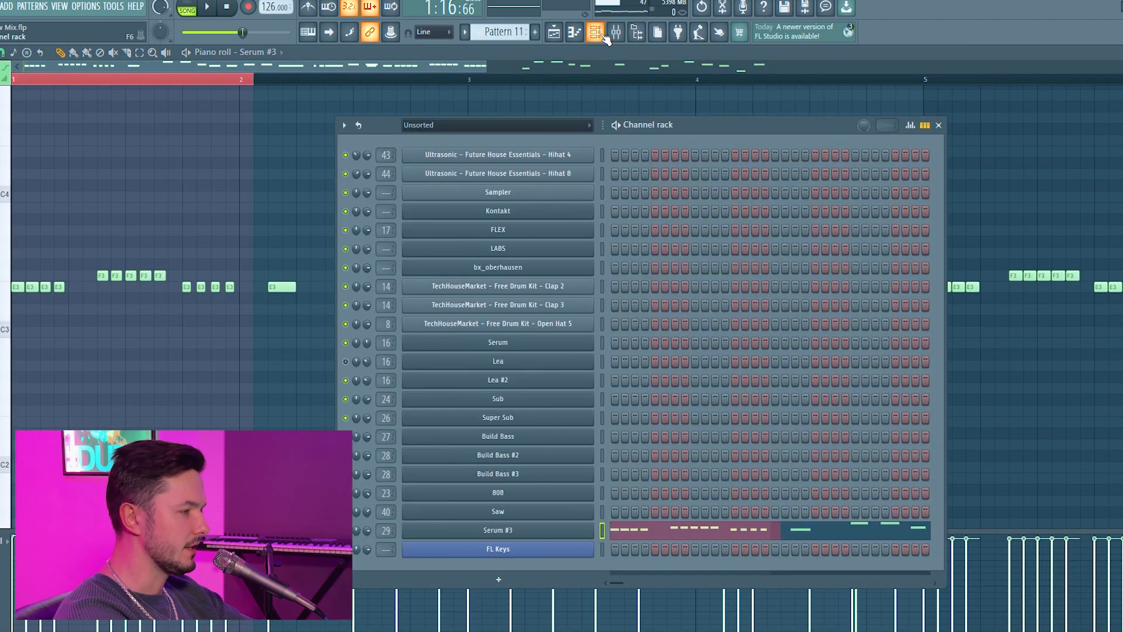
{"action": "left_click", "coordinate": [552, 530]}
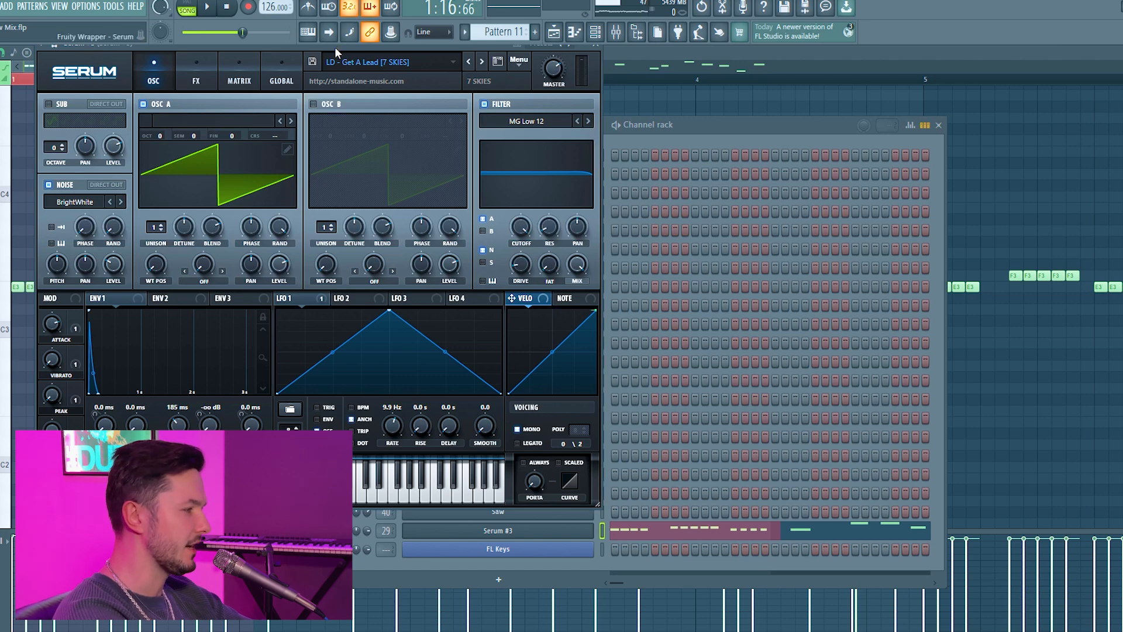
{"action": "left_click_drag", "start_coordinate": [335, 47], "coordinate": [473, 125]}
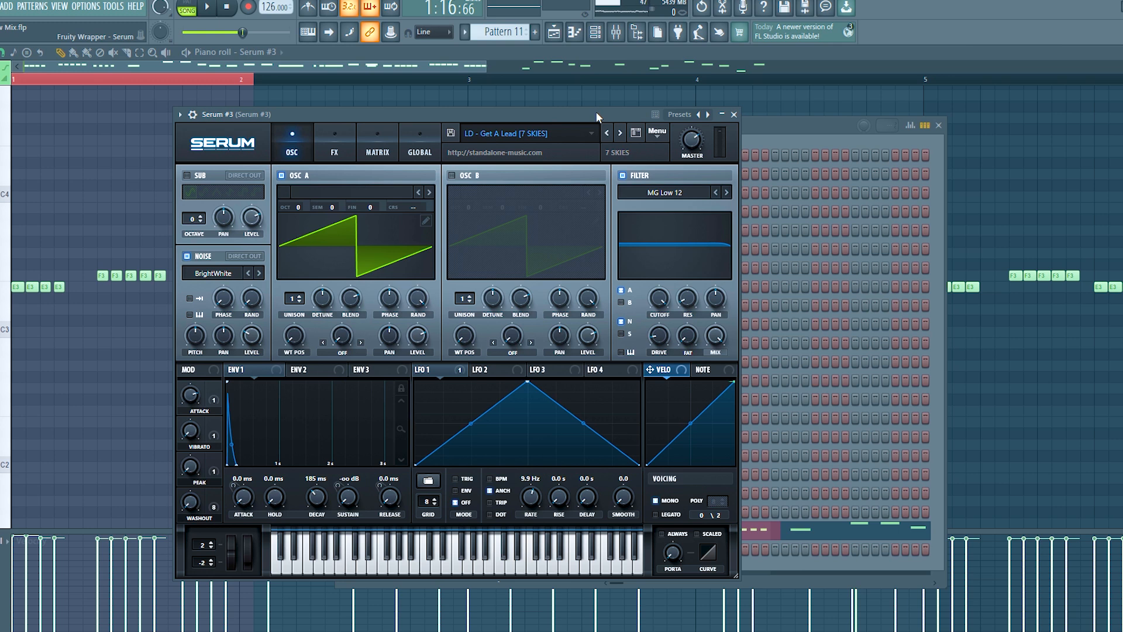
{"action": "left_click", "coordinate": [735, 115]}
Step: Return to the playlist and play the soloed layers from the start of the Downlifter 7 clip just after bar 43
{"action": "left_click", "coordinate": [552, 33]}
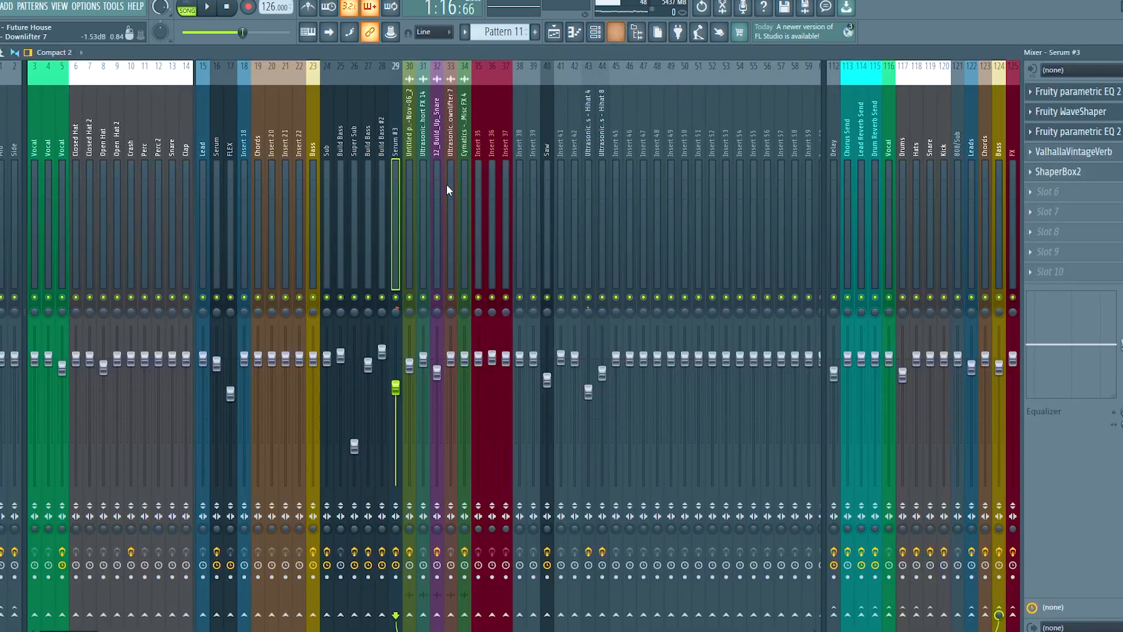
{"action": "left_click", "coordinate": [553, 34]}
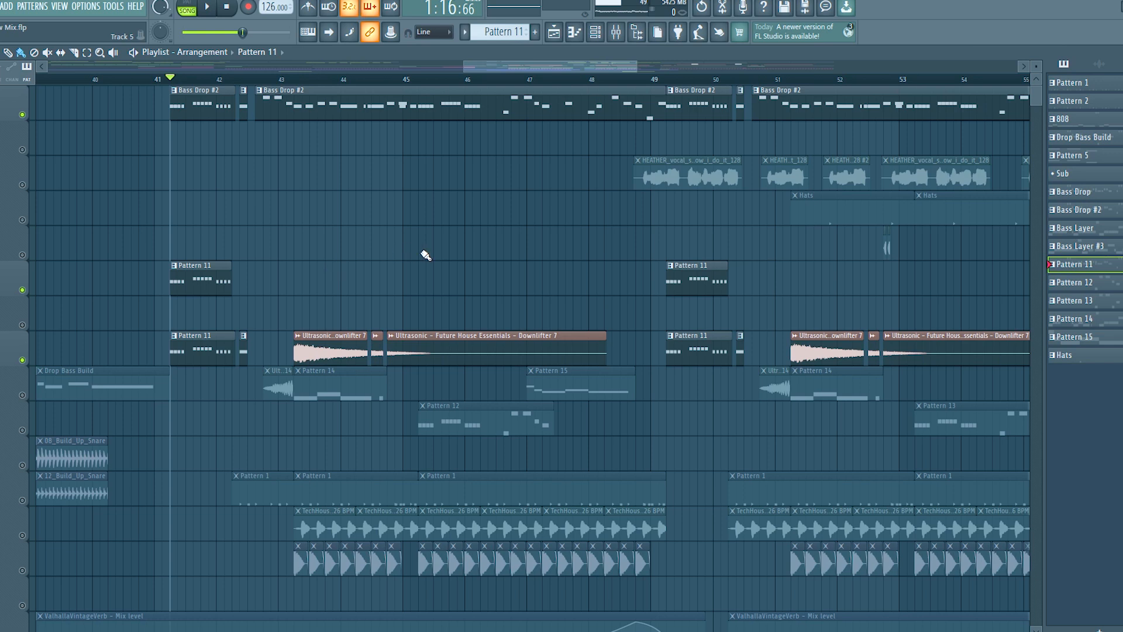
{"action": "left_click_drag", "start_coordinate": [427, 232], "coordinate": [380, 214]}
{"action": "left_click", "coordinate": [248, 86]}
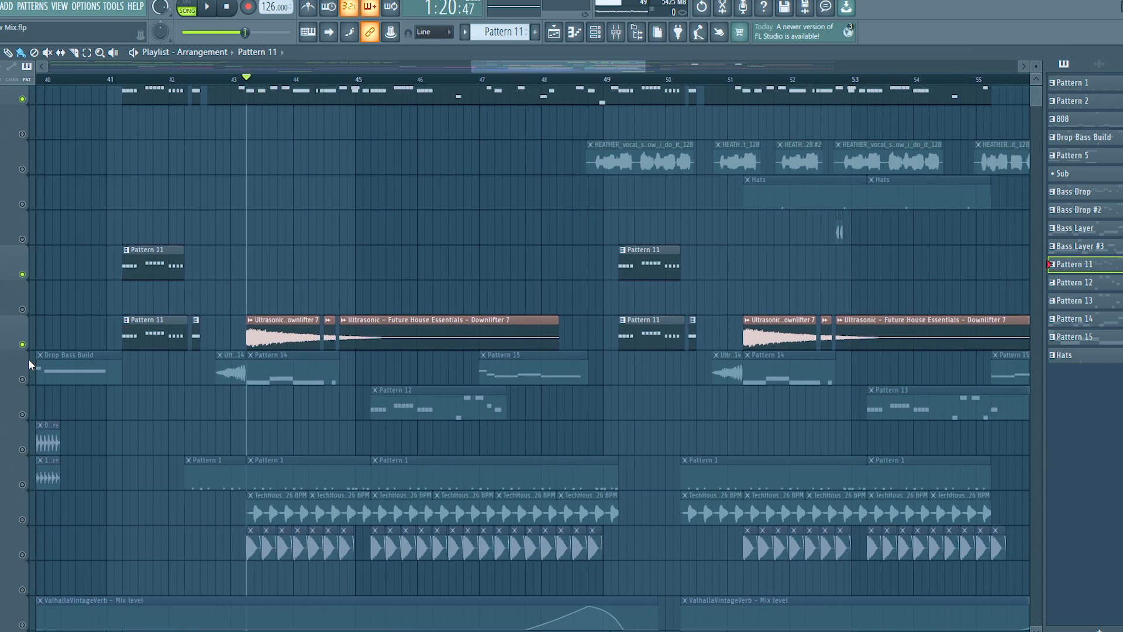
{"action": "key", "text": "space"}
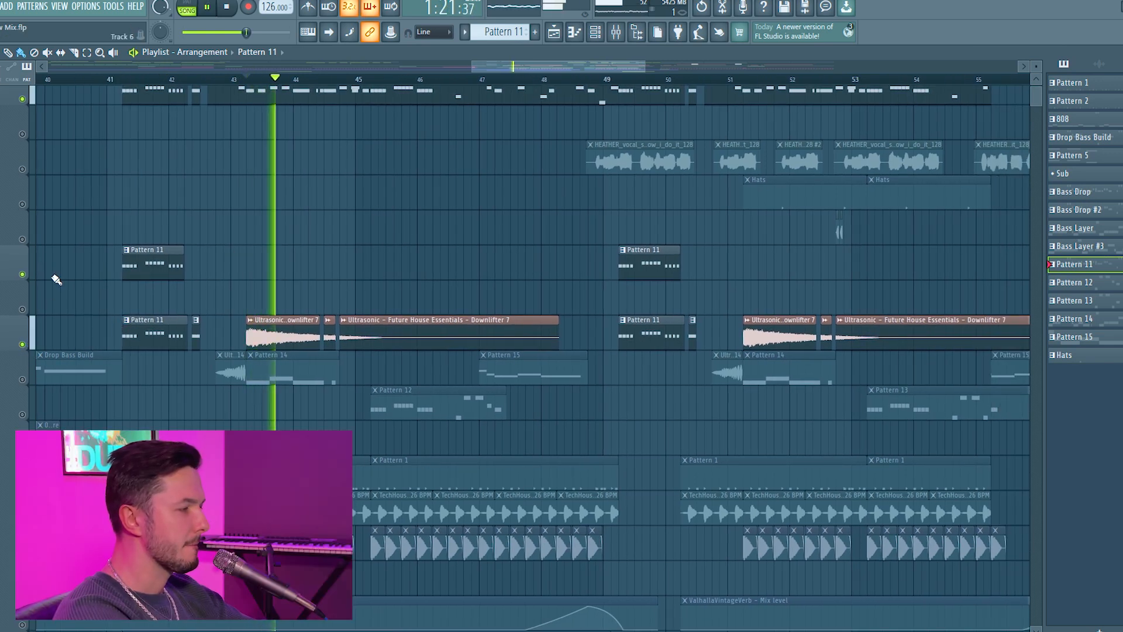
{"action": "key", "text": "space"}
Step: Solo the track holding the Downlifter 7 clips on its own and play it
{"action": "left_click_drag", "start_coordinate": [16, 100], "coordinate": [17, 116]}
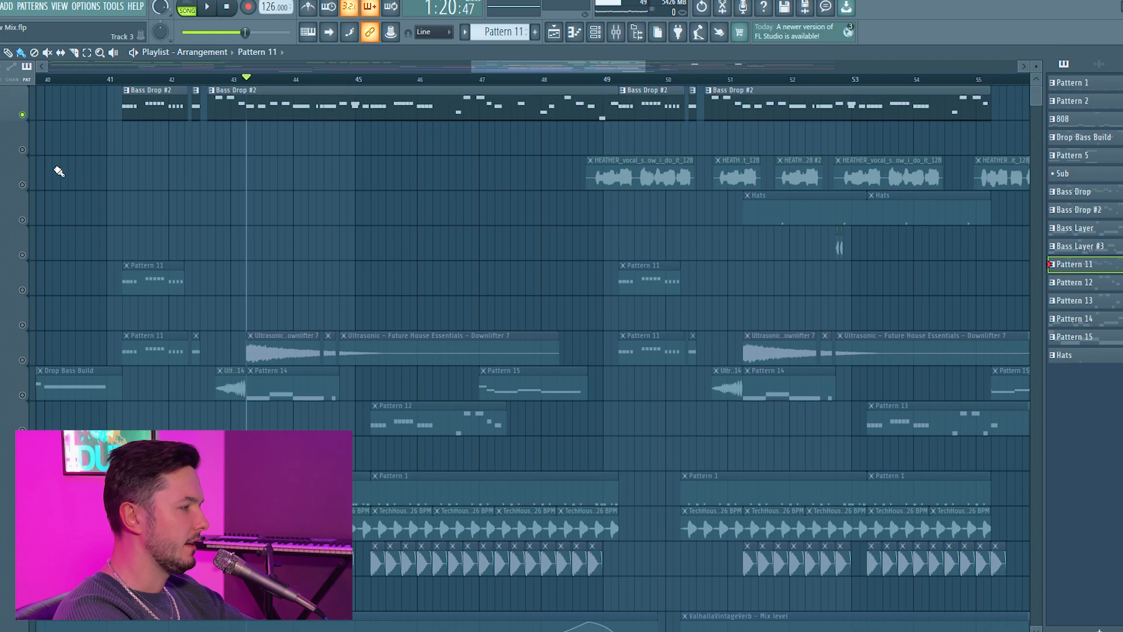
{"action": "left_click", "coordinate": [26, 361]}
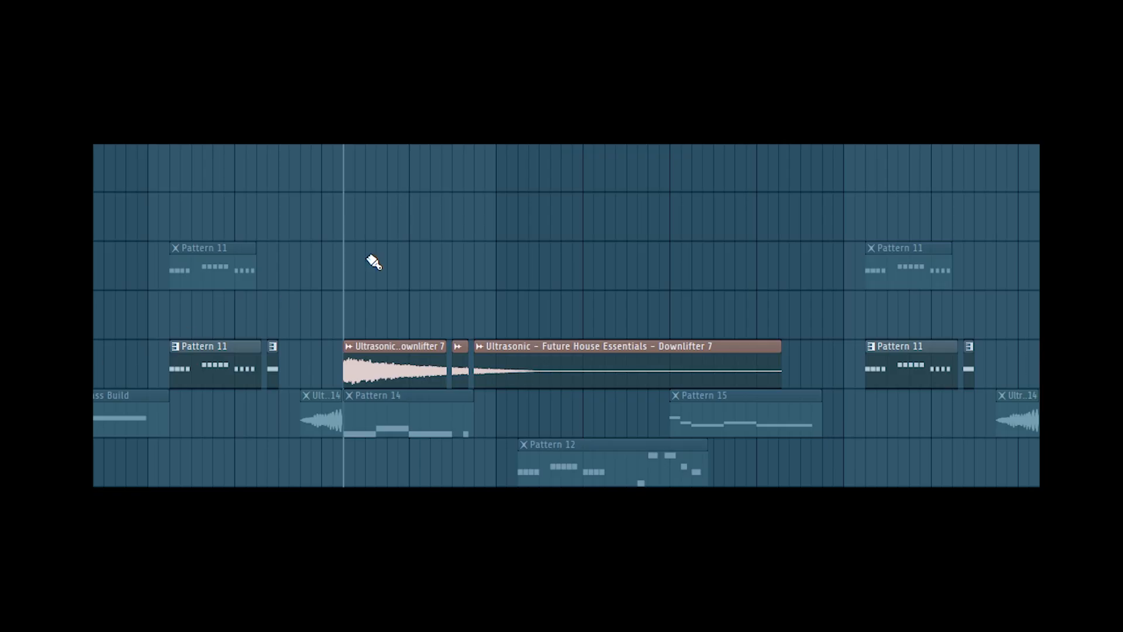
{"action": "key", "text": "space"}
{"action": "scroll", "coordinate": [491, 351], "scroll_direction": "up", "scroll_amount": 4, "text": "ctrl"}
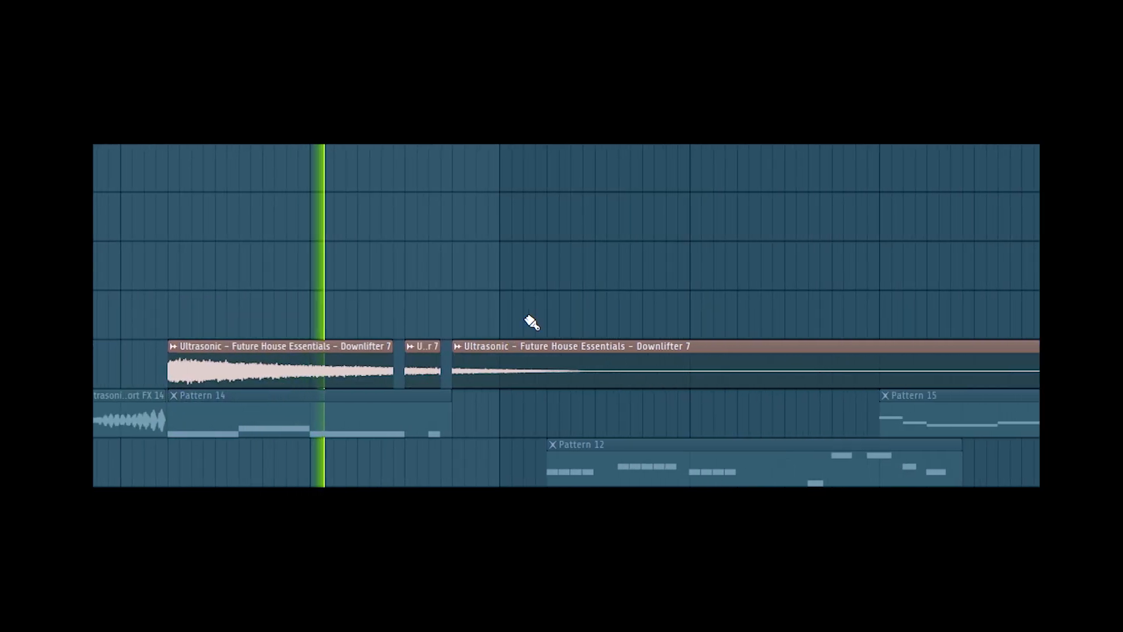
{"action": "key", "text": "space"}
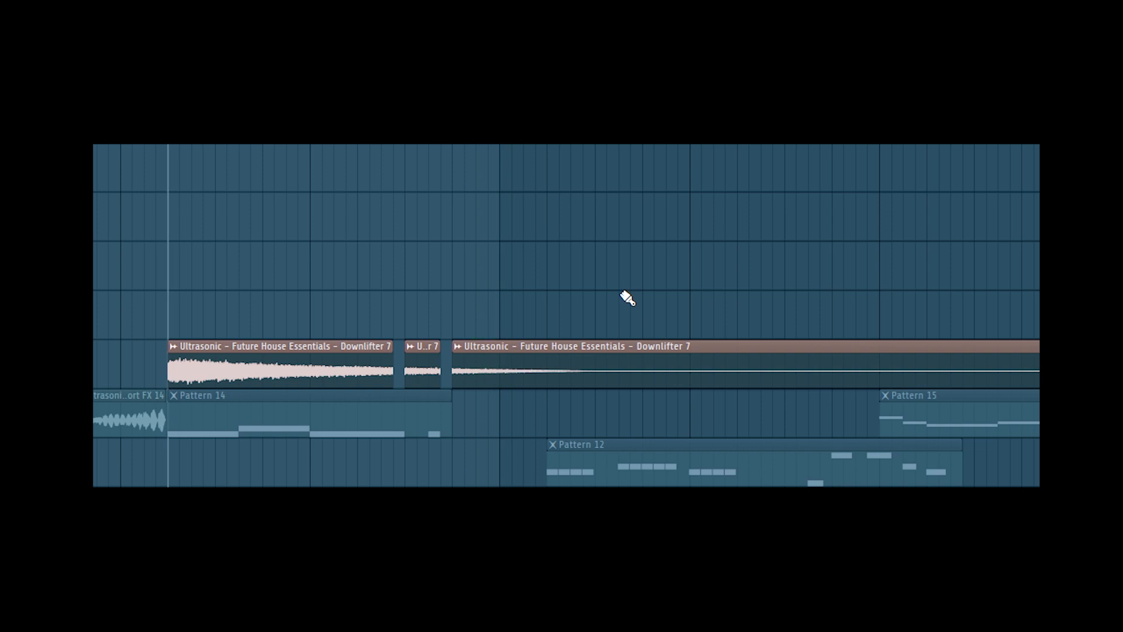
Step: Inspect the gaps cut into the Downlifter 7 clips and compare them with the Pattern 14 notes below
{"action": "scroll", "coordinate": [627, 297], "scroll_direction": "down", "scroll_amount": 2, "text": "ctrl"}
{"action": "scroll", "coordinate": [623, 300], "scroll_direction": "down", "scroll_amount": 1, "text": "ctrl"}
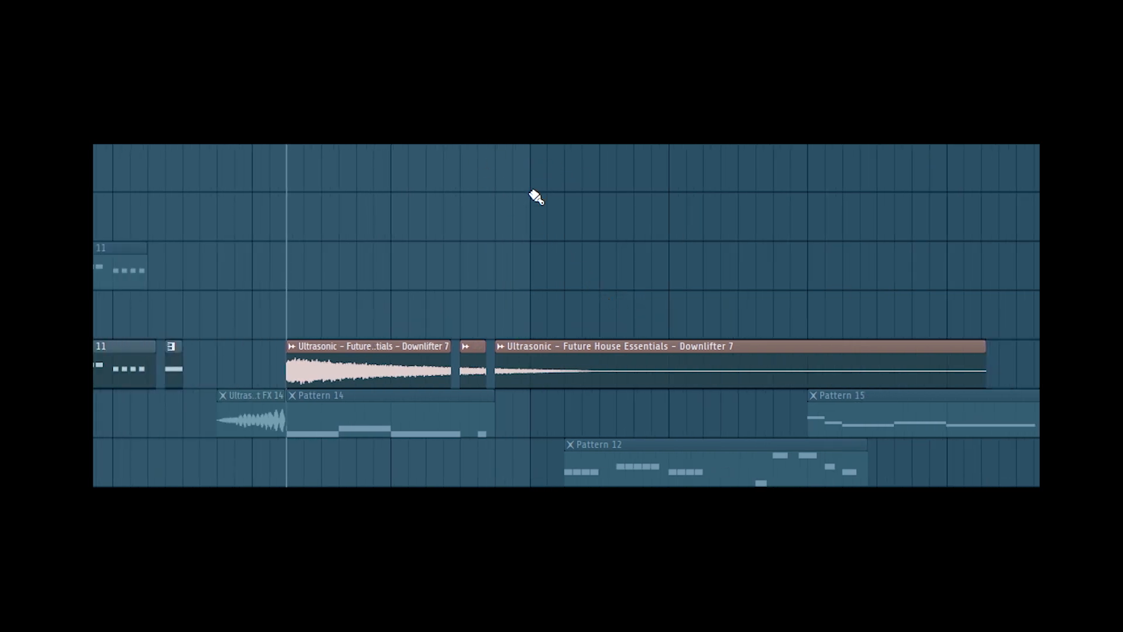
{"action": "scroll", "coordinate": [531, 194], "scroll_direction": "down", "scroll_amount": 1}
{"action": "left_click_drag", "start_coordinate": [481, 449], "coordinate": [686, 436]}
{"action": "scroll", "coordinate": [654, 343], "scroll_direction": "up", "scroll_amount": 2, "text": "ctrl"}
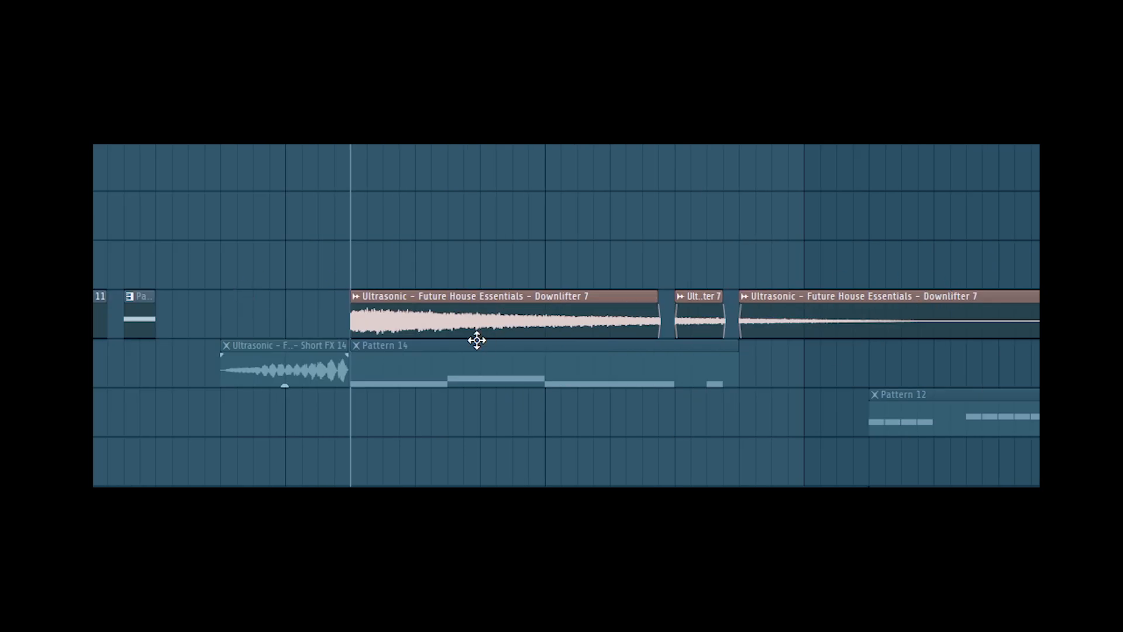
{"action": "scroll", "coordinate": [740, 342], "scroll_direction": "down", "scroll_amount": 1, "text": "ctrl"}
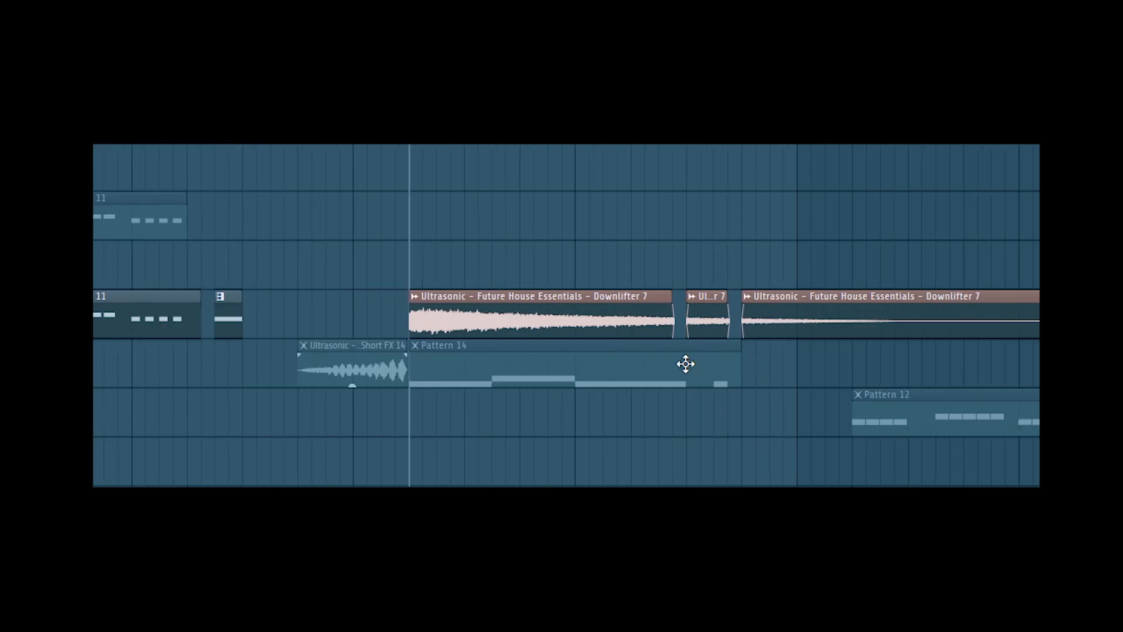
Step: Play the Short FX 14 clip into Pattern 14 from just before bar 43, both soloed and with all tracks on
{"action": "scroll", "coordinate": [611, 369], "scroll_direction": "down", "scroll_amount": 3, "text": "ctrl"}
{"action": "scroll", "coordinate": [605, 376], "scroll_direction": "down", "scroll_amount": 1, "text": "ctrl"}
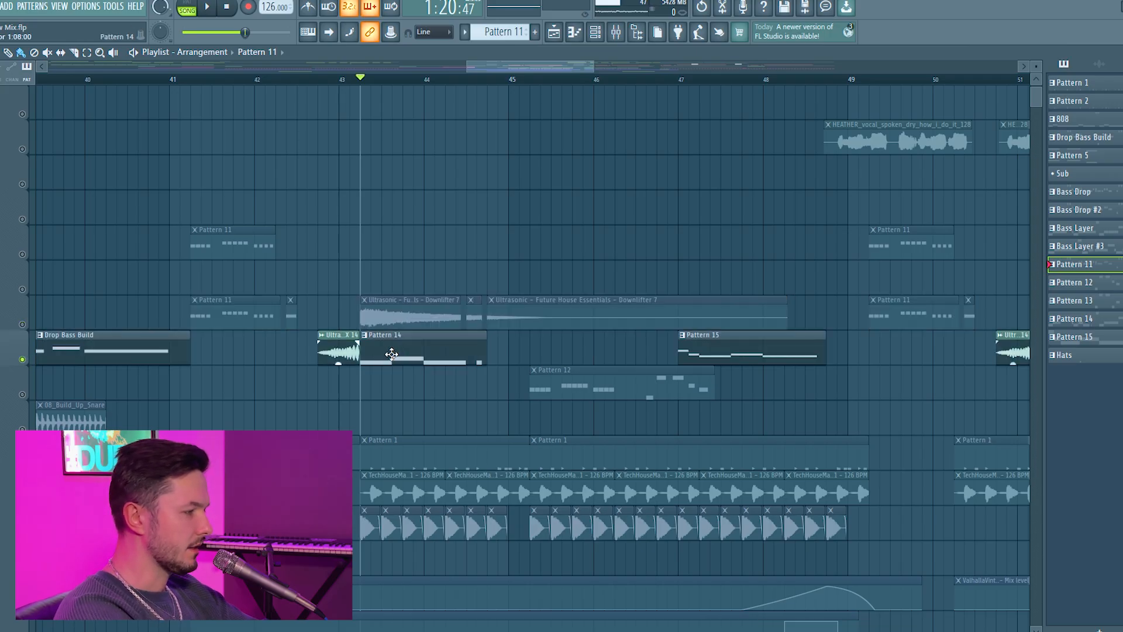
{"action": "left_click", "coordinate": [328, 80]}
{"action": "left_click_drag", "start_coordinate": [379, 378], "coordinate": [428, 378]}
{"action": "left_click", "coordinate": [369, 77]}
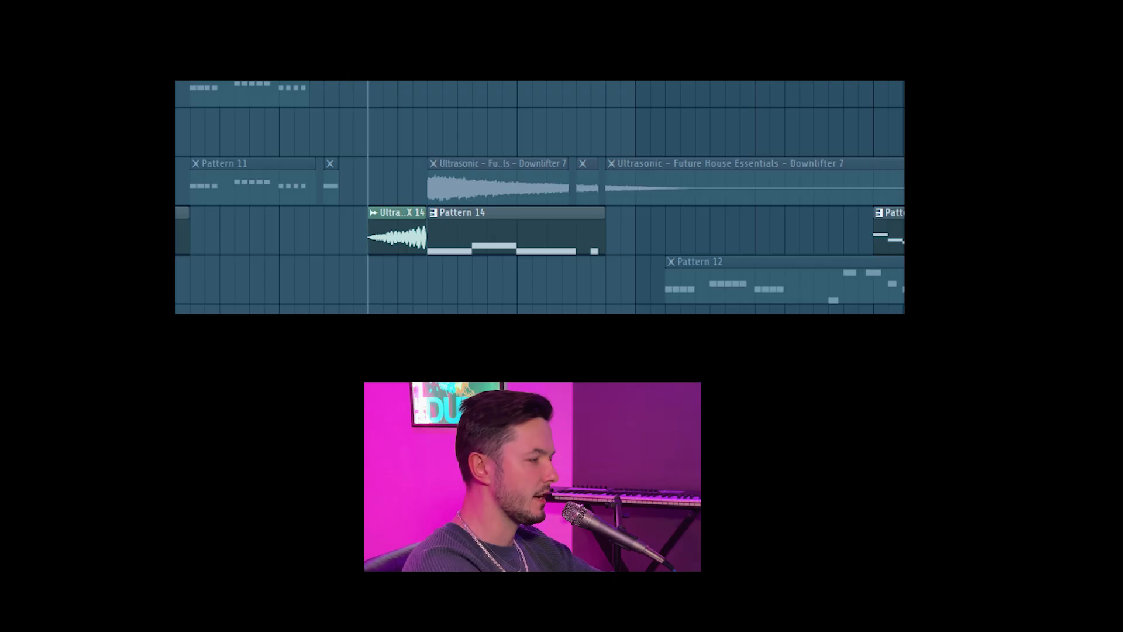
{"action": "key", "text": "space"}
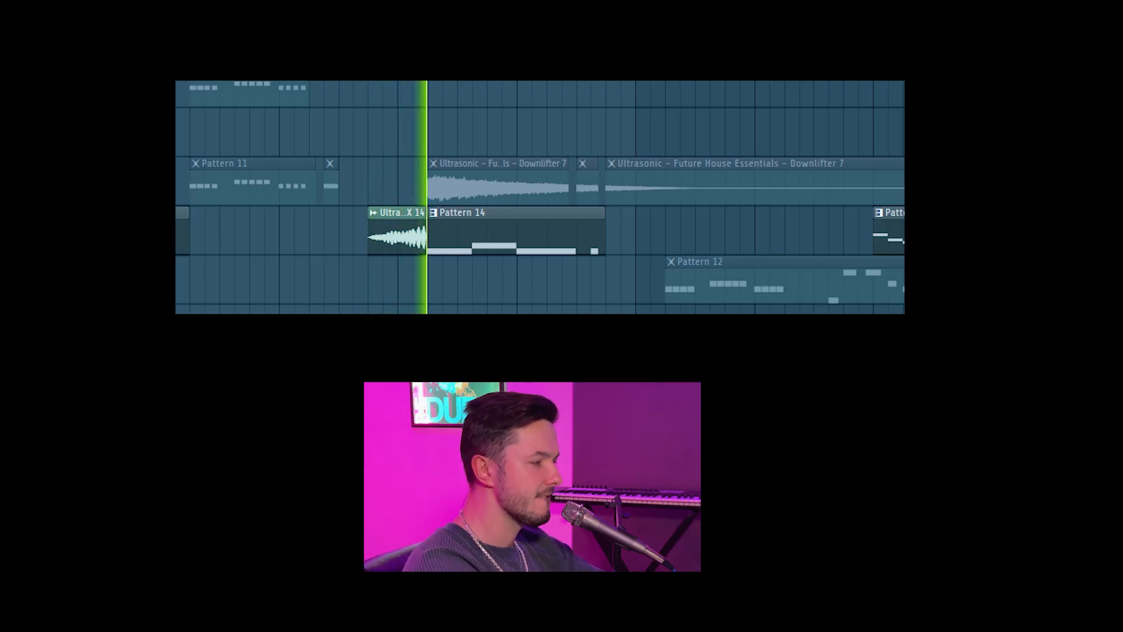
{"action": "key", "text": "space"}
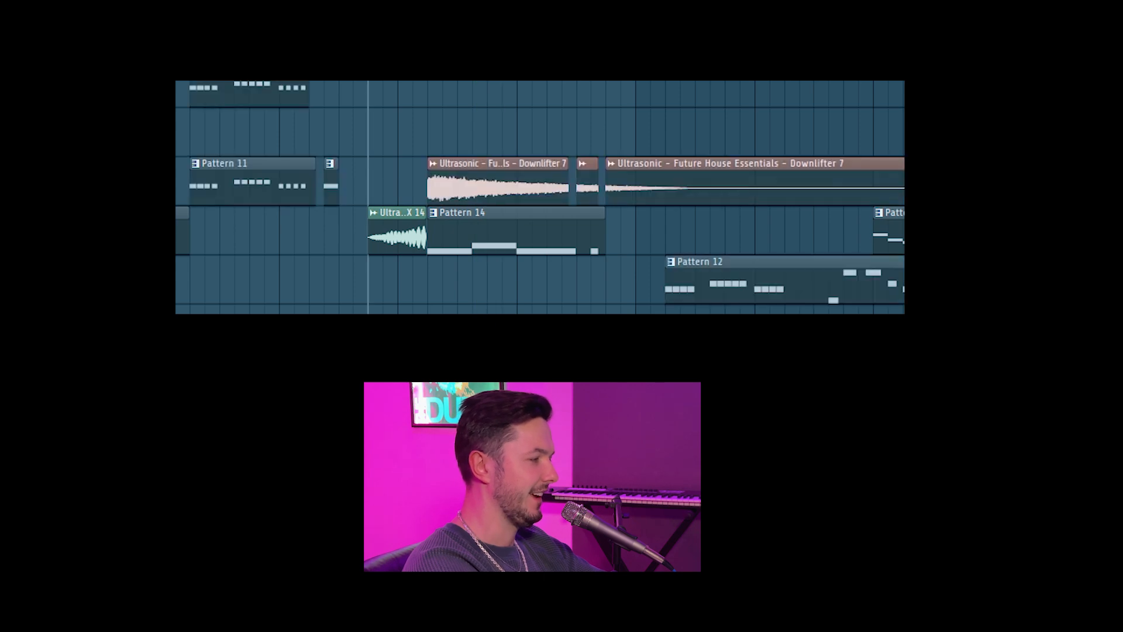
{"action": "key", "text": "space"}
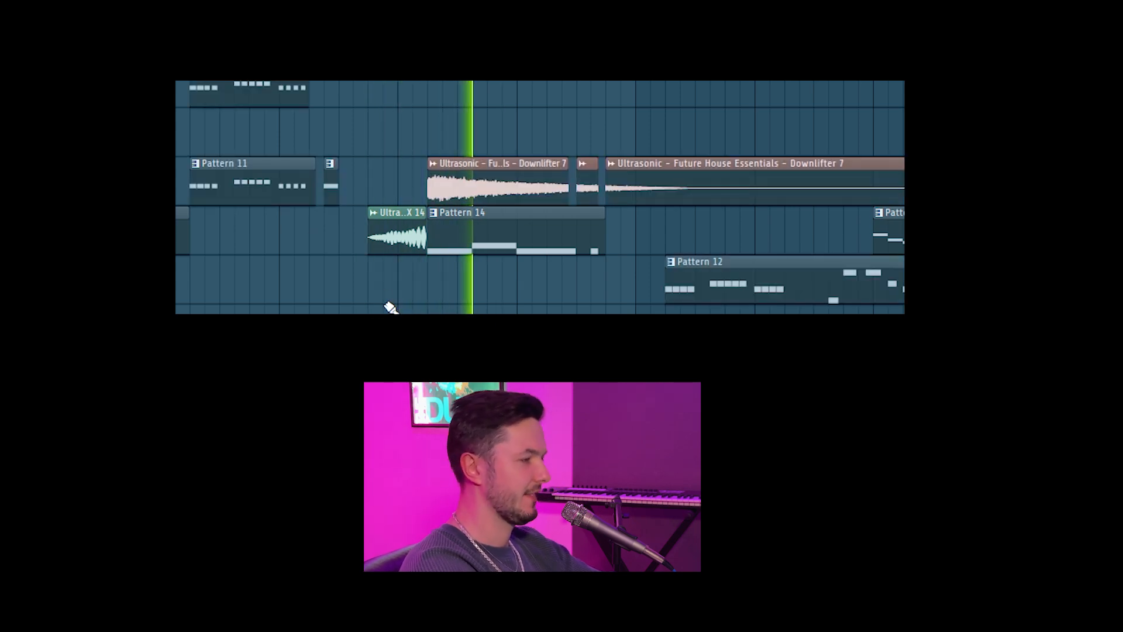
{"action": "key", "text": "space"}
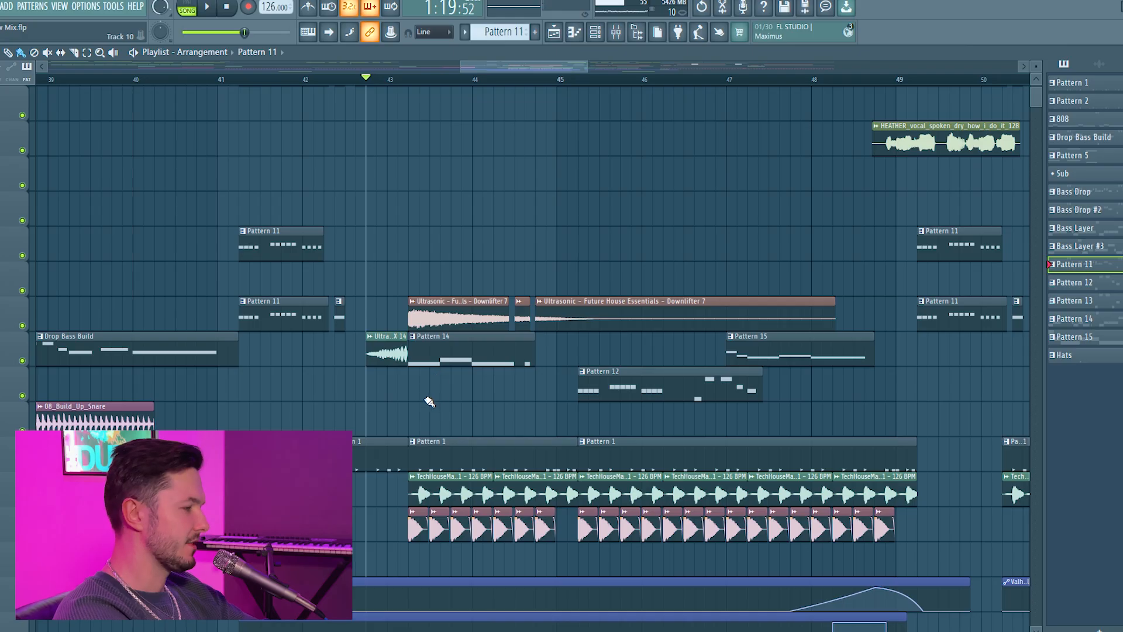
Step: Examine the sample settings of the Short FX 14 clip just before bar 43, closing its window
{"action": "scroll", "coordinate": [430, 401], "scroll_direction": "up", "scroll_amount": 4}
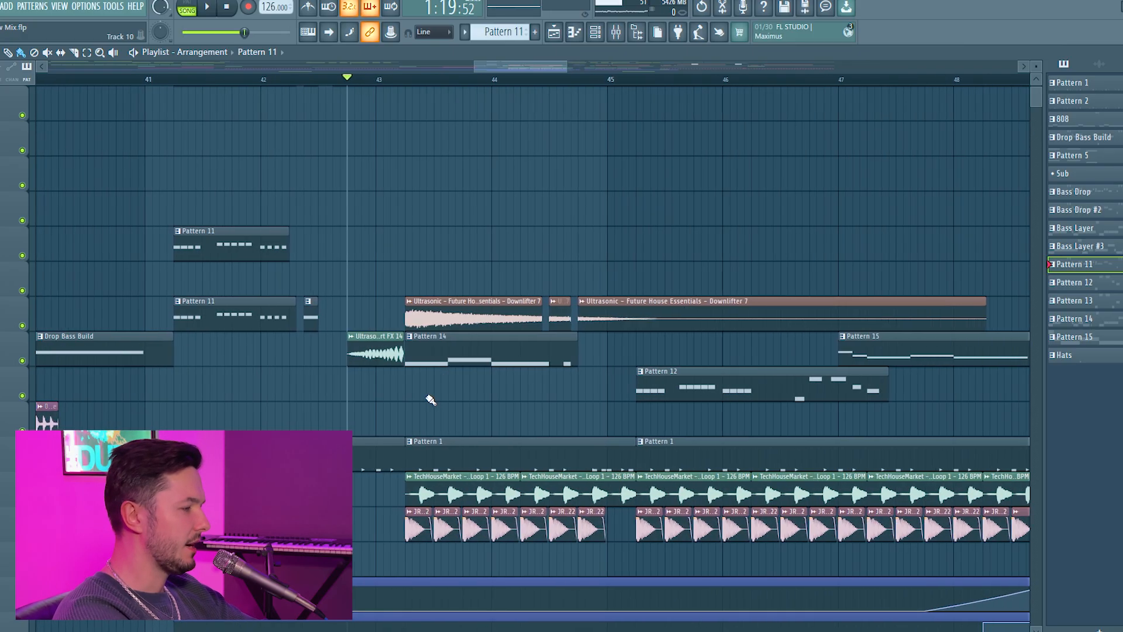
{"action": "double_click", "coordinate": [377, 354]}
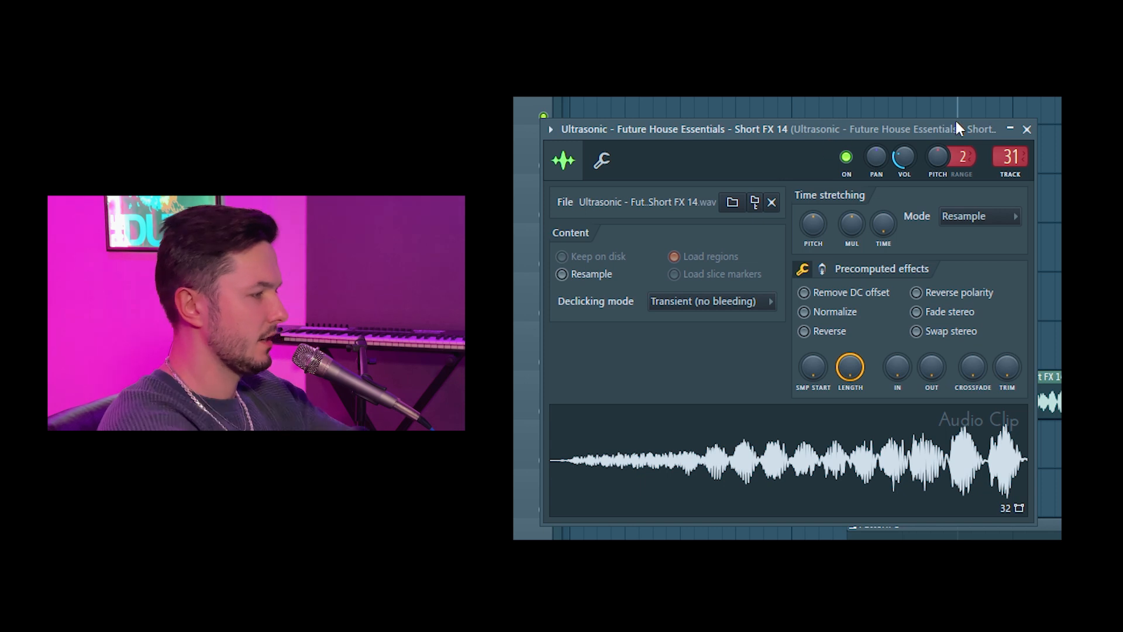
{"action": "left_click", "coordinate": [1027, 130]}
{"action": "scroll", "coordinate": [385, 353], "scroll_direction": "up", "scroll_amount": 3}
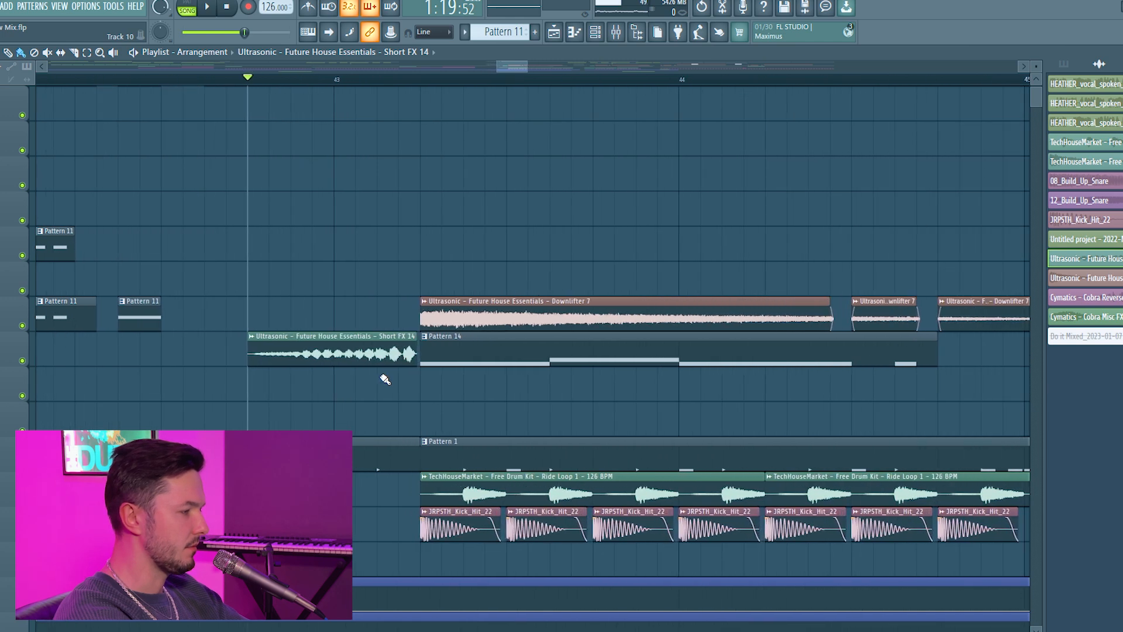
Step: View Pattern 14's Saw notes in the piano roll, and solo its playlist track with the playhead at the pattern's start
{"action": "scroll", "coordinate": [386, 381], "scroll_direction": "down", "scroll_amount": 5}
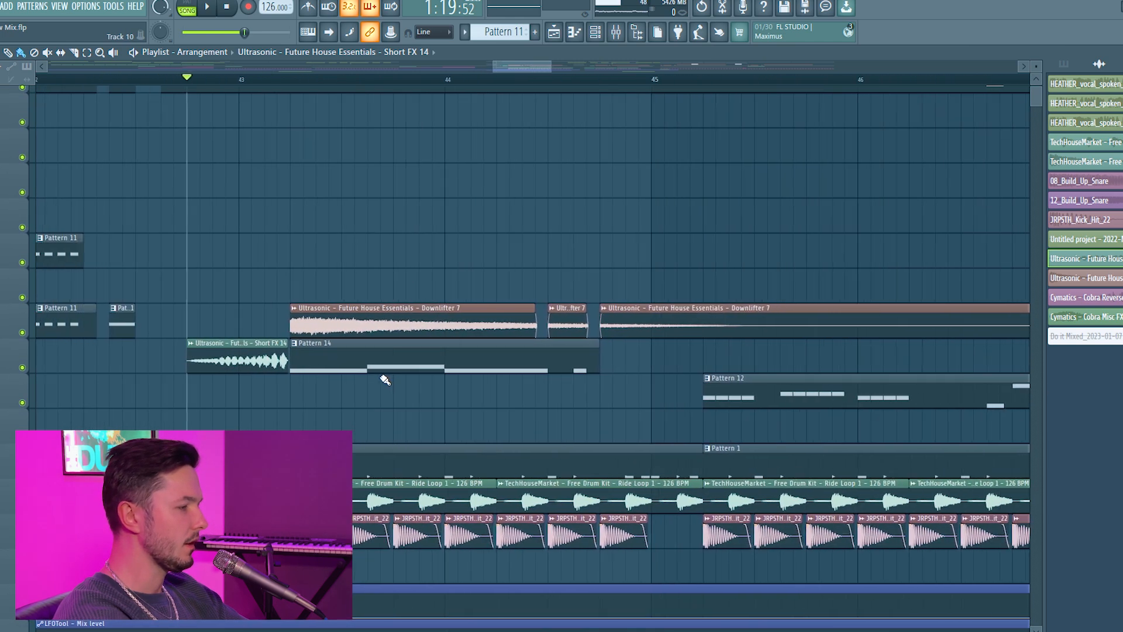
{"action": "double_click", "coordinate": [325, 359]}
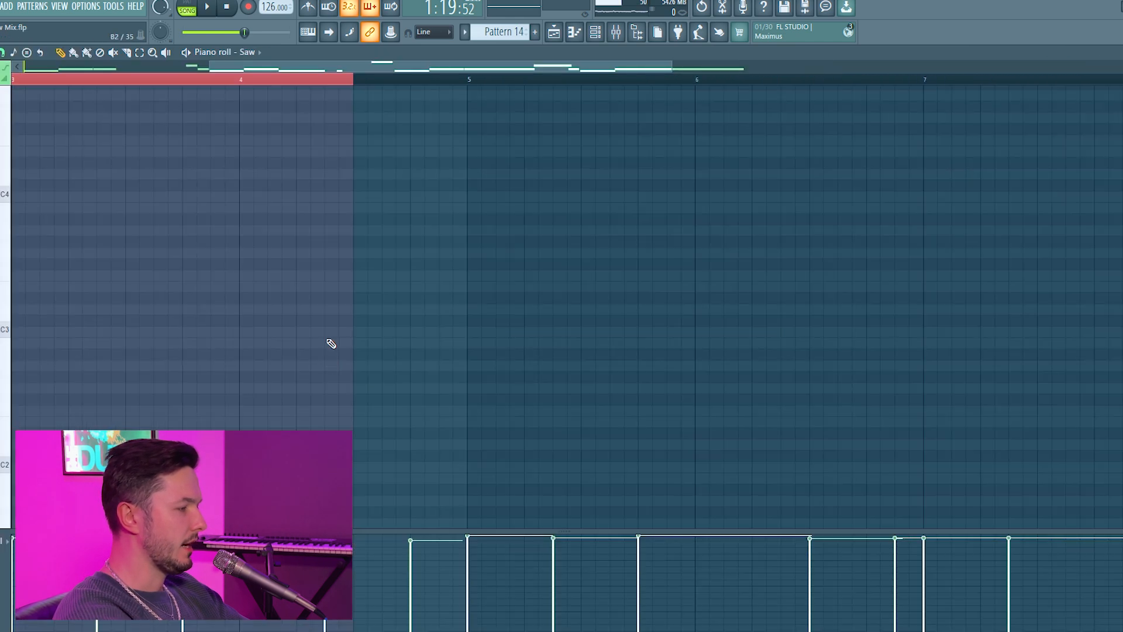
{"action": "left_click", "coordinate": [618, 35]}
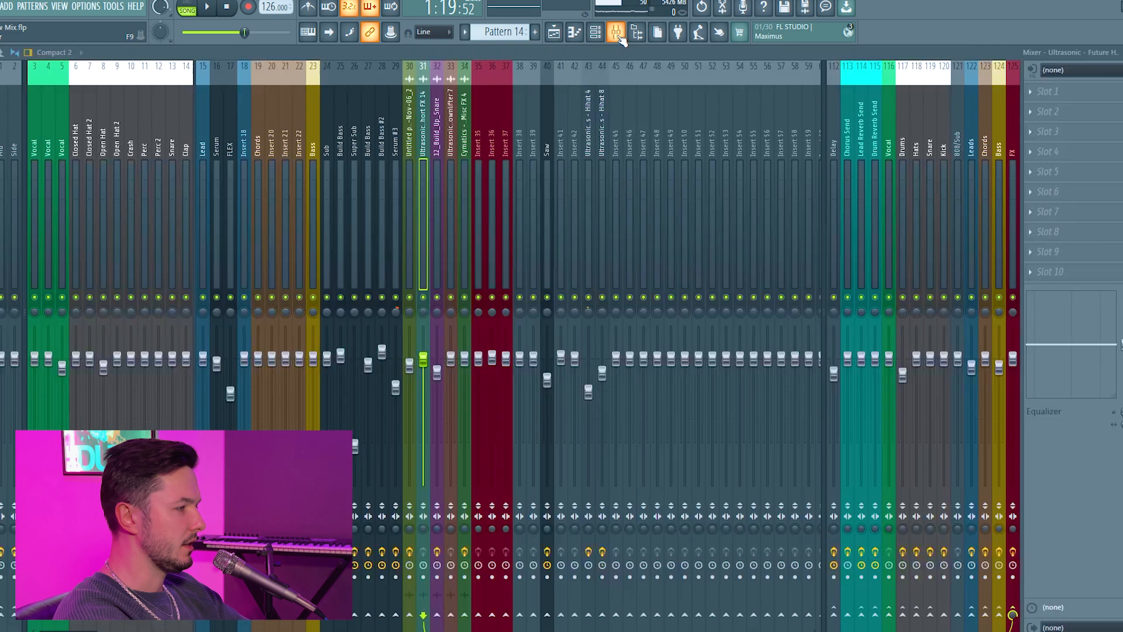
{"action": "left_click", "coordinate": [554, 32]}
{"action": "right_click", "coordinate": [23, 377]}
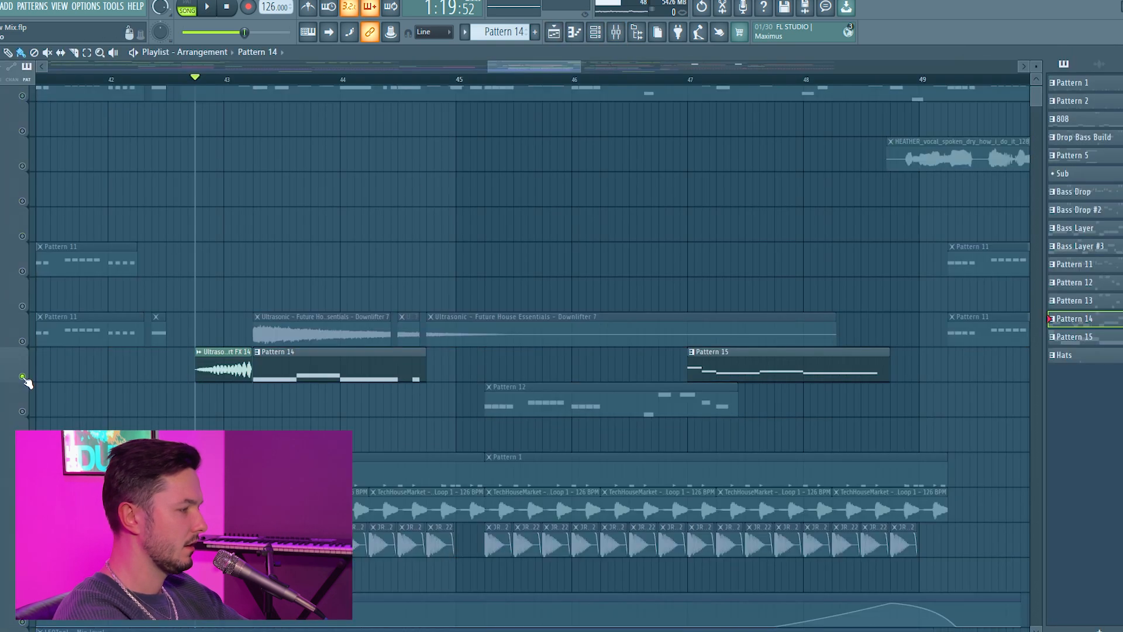
{"action": "left_click", "coordinate": [256, 78]}
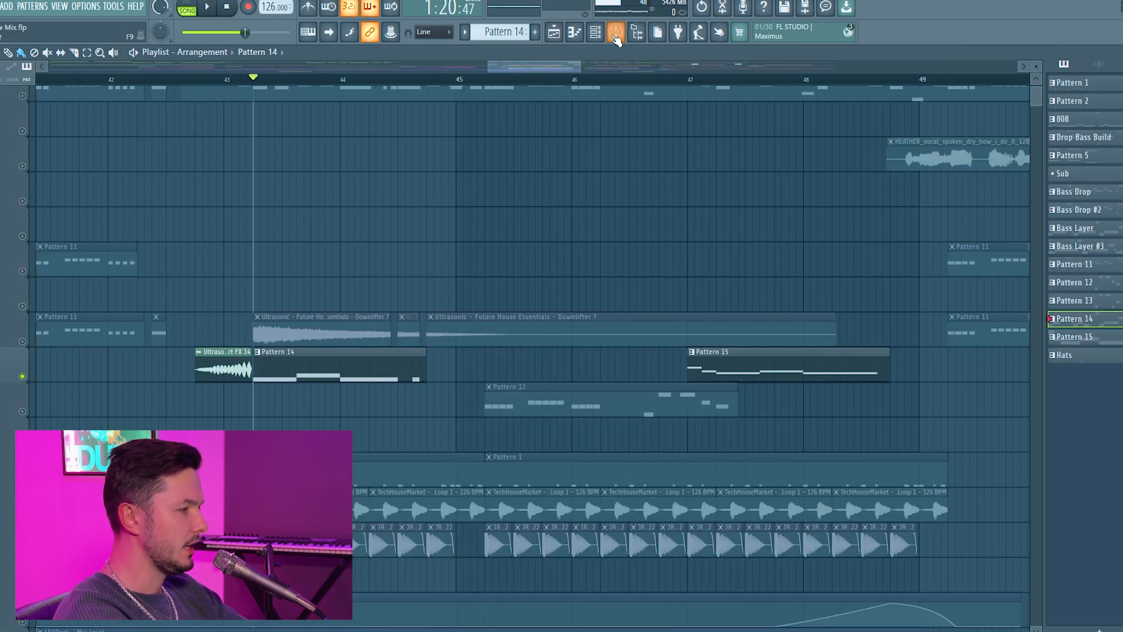
Step: Play Pattern 14 with the mixer open, select the Saw insert and bypass its effects to hear the dry sound
{"action": "key", "text": "F9"}
{"action": "key", "text": "space"}
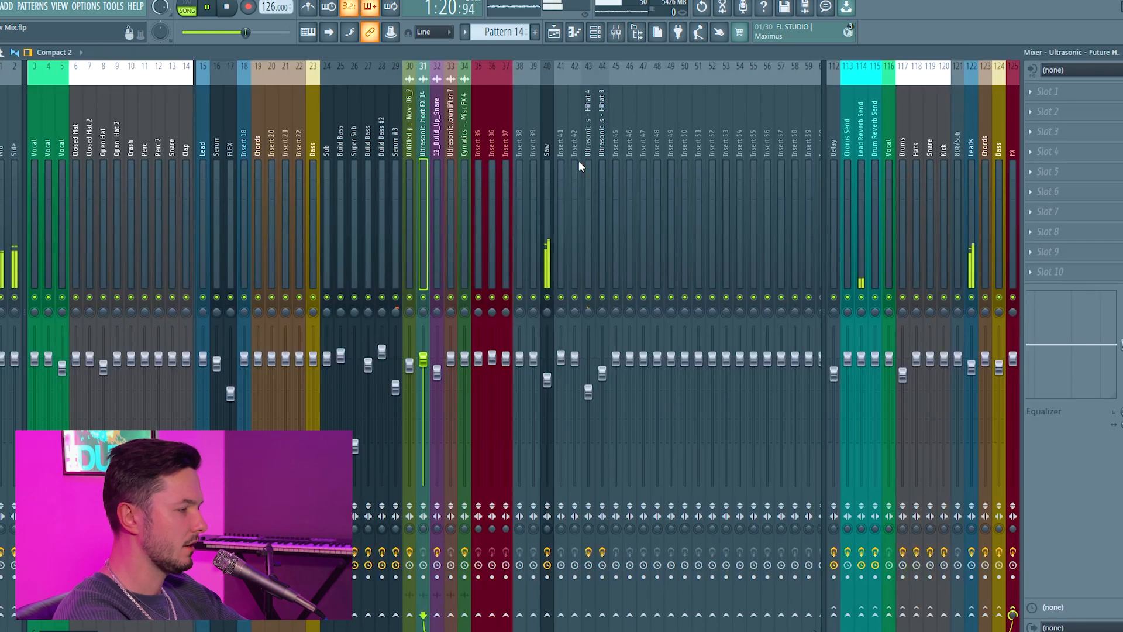
{"action": "left_click", "coordinate": [550, 146]}
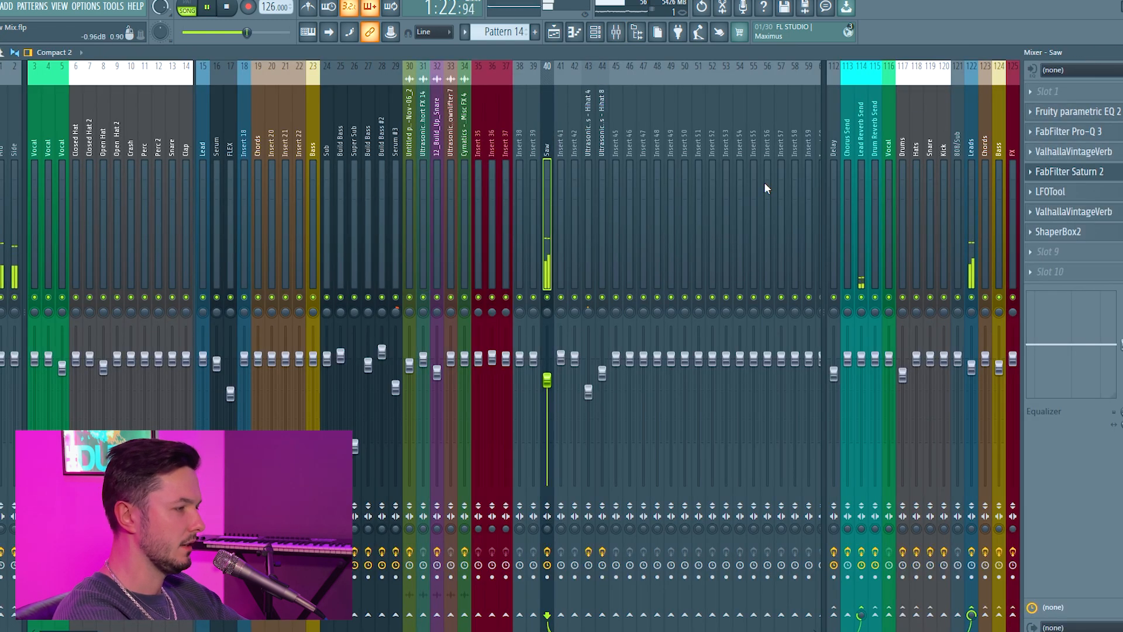
{"action": "key", "text": "space"}
{"action": "key", "text": "space"}
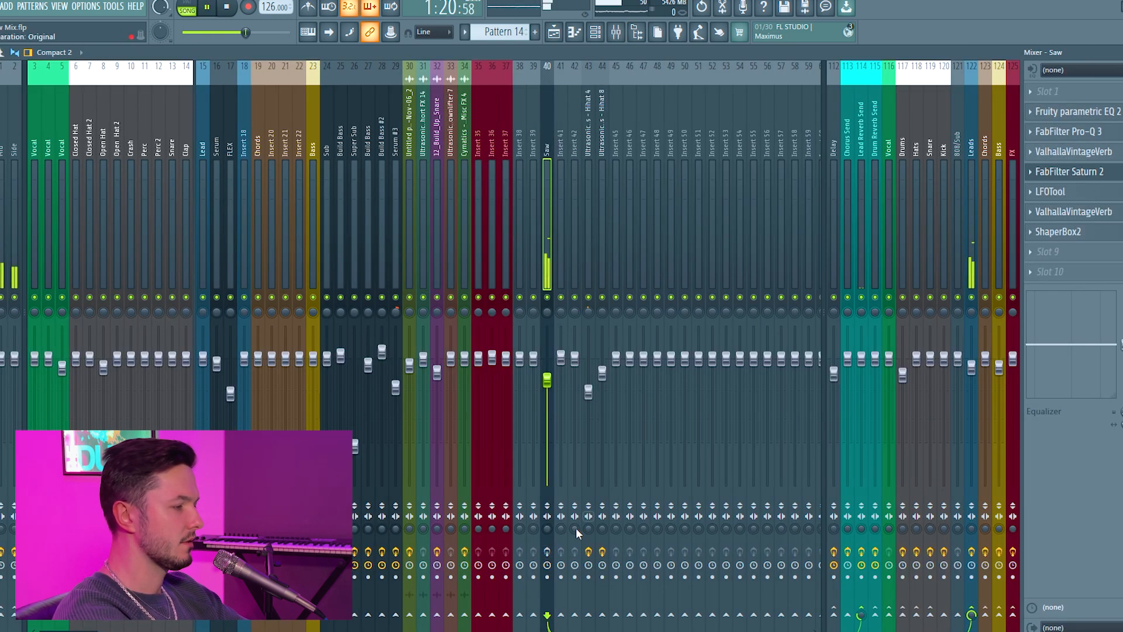
{"action": "left_click", "coordinate": [548, 552]}
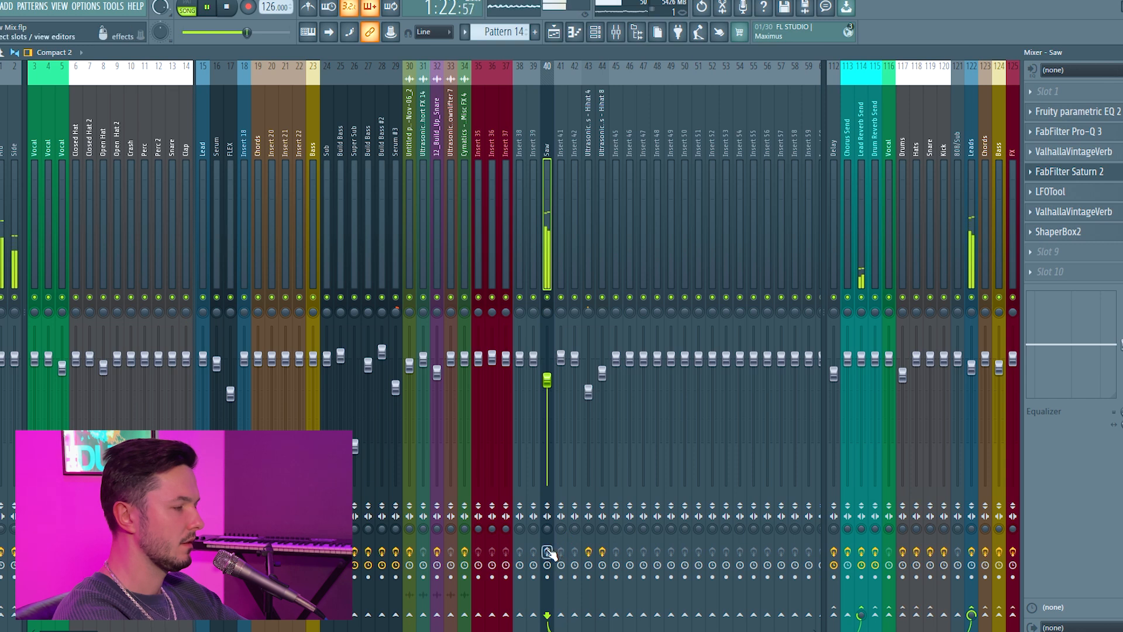
{"action": "key", "text": "space"}
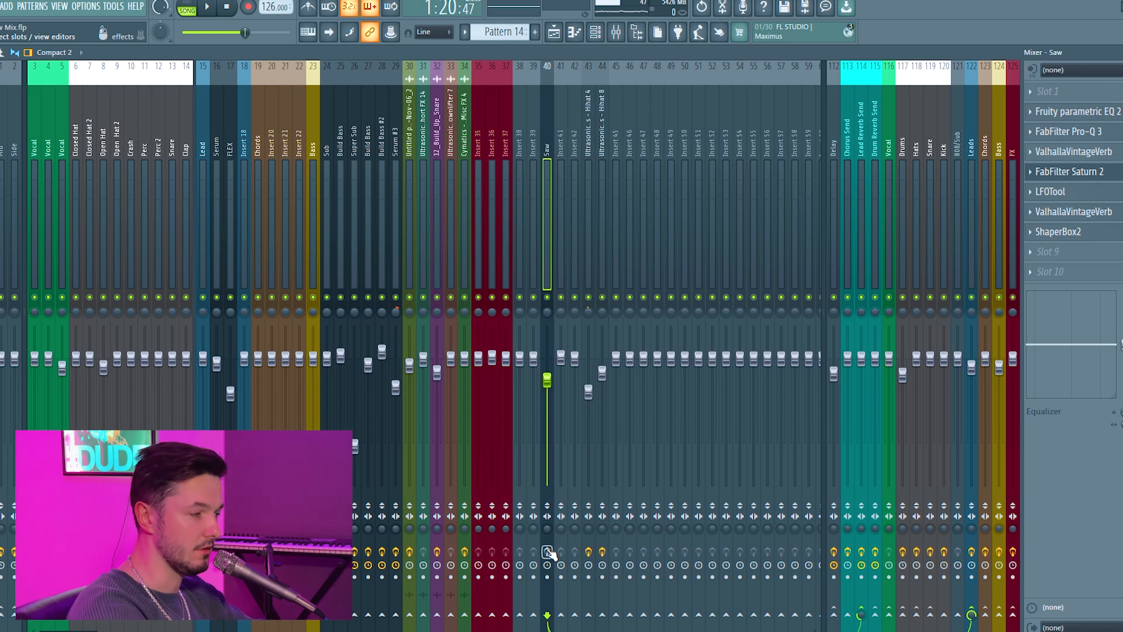
Step: Inspect the Fruity parametric EQ 2, FabFilter Pro-Q 3 and first ValhallaVintageVerb settings on the Saw insert
{"action": "left_click", "coordinate": [1099, 111]}
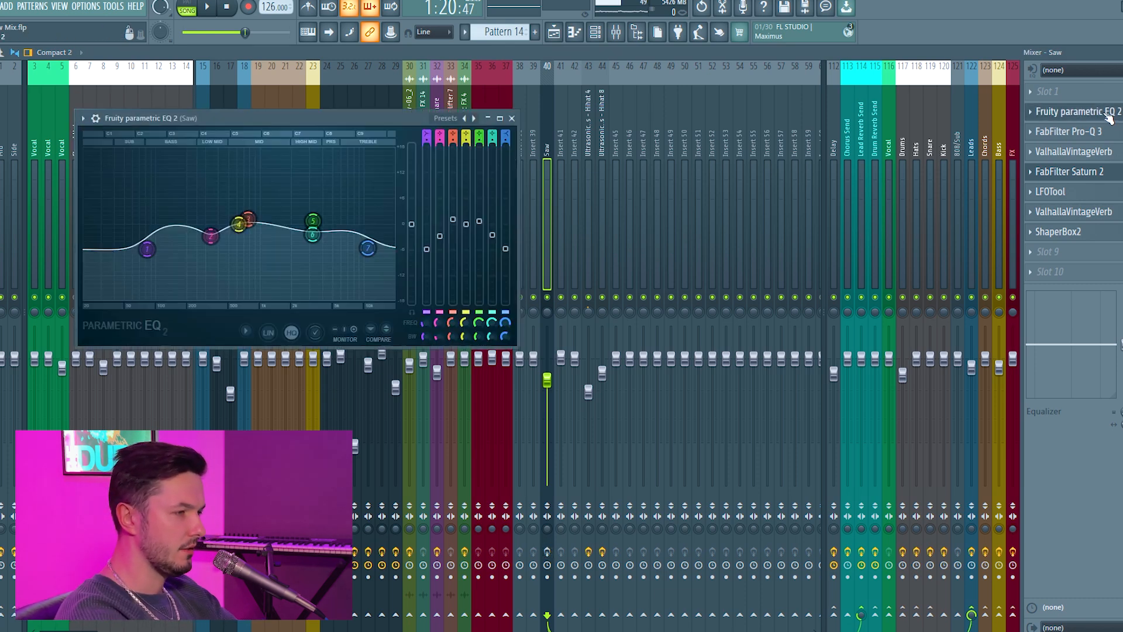
{"action": "left_click", "coordinate": [513, 119]}
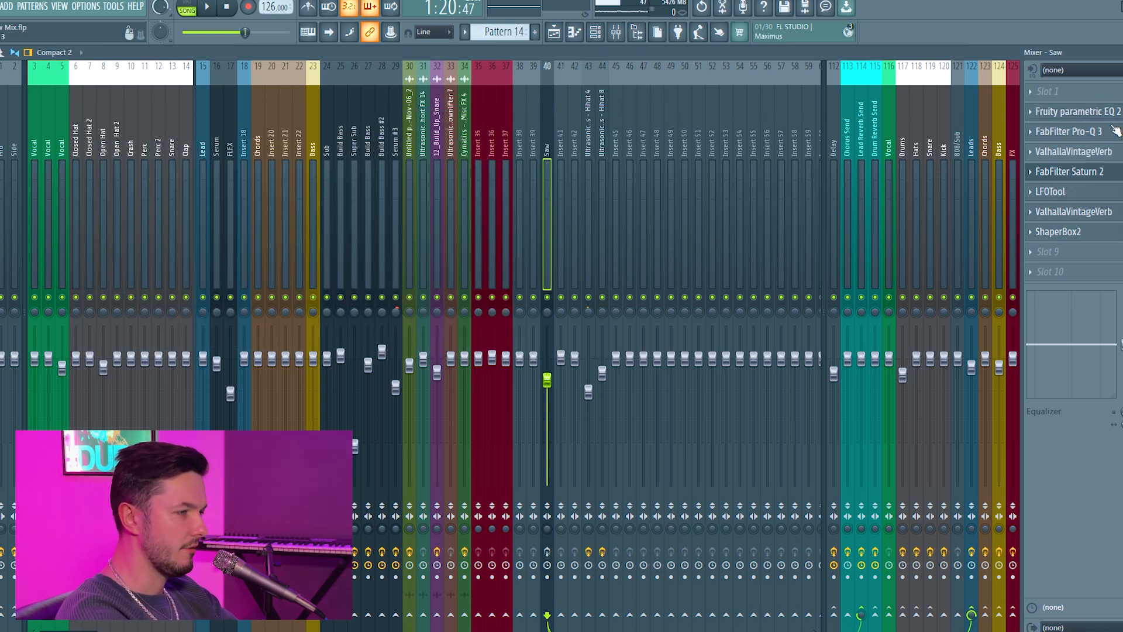
{"action": "left_click", "coordinate": [1075, 132]}
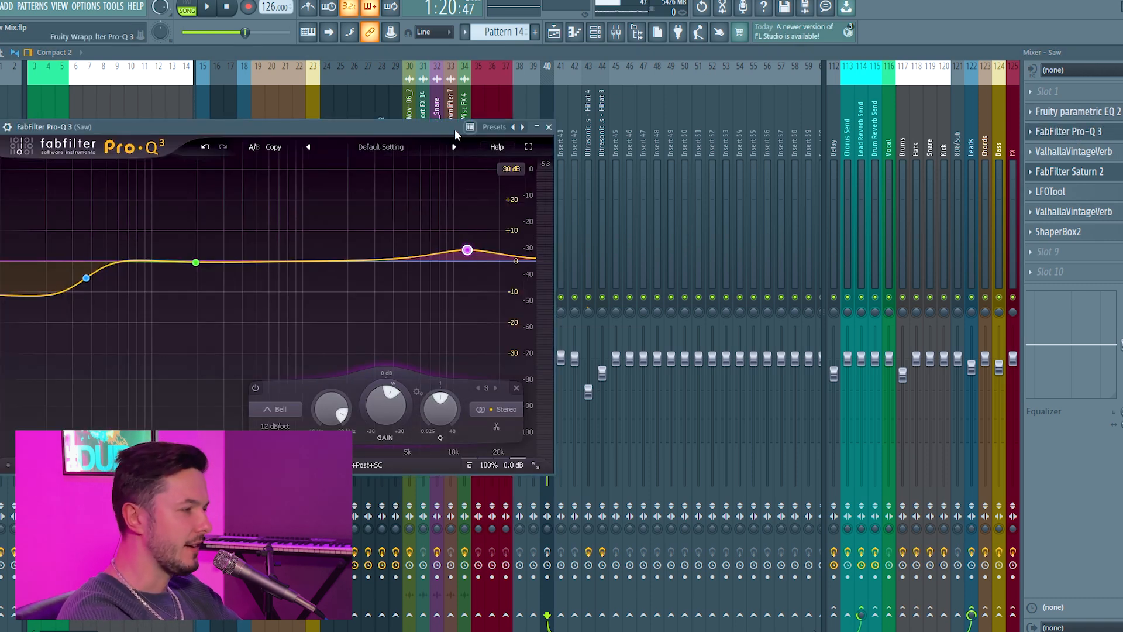
{"action": "left_click_drag", "start_coordinate": [441, 128], "coordinate": [496, 124]}
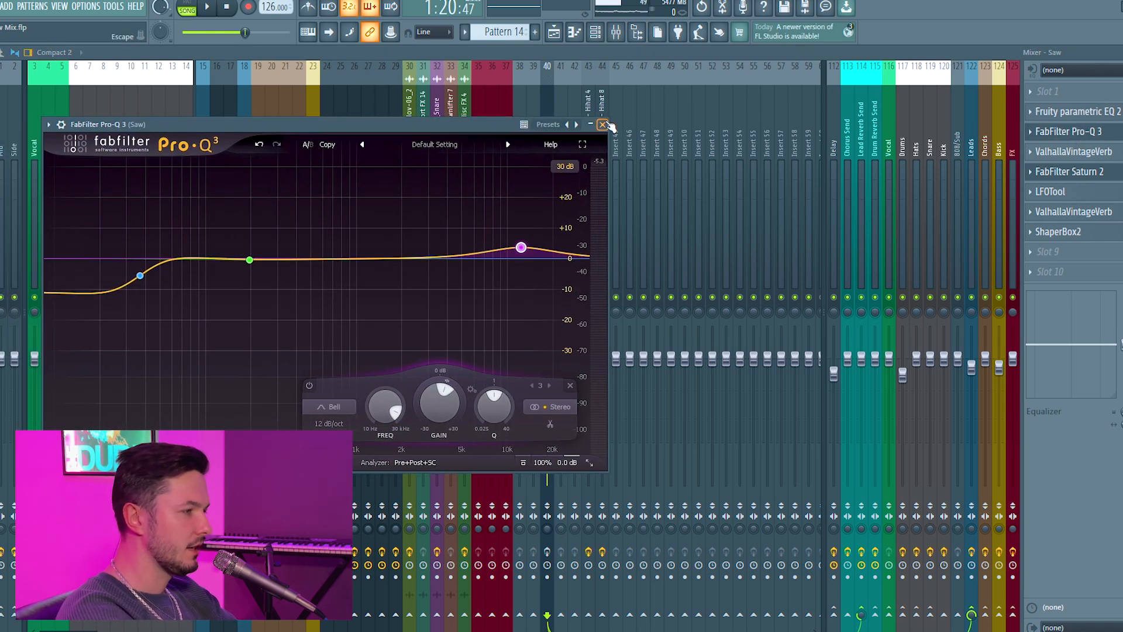
{"action": "left_click", "coordinate": [602, 125]}
{"action": "left_click", "coordinate": [1073, 152]}
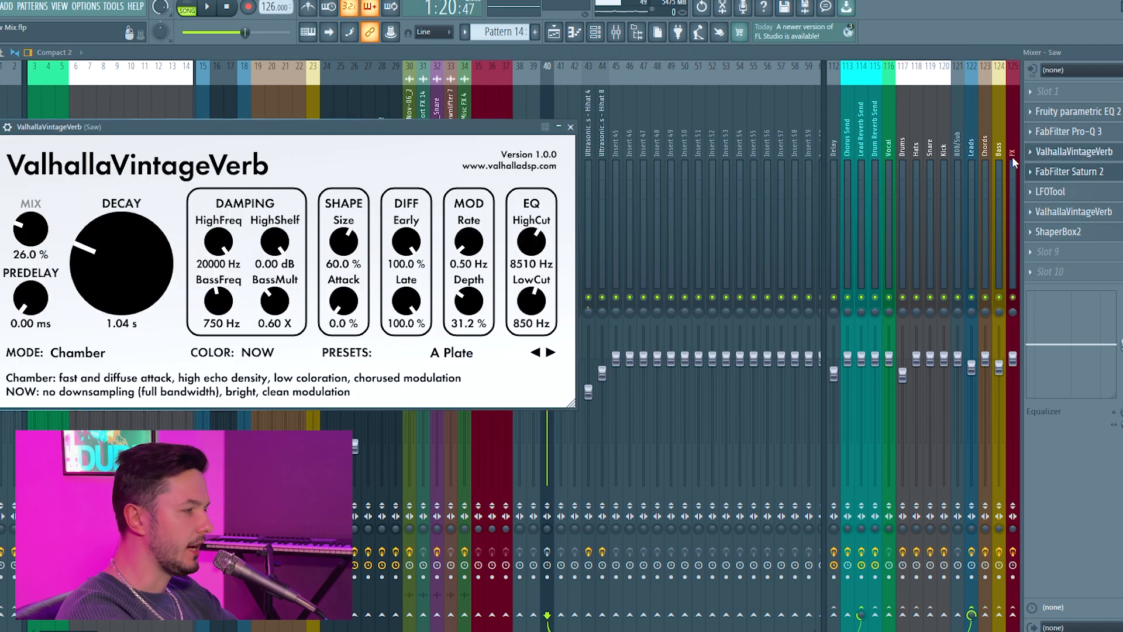
{"action": "left_click", "coordinate": [570, 127]}
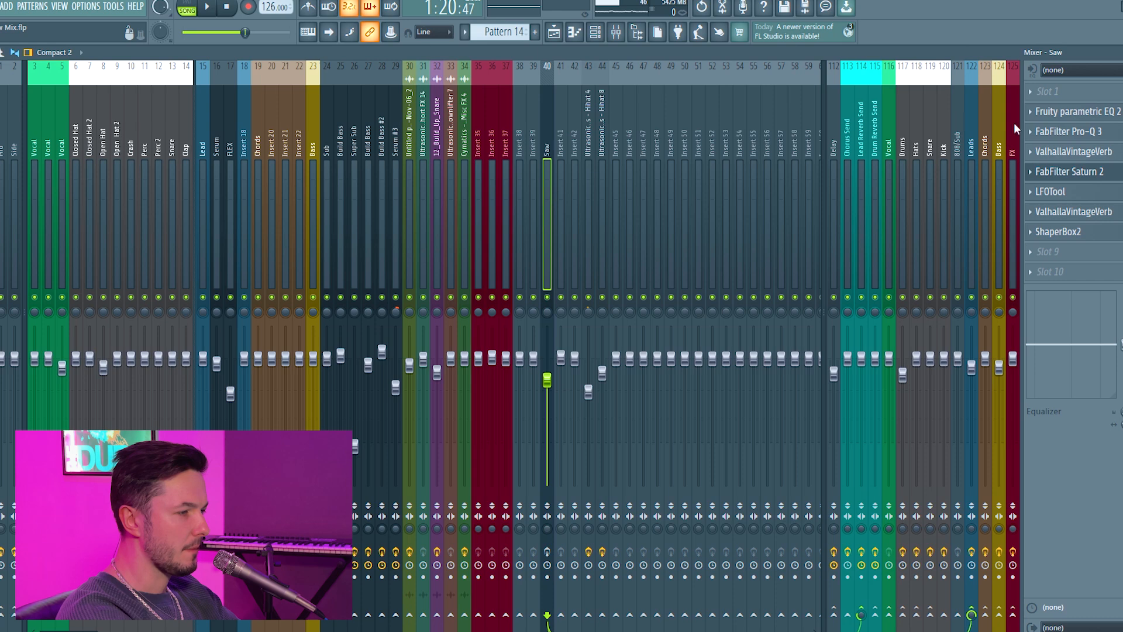
Step: Inspect the FabFilter Saturn 2 and LFOTool settings on the Saw insert, closing each window
{"action": "left_click", "coordinate": [1076, 176]}
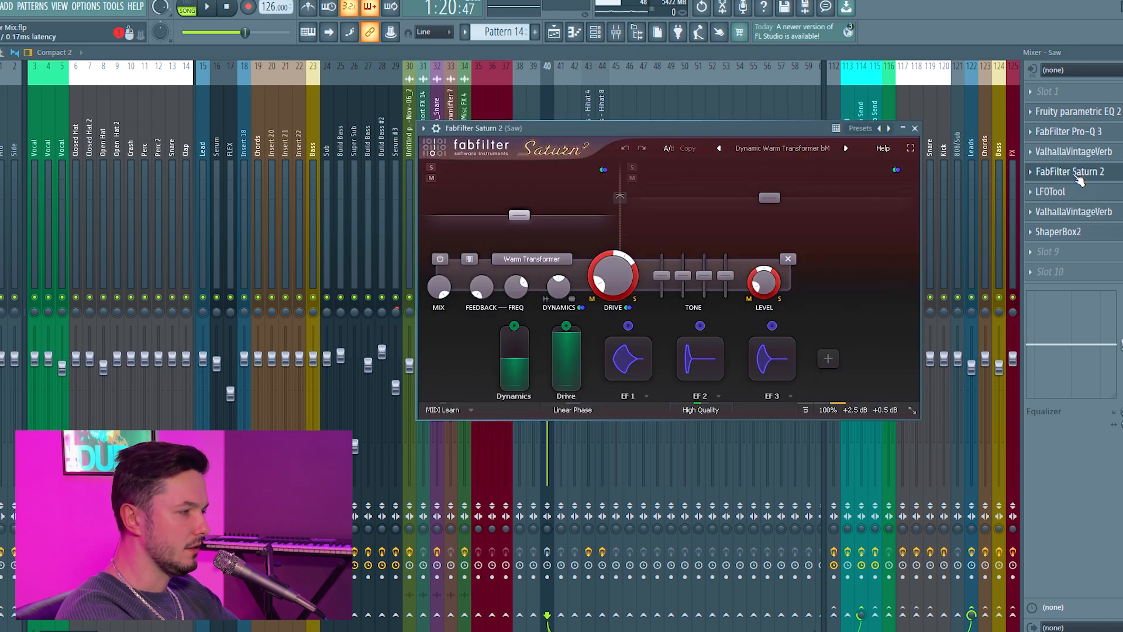
{"action": "left_click", "coordinate": [915, 128]}
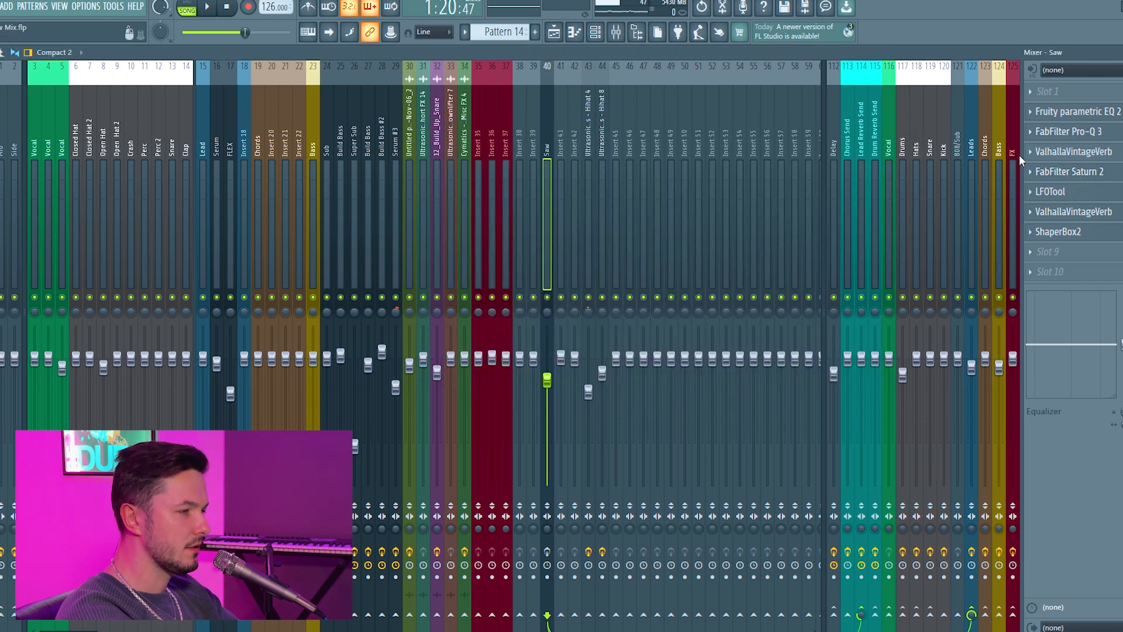
{"action": "left_click", "coordinate": [1081, 197]}
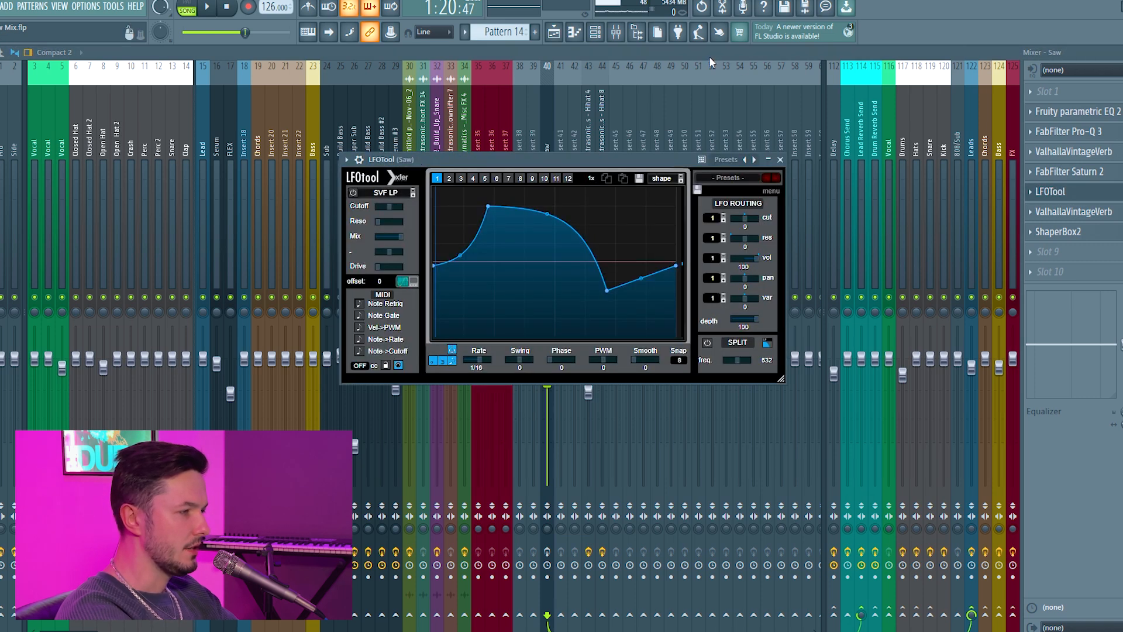
{"action": "left_click", "coordinate": [780, 159]}
Step: Inspect the second ValhallaVintageVerb and the ShaperBox2 volume curve on the Saw insert, closing each window
{"action": "left_click", "coordinate": [1095, 212]}
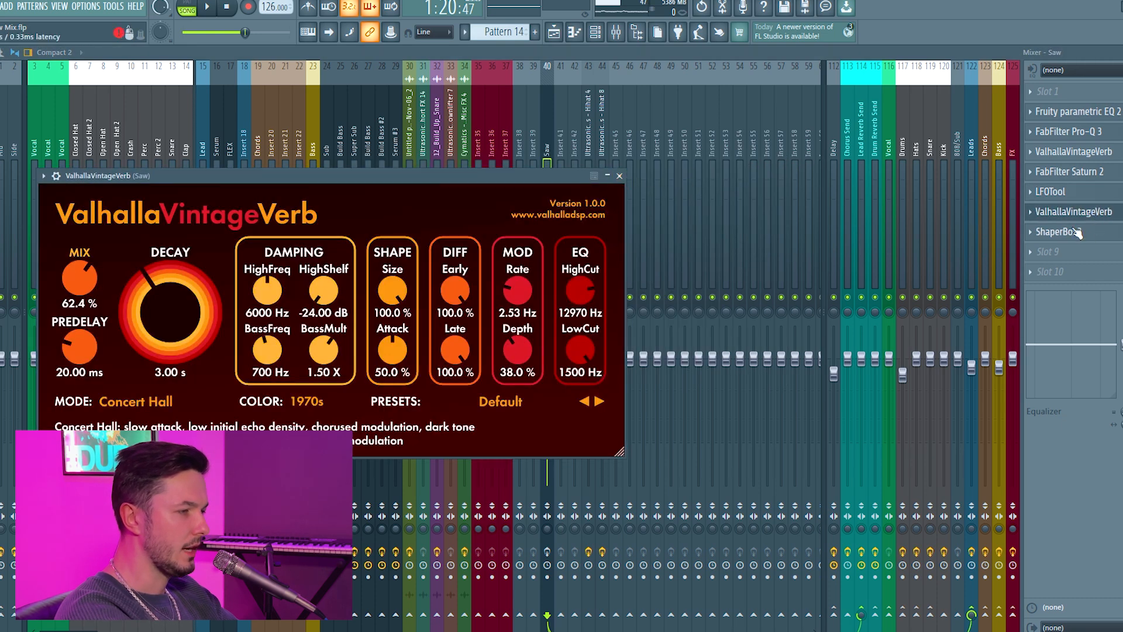
{"action": "left_click", "coordinate": [620, 176]}
{"action": "left_click", "coordinate": [1079, 233]}
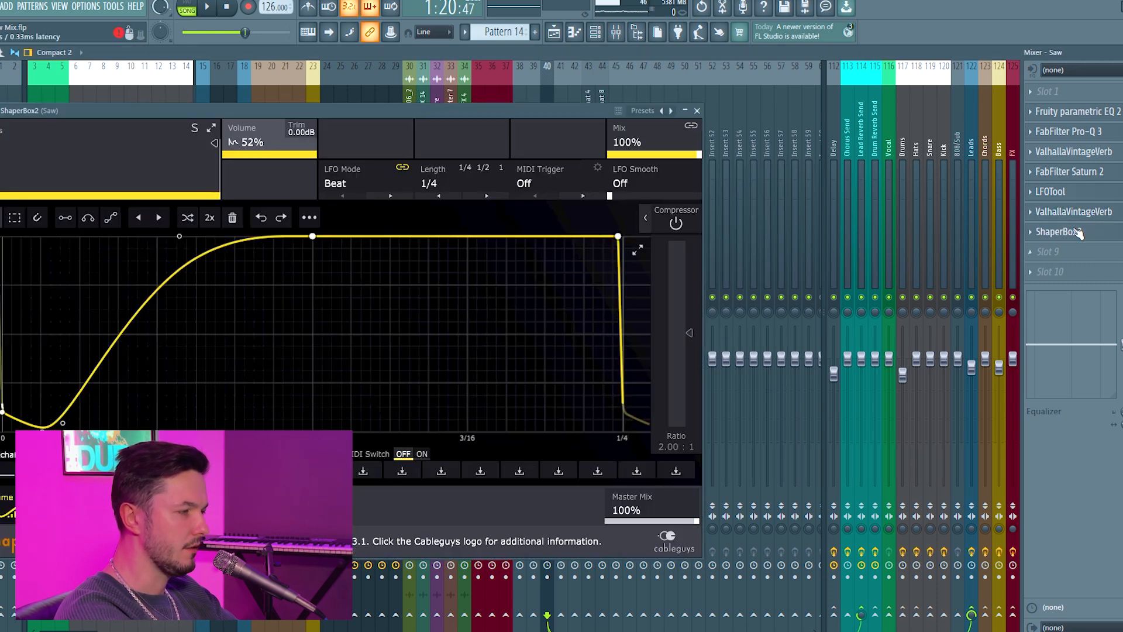
{"action": "left_click", "coordinate": [698, 112]}
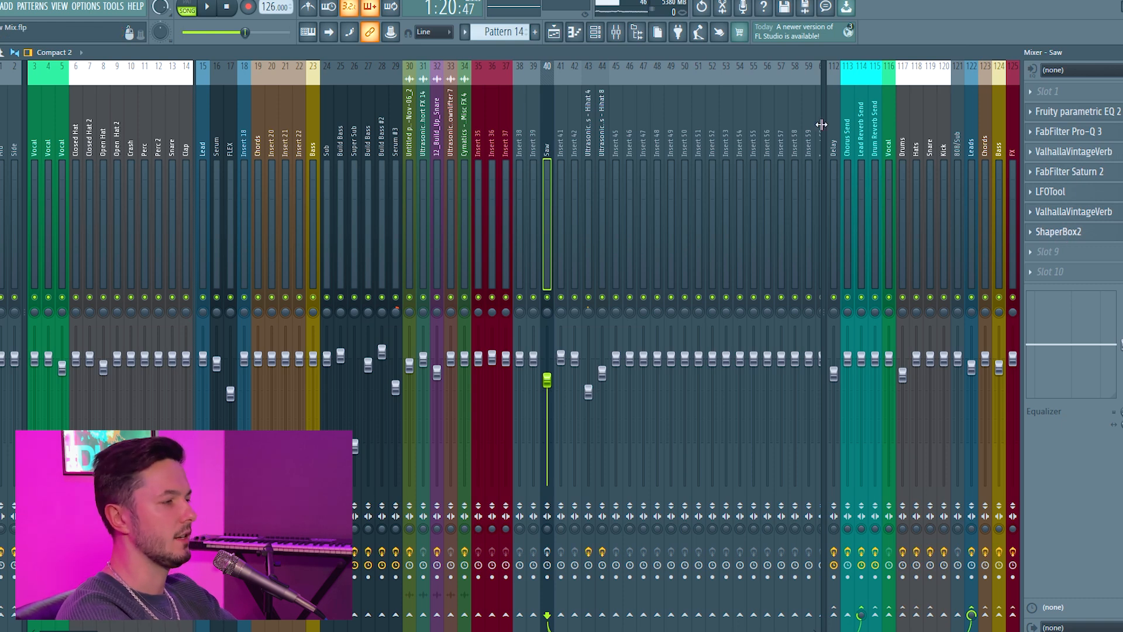
Step: Return to the playlist, solo the Pattern 15 track and place the playhead where the ValhallaVintageVerb Mix level automation begins to rise
{"action": "left_click", "coordinate": [554, 33]}
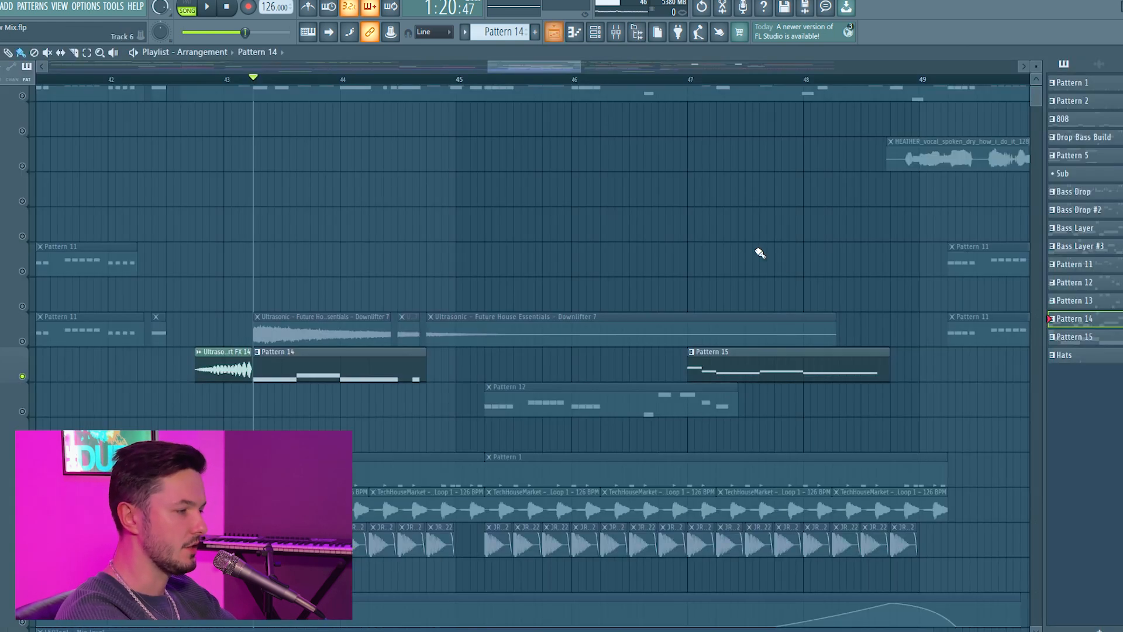
{"action": "right_click", "coordinate": [23, 412]}
{"action": "left_click_drag", "start_coordinate": [734, 433], "coordinate": [412, 371]}
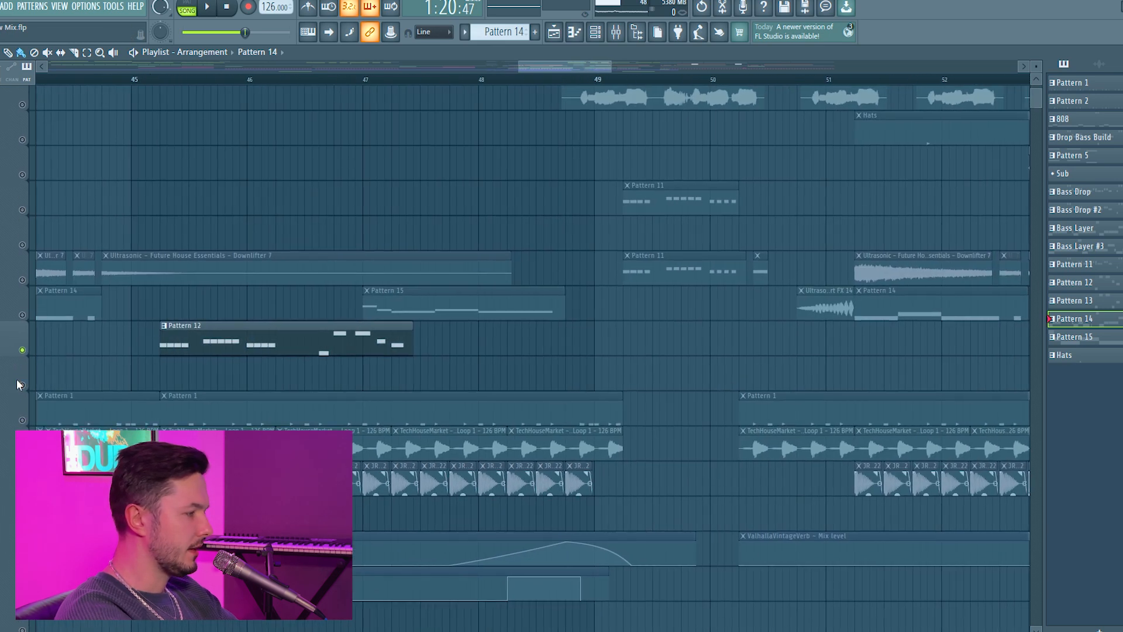
{"action": "right_click", "coordinate": [22, 315]}
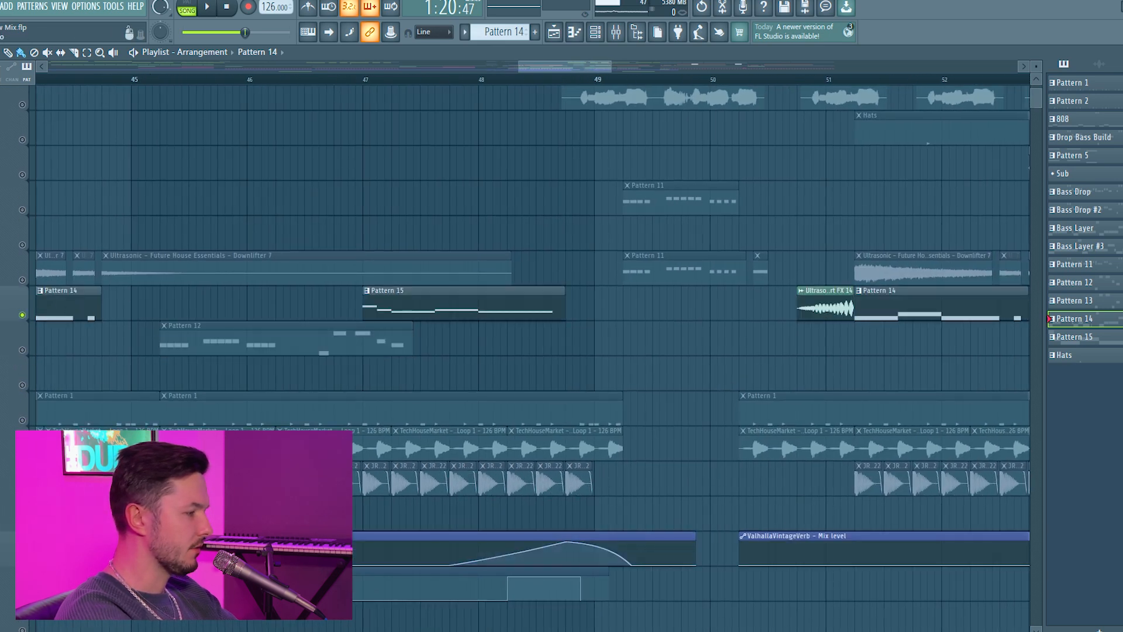
{"action": "left_click", "coordinate": [452, 83]}
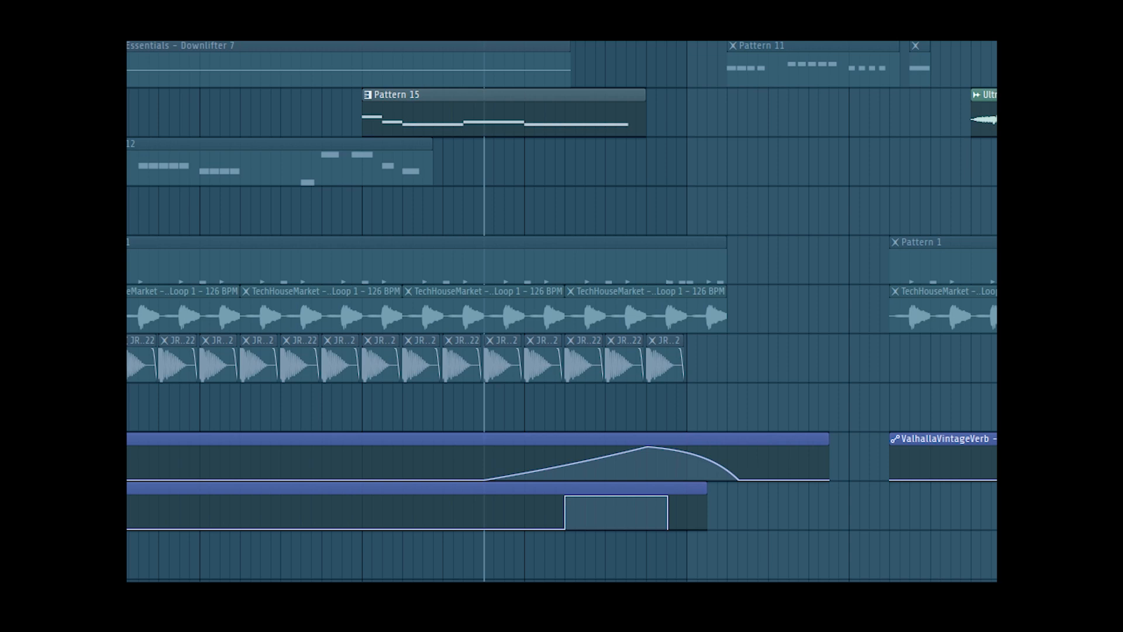
Step: Compare the Pattern 15 saw with LFOTool and the second ValhallaVintageVerb bypassed and enabled, leaving both on and closing the mixer
{"action": "key", "text": "space"}
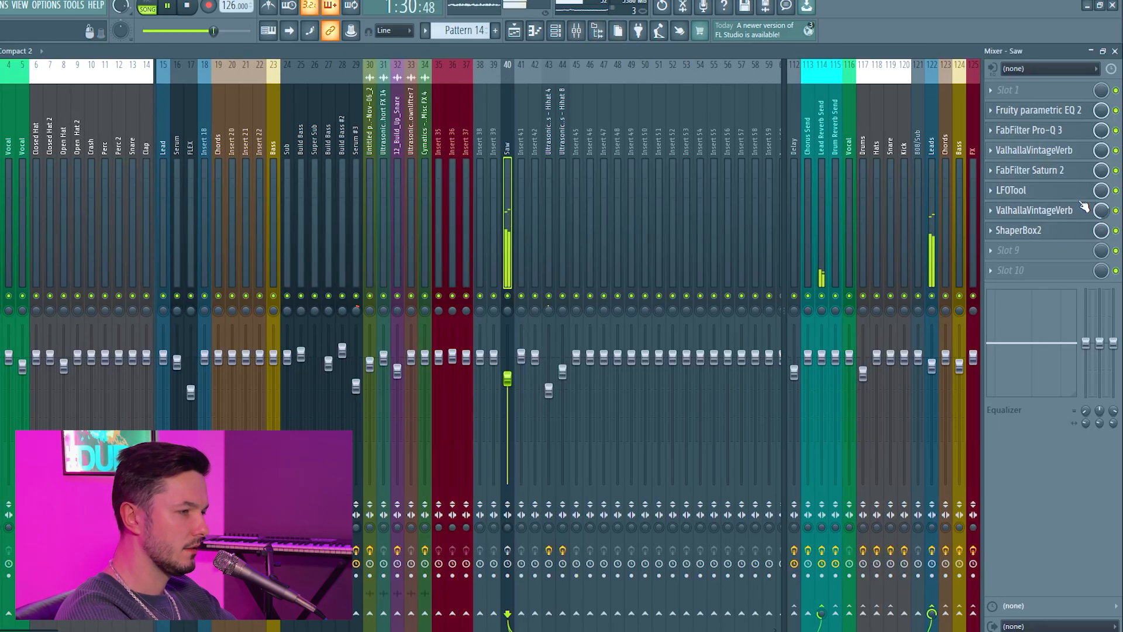
{"action": "key", "text": "space"}
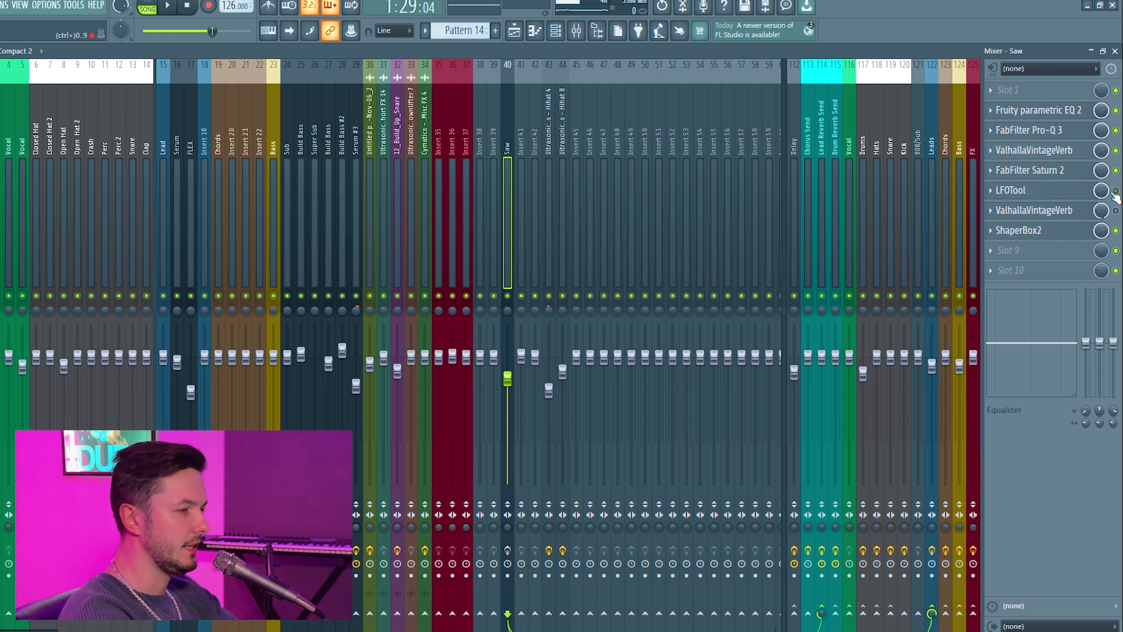
{"action": "key", "text": "space"}
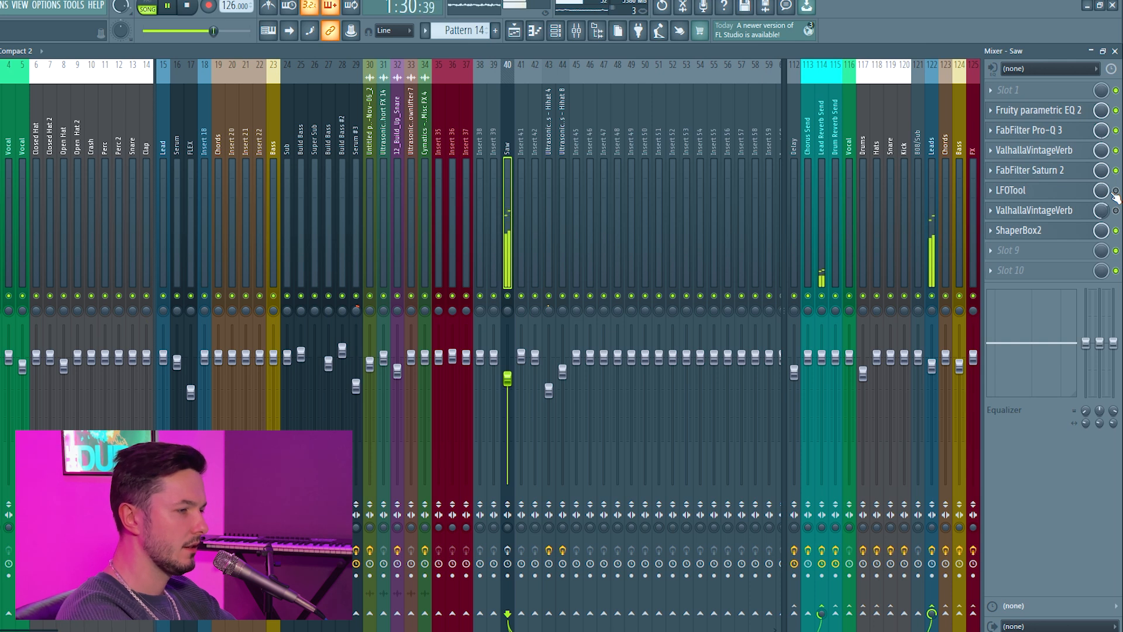
{"action": "key", "text": "space"}
{"action": "left_click", "coordinate": [1116, 191]}
{"action": "key", "text": "space"}
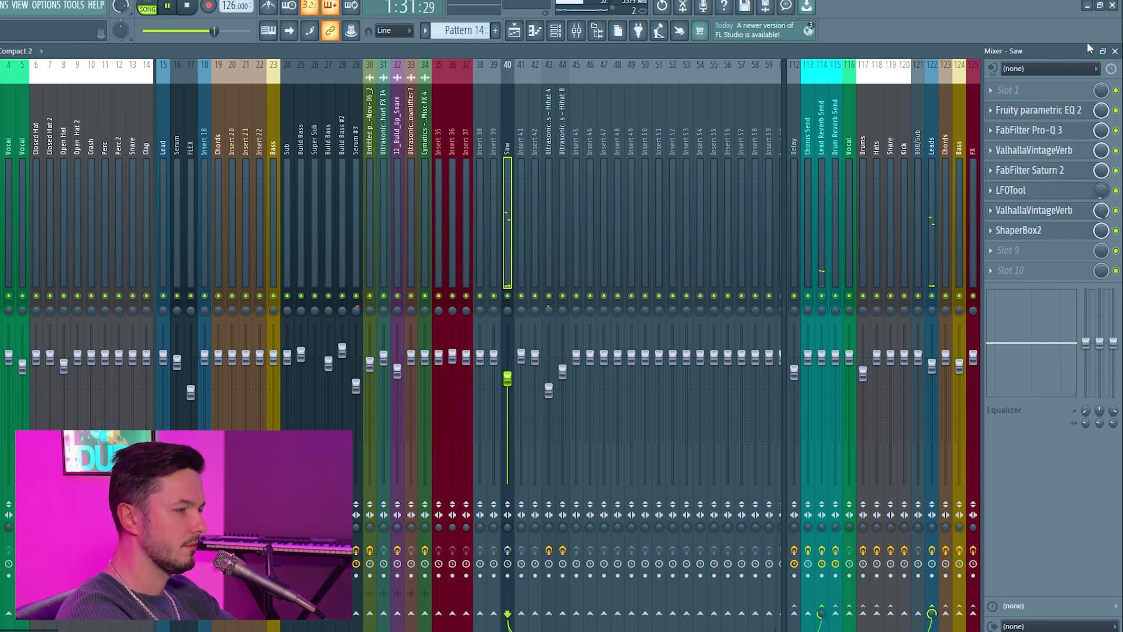
{"action": "left_click", "coordinate": [1116, 51]}
{"action": "key", "text": "space"}
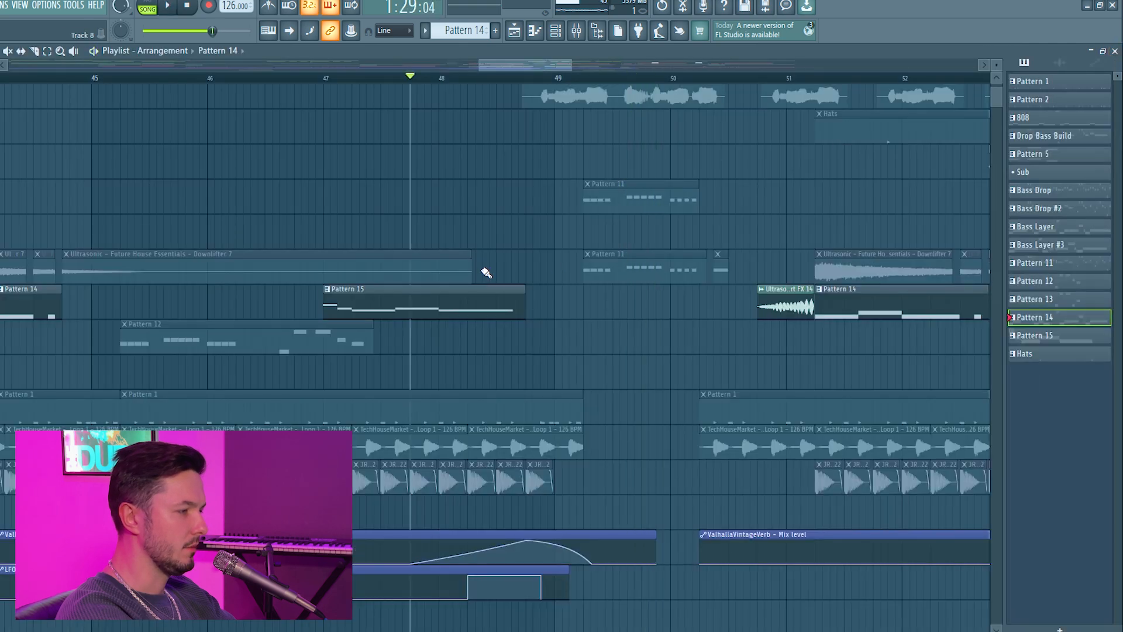
Step: Solo the Pattern 12 track and play it from just before the clip's start
{"action": "scroll", "coordinate": [111, 345], "scroll_direction": "left", "scroll_amount": 3}
{"action": "right_click", "coordinate": [1, 337]}
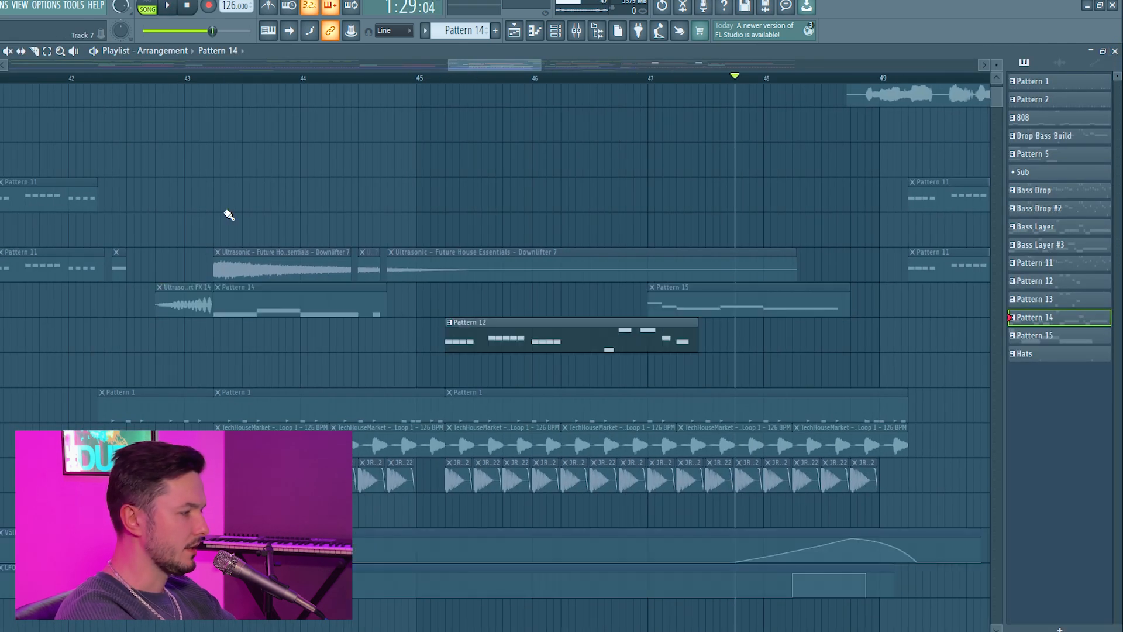
{"action": "left_click", "coordinate": [443, 82]}
{"action": "key", "text": "space"}
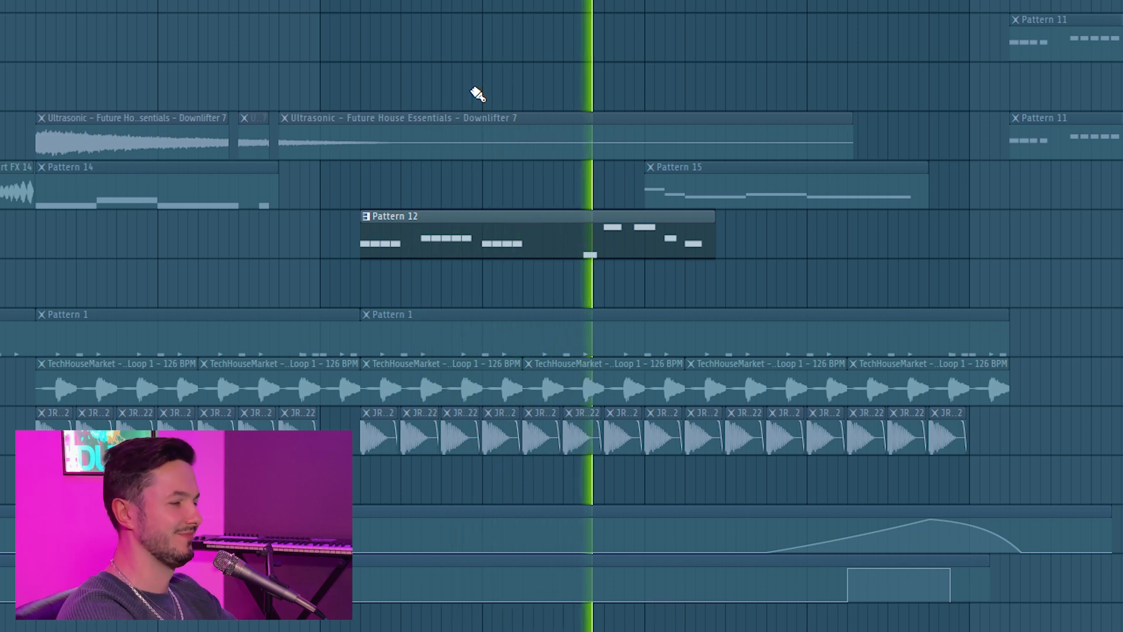
{"action": "key", "text": "space"}
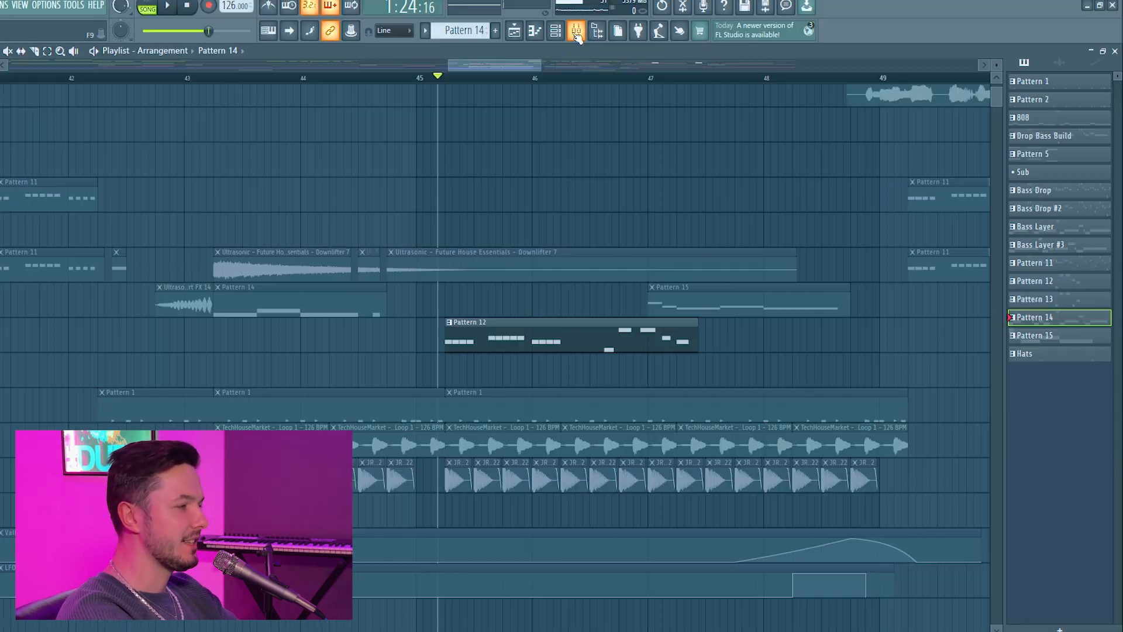
Step: Inspect the Saw channel's Serum patch, close it, and turn on the effects of the Saw mixer insert
{"action": "left_click", "coordinate": [576, 32]}
{"action": "left_click", "coordinate": [556, 30]}
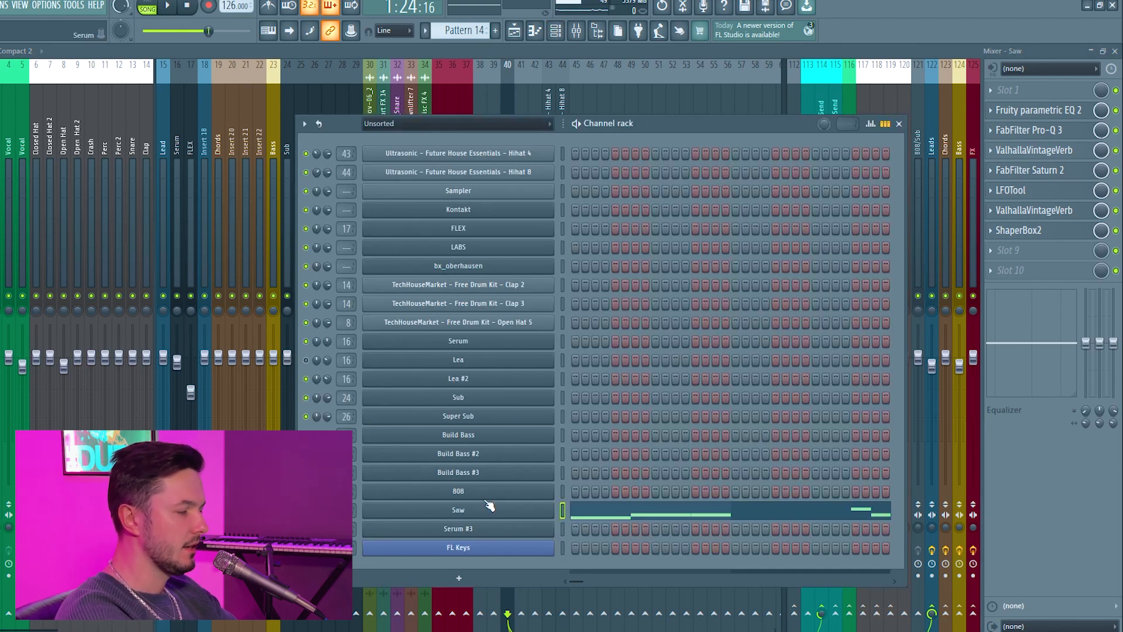
{"action": "left_click", "coordinate": [537, 507]}
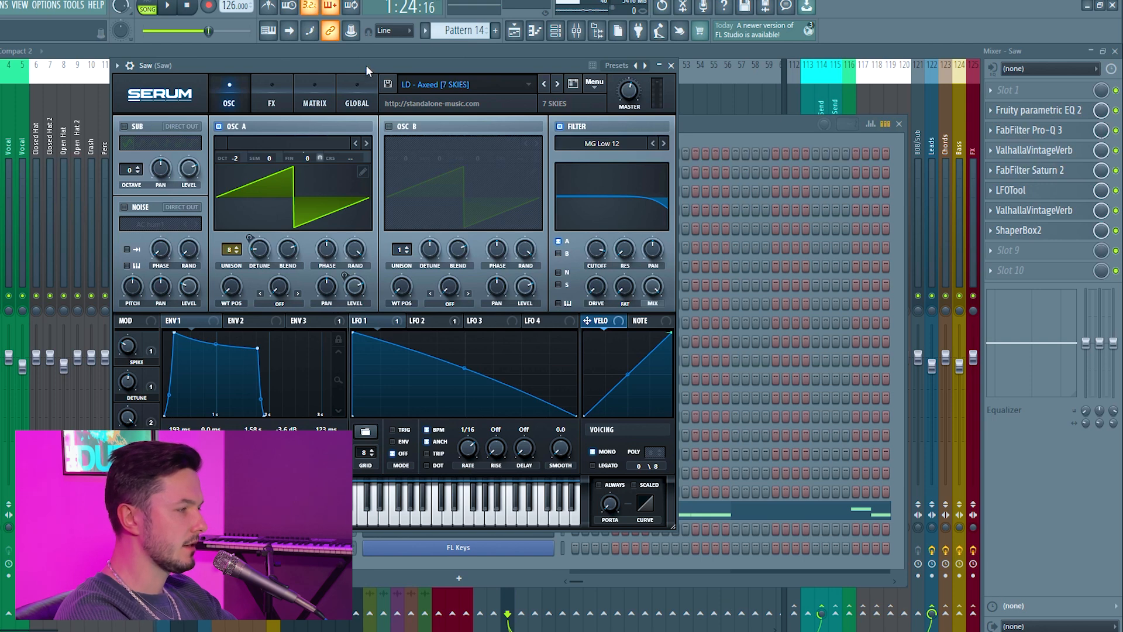
{"action": "left_click", "coordinate": [725, 54]}
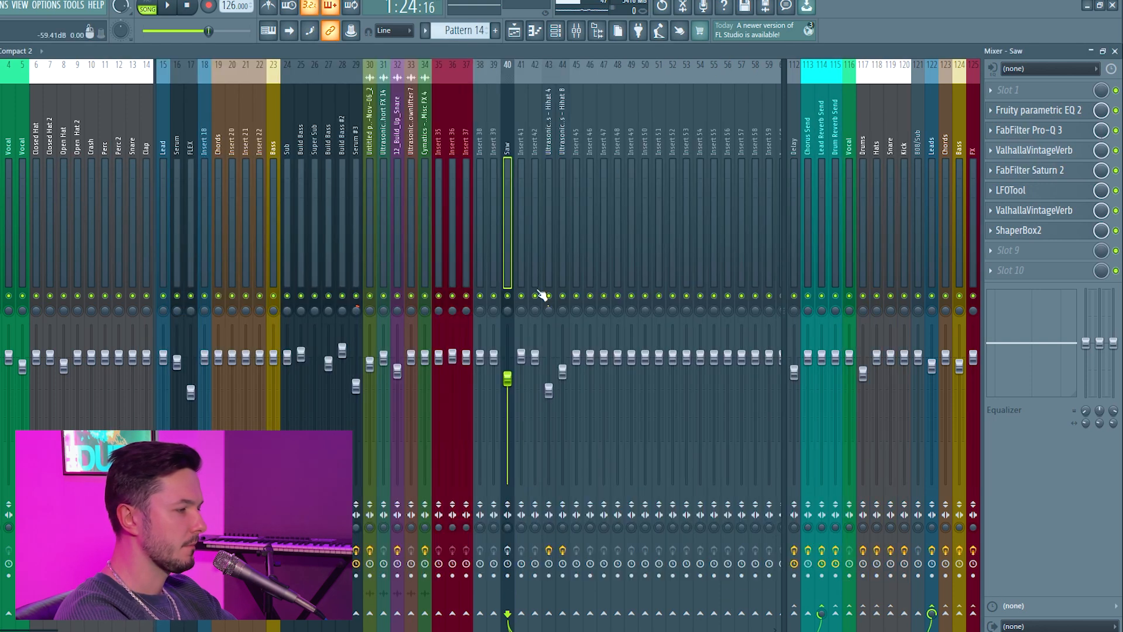
{"action": "left_click", "coordinate": [507, 550]}
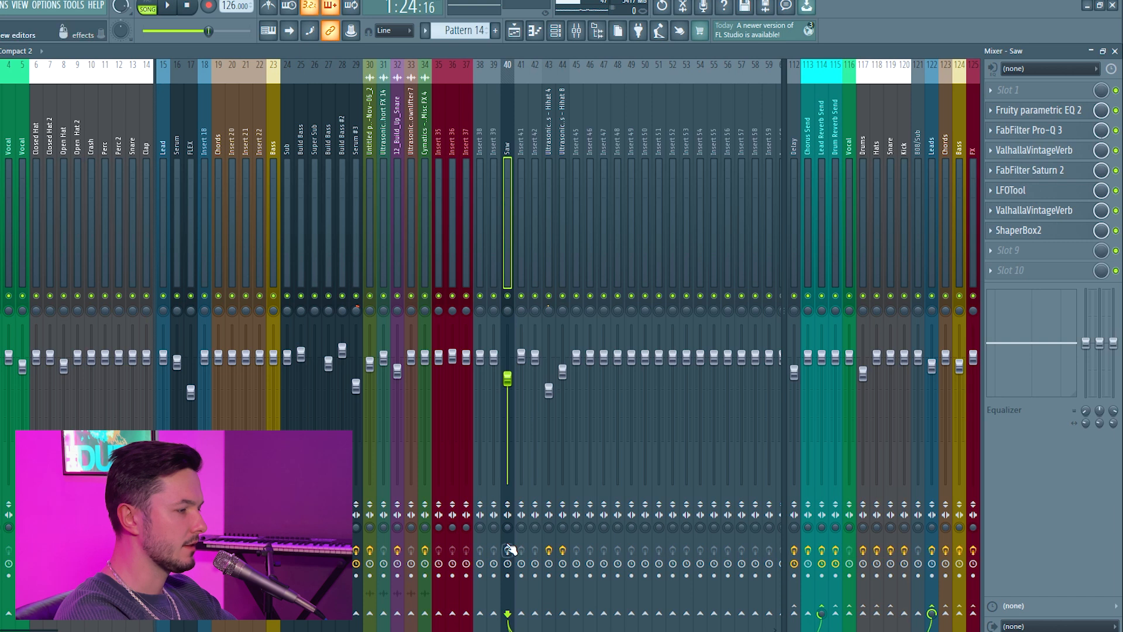
Step: Select the Serum #3 mixer insert and compare its playback with all its effects bypassed and enabled
{"action": "left_click", "coordinate": [356, 128]}
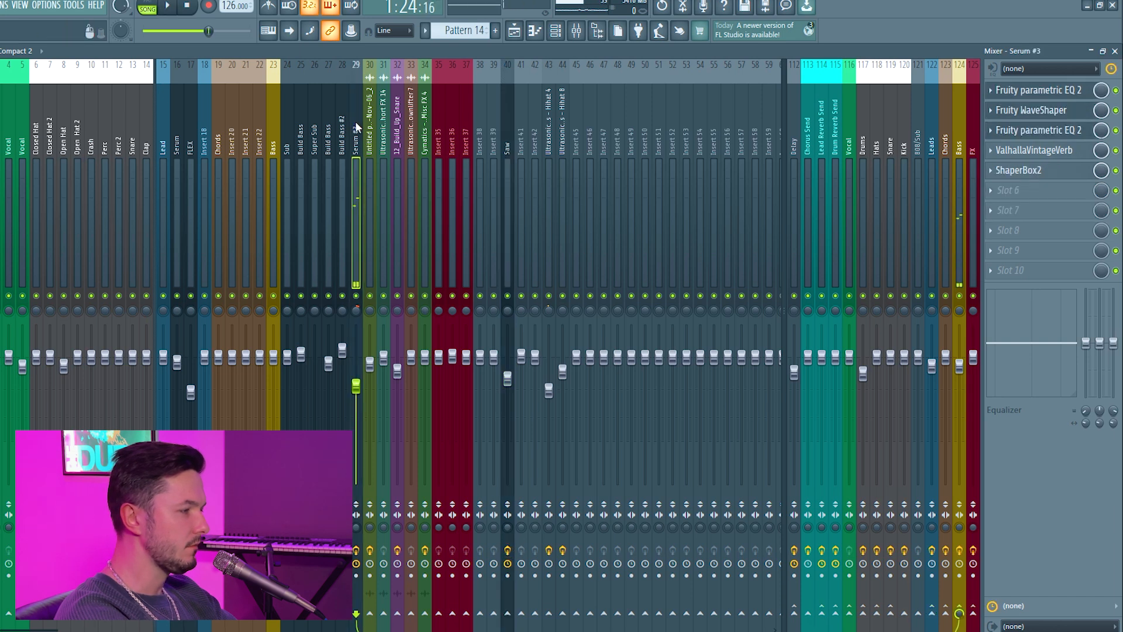
{"action": "left_click", "coordinate": [357, 550]}
{"action": "key", "text": "space"}
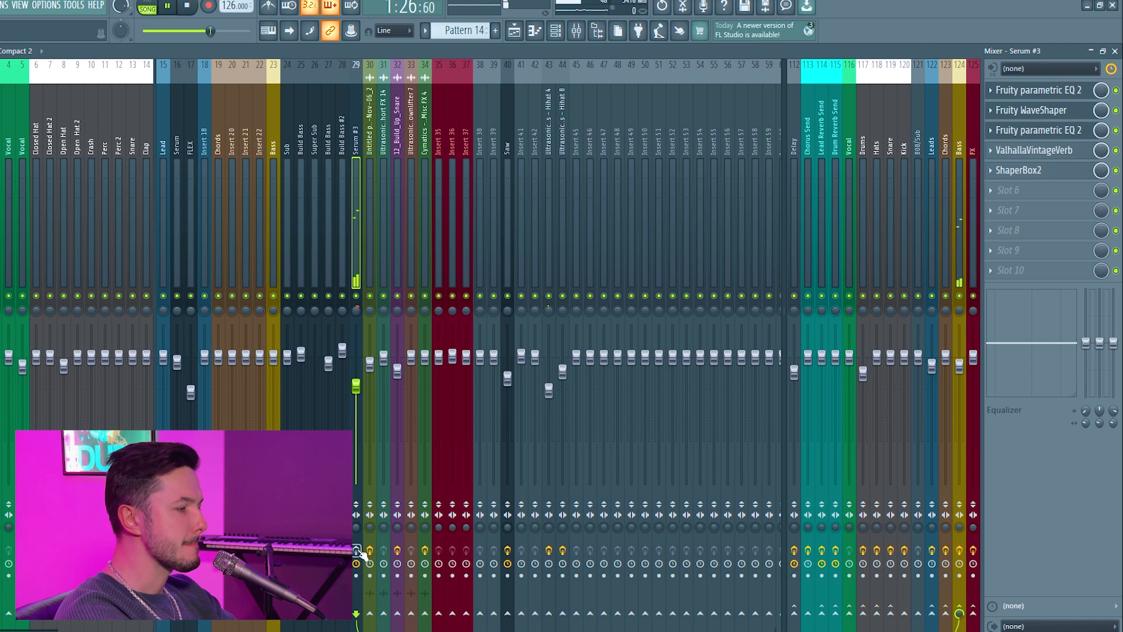
{"action": "key", "text": "space"}
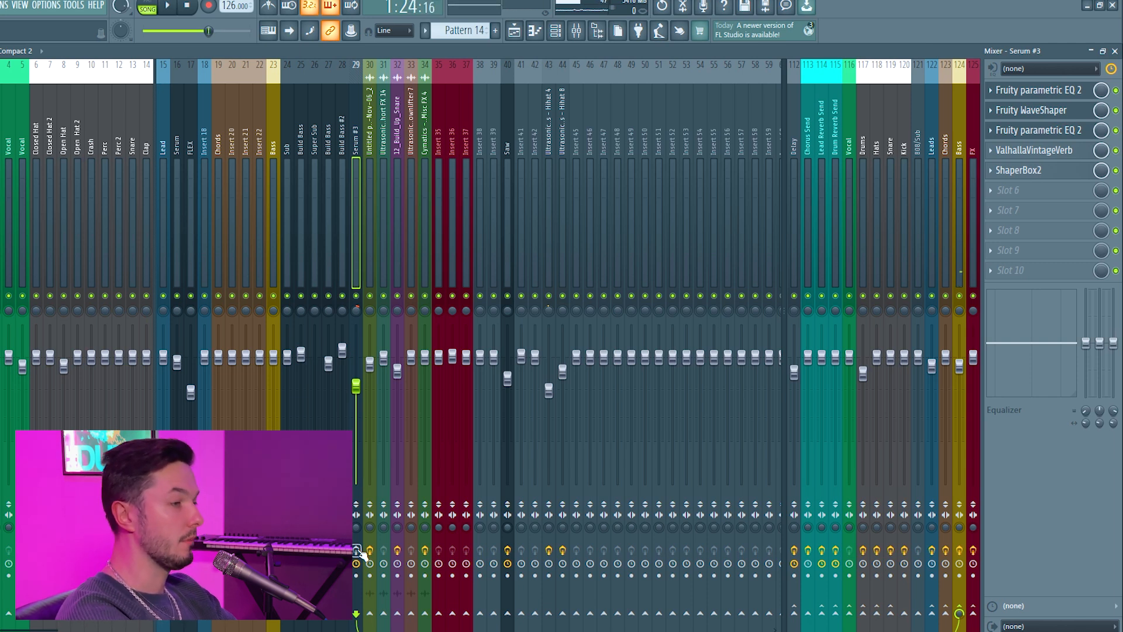
{"action": "left_click", "coordinate": [358, 551]}
{"action": "key", "text": "space"}
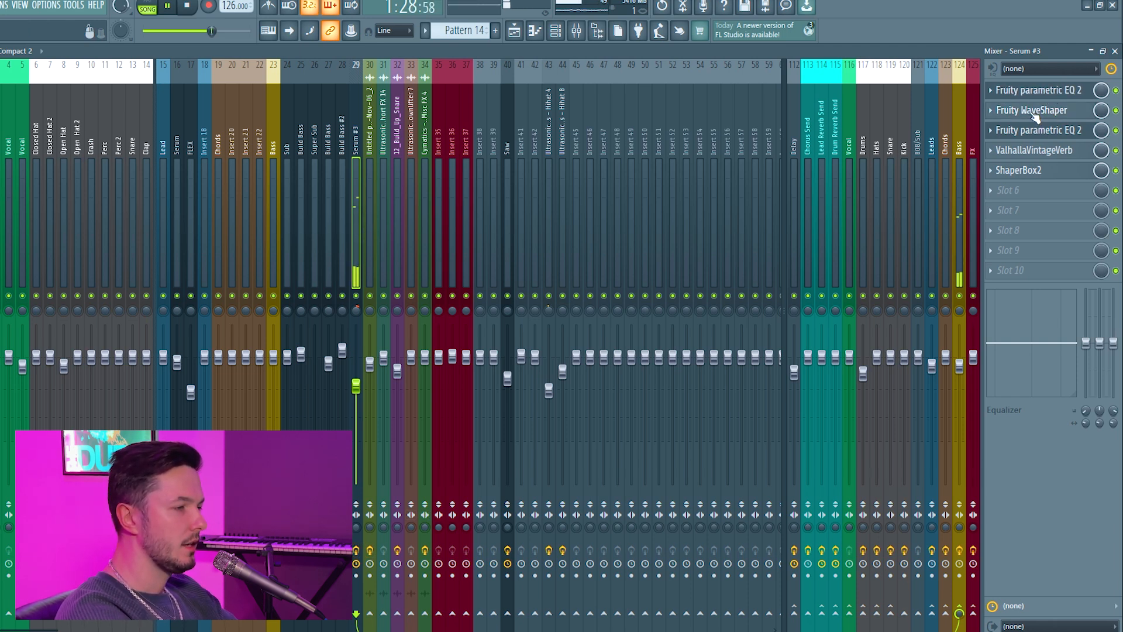
Step: Inspect the Fruity WaveShaper curve and the second Fruity parametric EQ 2 on the Serum #3 insert, closing each window
{"action": "left_click", "coordinate": [1034, 114]}
{"action": "key", "text": "Escape"}
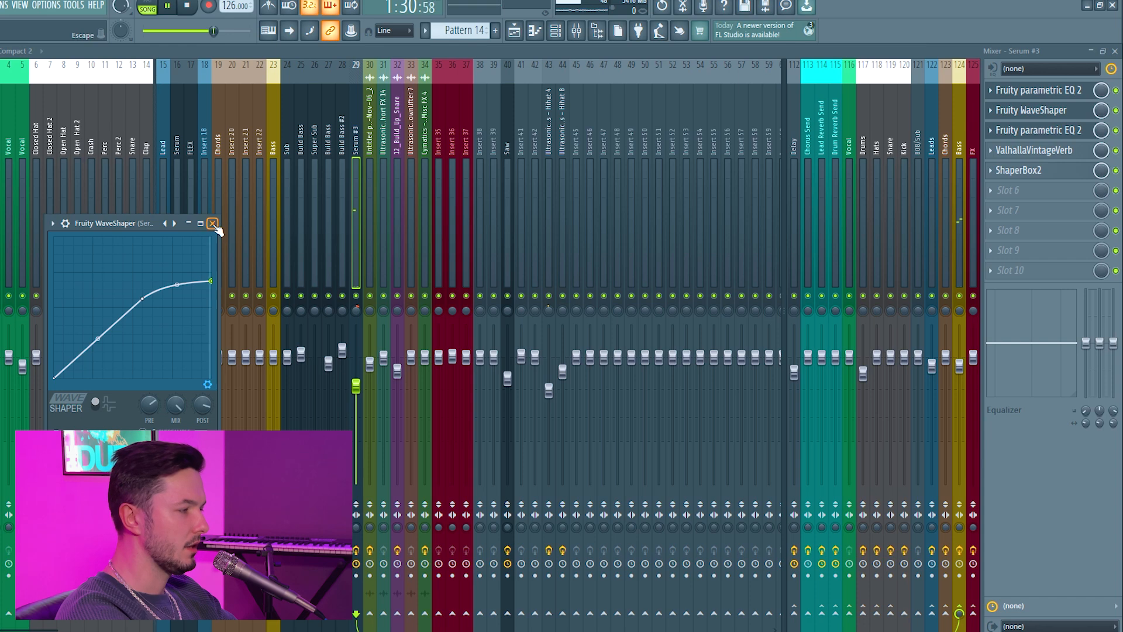
{"action": "left_click", "coordinate": [213, 224]}
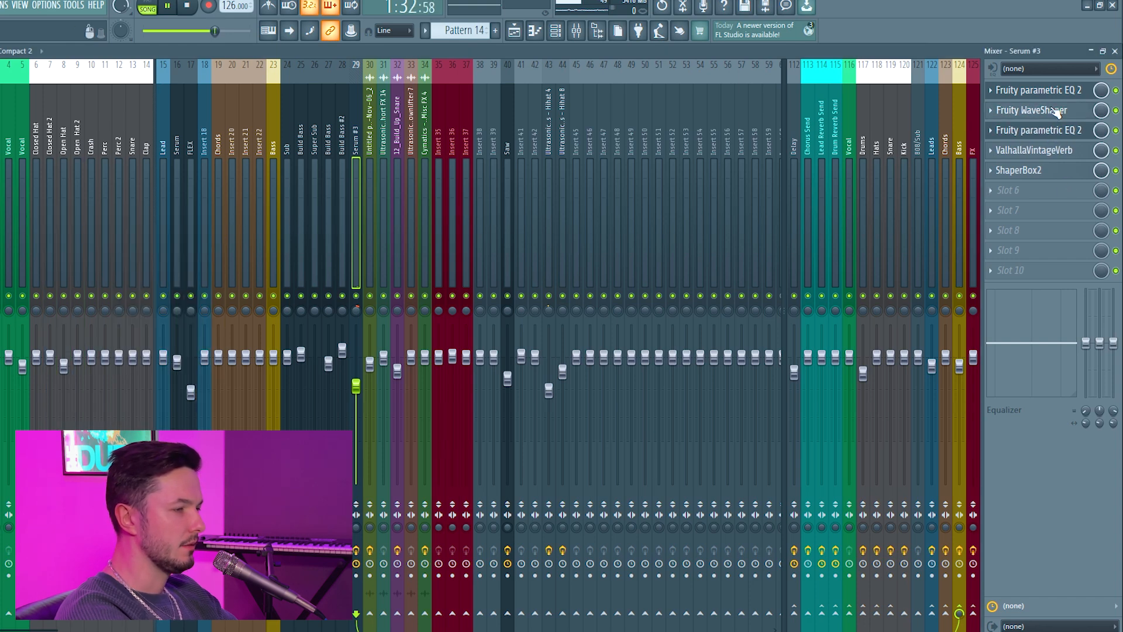
{"action": "left_click", "coordinate": [1047, 130]}
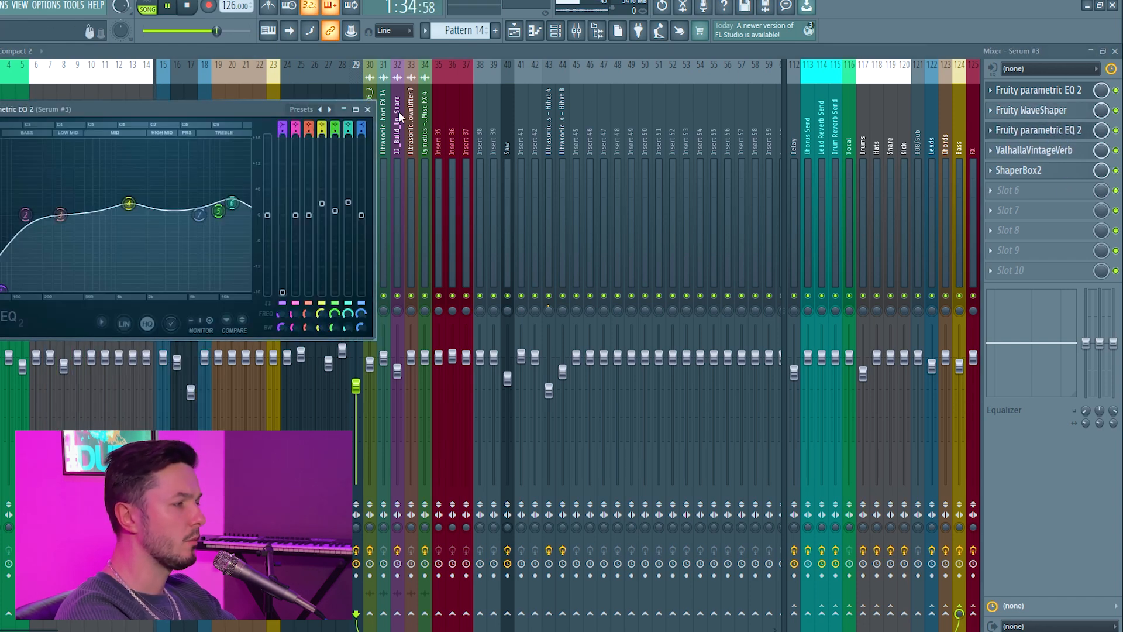
{"action": "key", "text": "Escape"}
{"action": "left_click", "coordinate": [368, 110]}
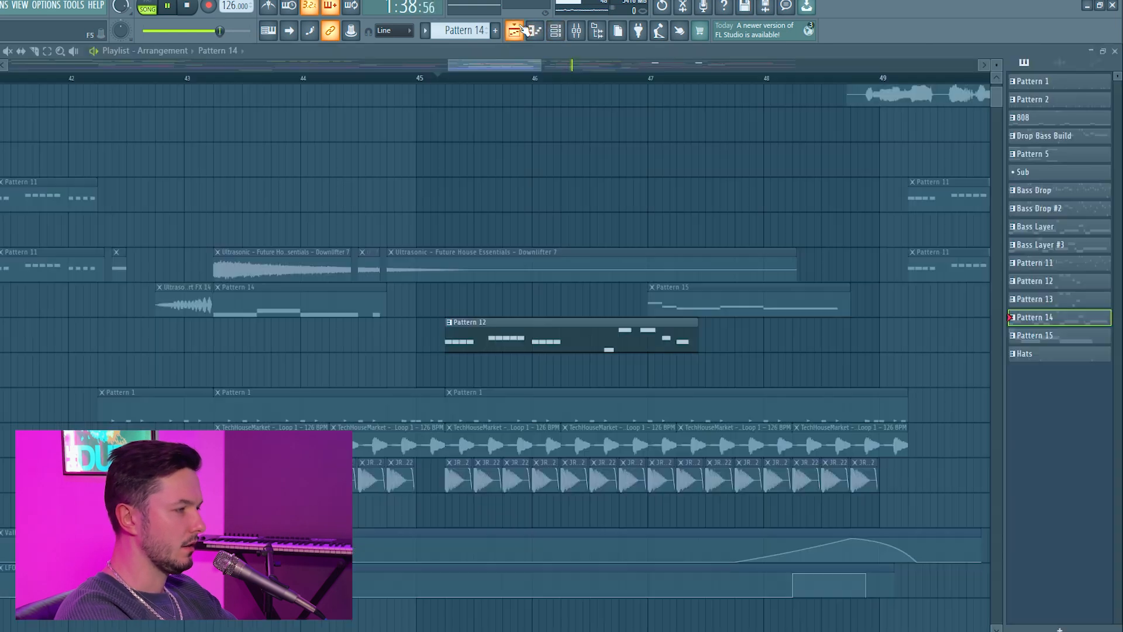
Step: Return to the playlist, stop playback, end the solo, and mute the Pattern 1, TechHouseMarket loop and kick tracks
{"action": "key", "text": "F5"}
{"action": "key", "text": "space"}
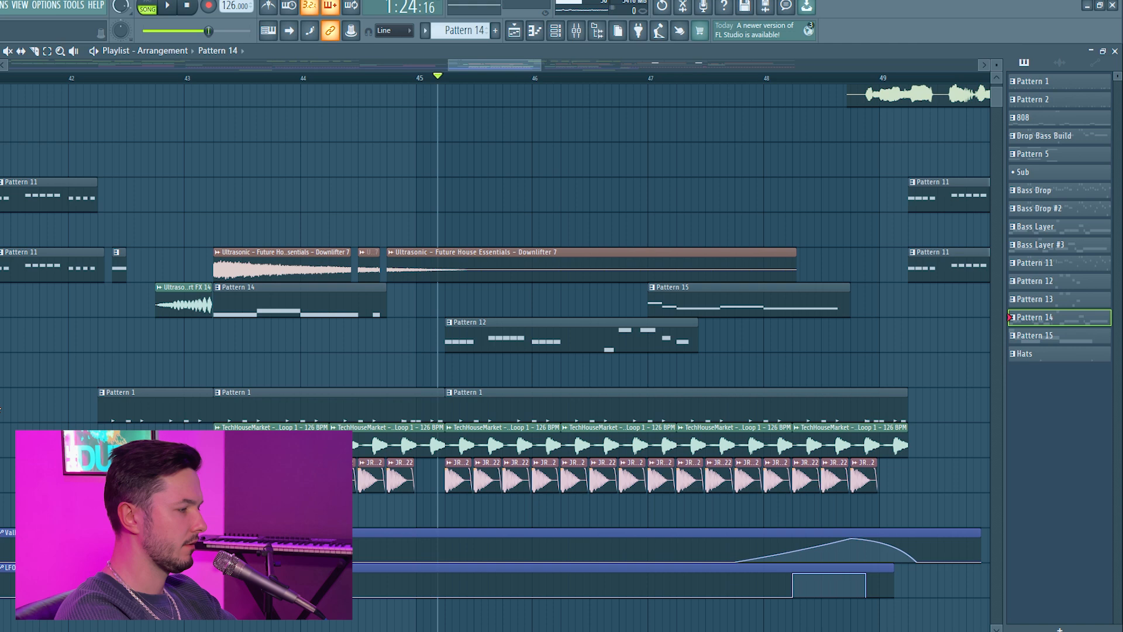
{"action": "left_click", "coordinate": [0, 409]}
{"action": "left_click", "coordinate": [0, 444]}
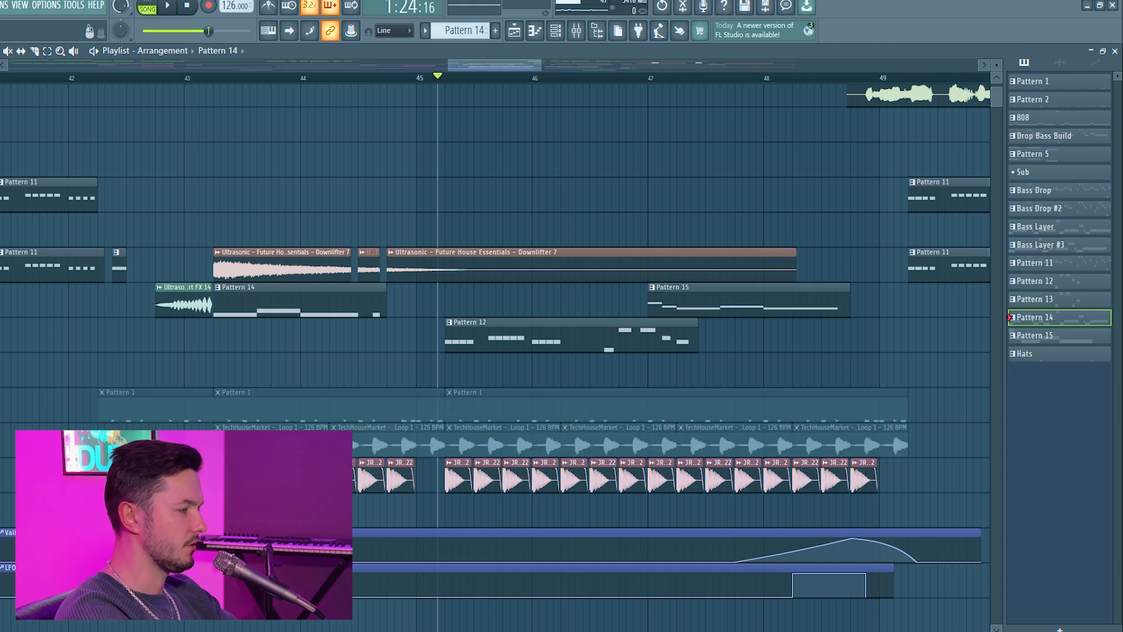
{"action": "left_click", "coordinate": [0, 478]}
Step: Play the drop without drums from the start of the long Bass Drop #2 clip before bar 43
{"action": "key", "text": "space"}
{"action": "key", "text": "space"}
{"action": "scroll", "coordinate": [261, 218], "scroll_direction": "up", "scroll_amount": 3}
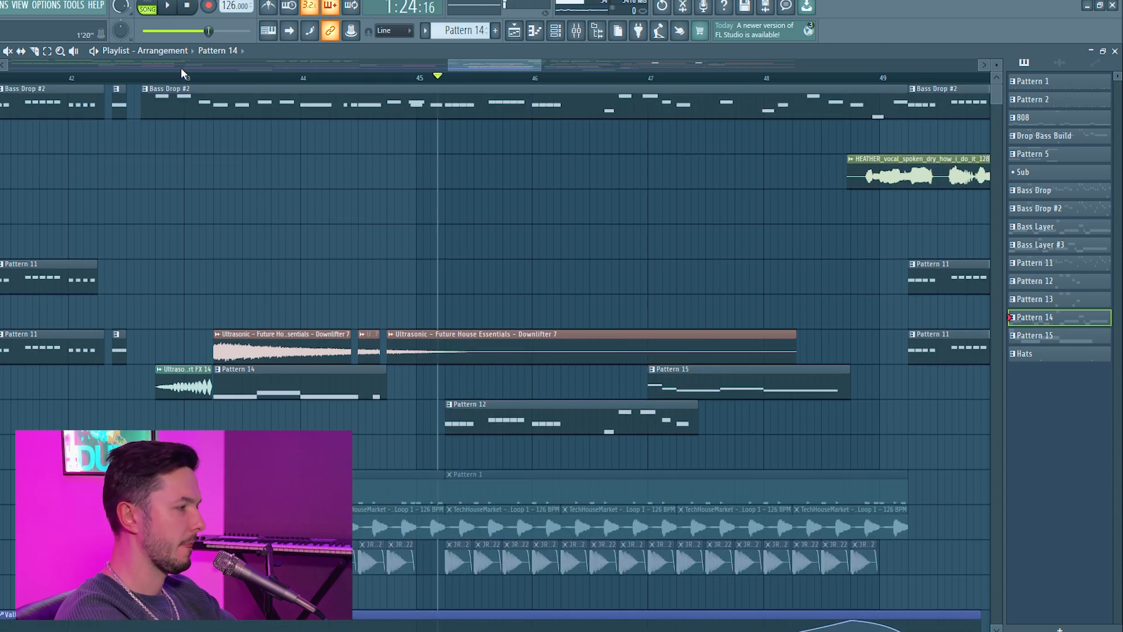
{"action": "left_click", "coordinate": [142, 78]}
{"action": "key", "text": "space"}
{"action": "scroll", "coordinate": [241, 147], "scroll_direction": "down", "scroll_amount": 3}
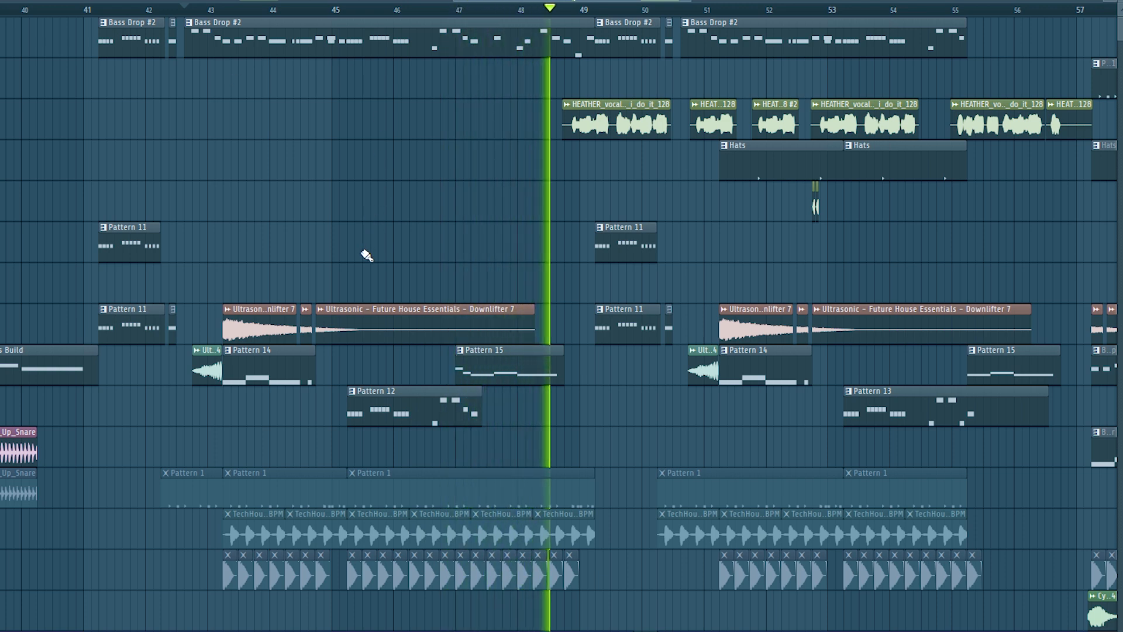
{"action": "key", "text": "space"}
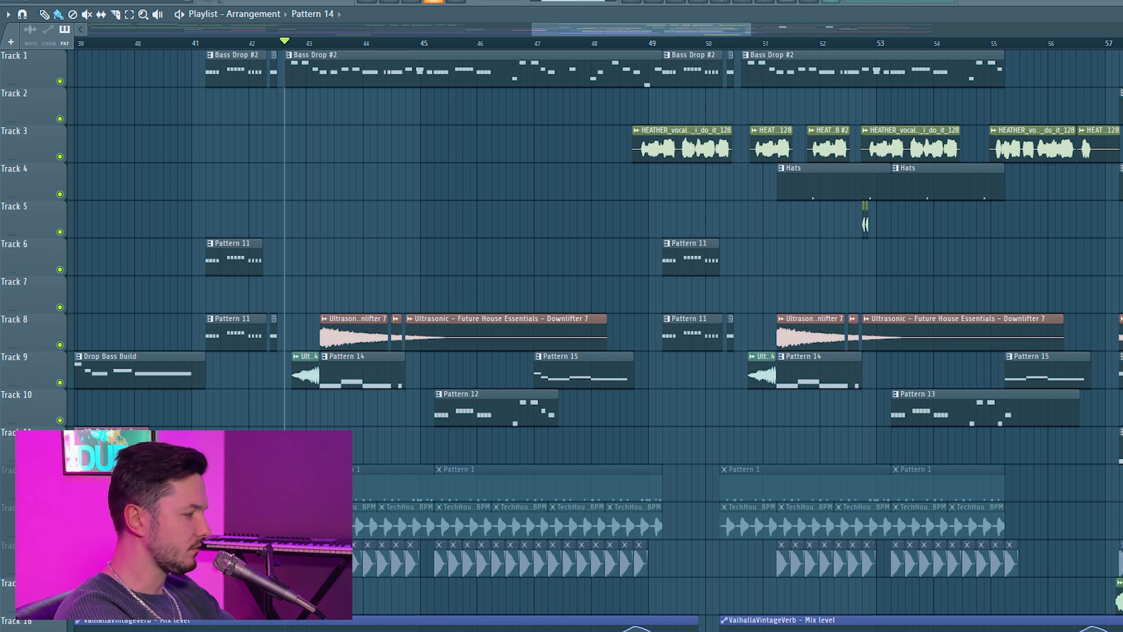
Step: Unmute Tracks 12, 13 and 14 and place the playhead at the start of the second Pattern 1 clip
{"action": "left_click", "coordinate": [60, 496]}
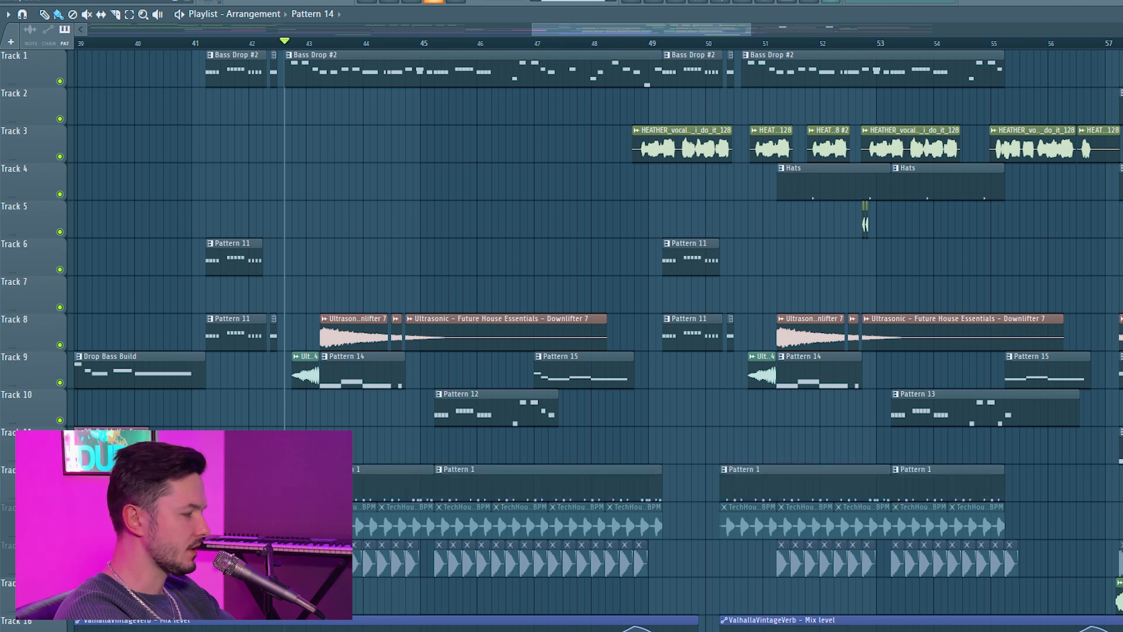
{"action": "left_click", "coordinate": [60, 533]}
{"action": "left_click", "coordinate": [60, 571]}
{"action": "scroll", "coordinate": [553, 463], "scroll_direction": "up", "scroll_amount": 2}
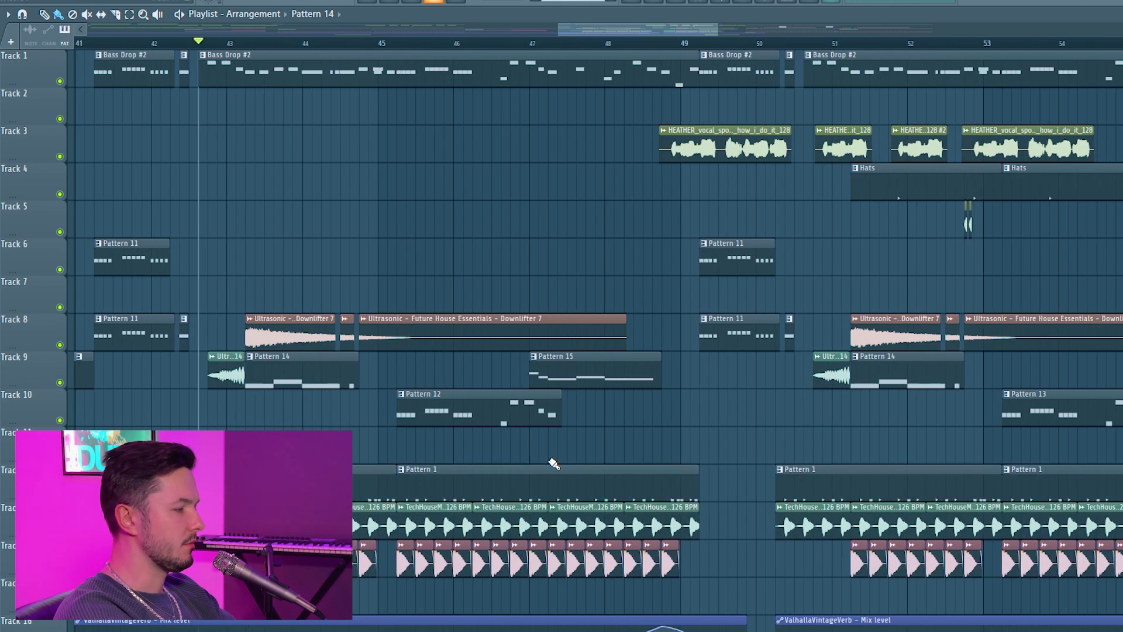
{"action": "scroll", "coordinate": [554, 464], "scroll_direction": "up", "scroll_amount": 3}
{"action": "left_click_drag", "start_coordinate": [554, 464], "coordinate": [750, 416]}
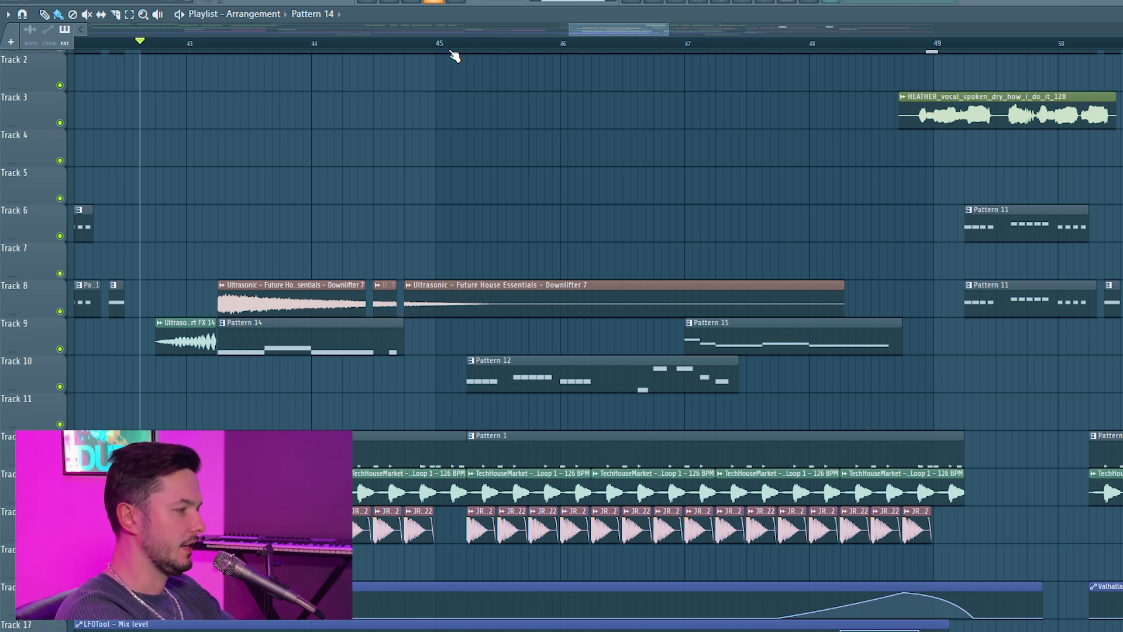
{"action": "left_click_drag", "start_coordinate": [374, 178], "coordinate": [544, 161]}
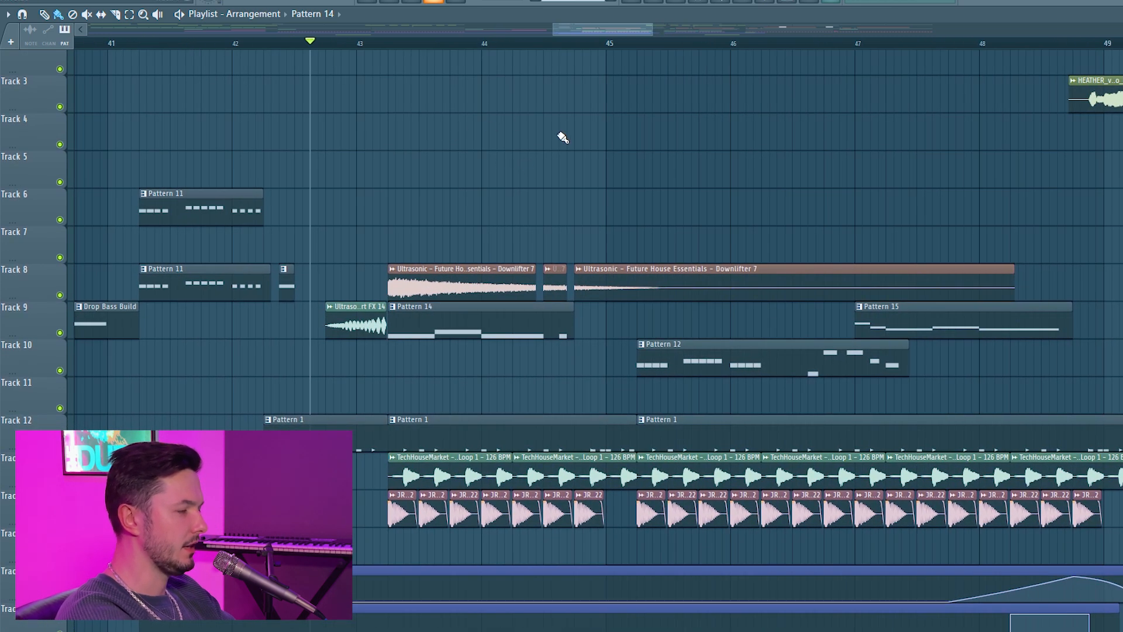
{"action": "left_click_drag", "start_coordinate": [518, 80], "coordinate": [514, 77]}
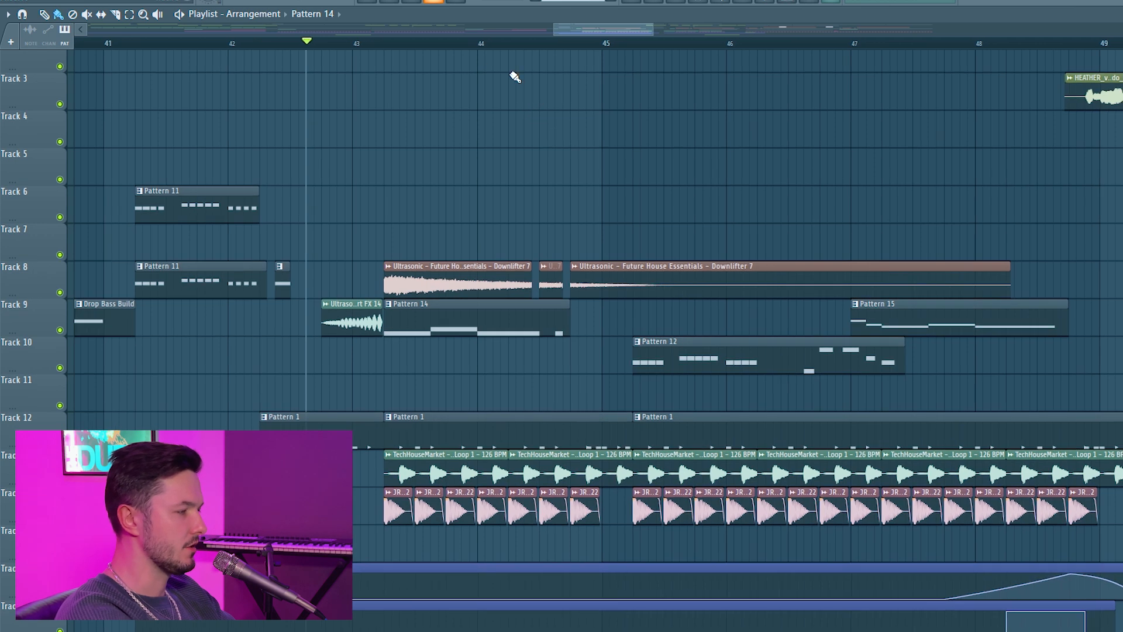
{"action": "left_click", "coordinate": [385, 43]}
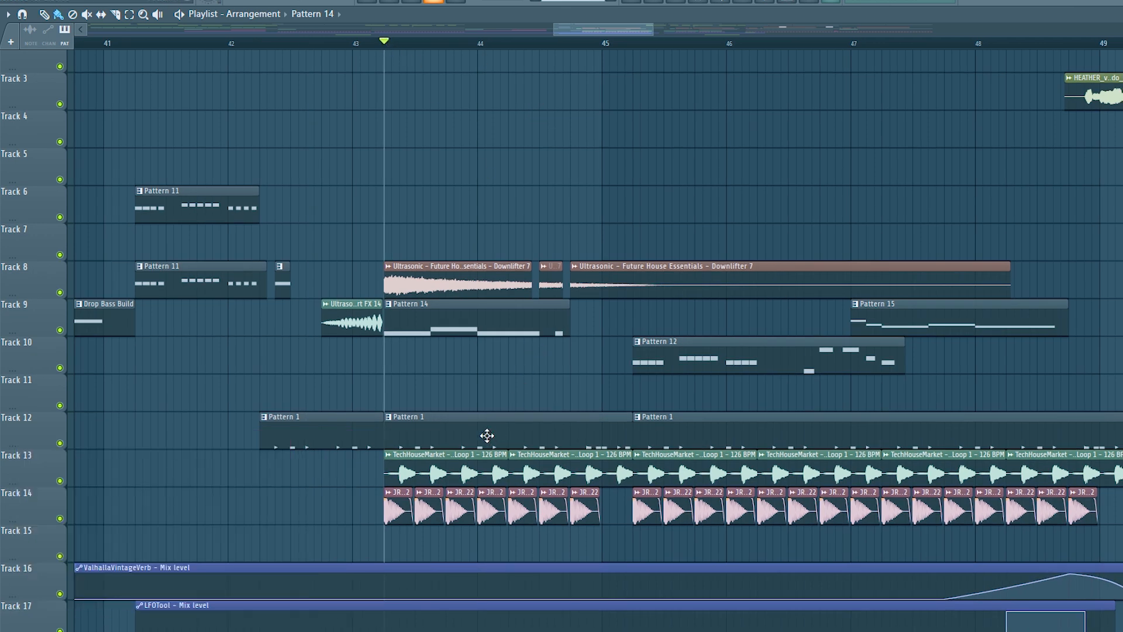
Step: Open Pattern 1 in the channel rack, mute Open Hat 5 and view the Clap 3 sampler settings
{"action": "double_click", "coordinate": [427, 428]}
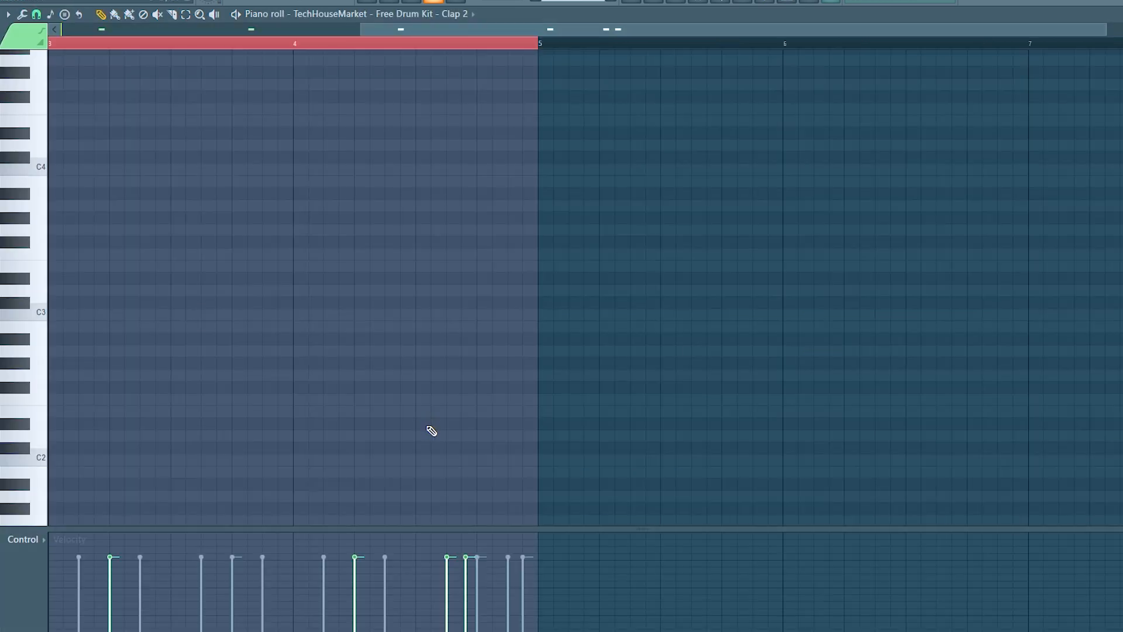
{"action": "key", "text": "l"}
{"action": "left_click", "coordinate": [647, 2]}
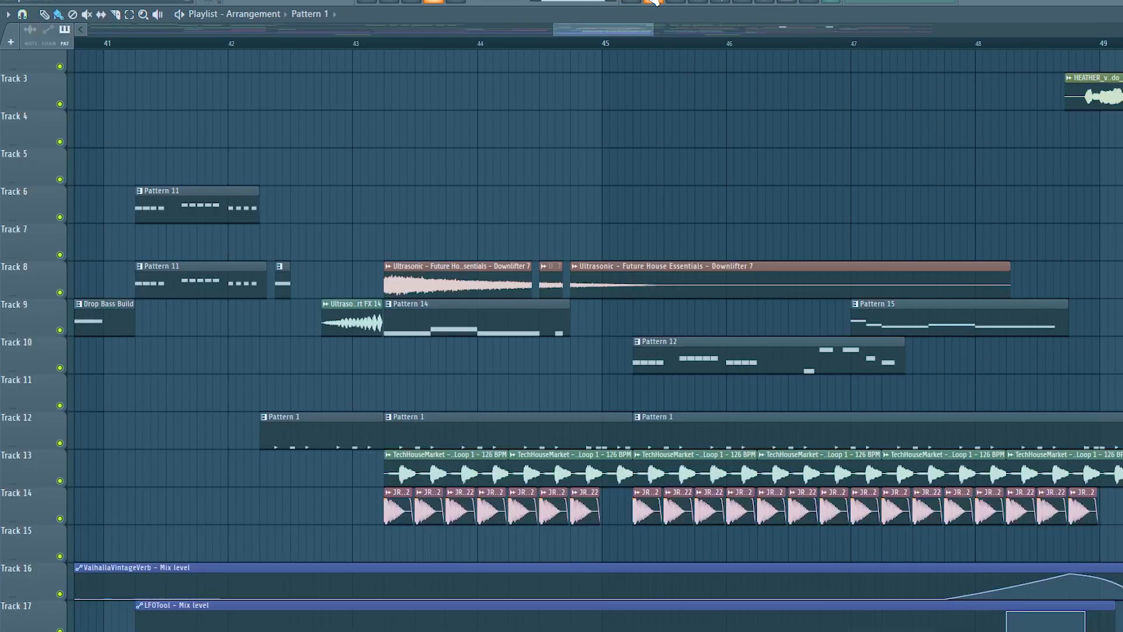
{"action": "left_click", "coordinate": [676, 3]}
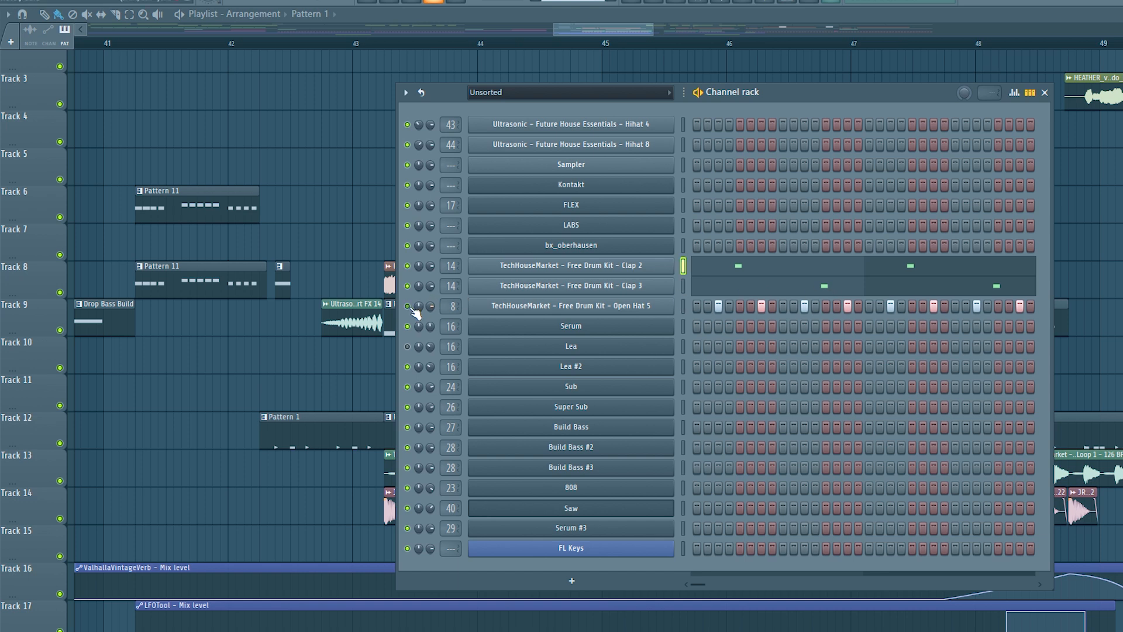
{"action": "key", "text": "space"}
{"action": "left_click", "coordinate": [632, 286]}
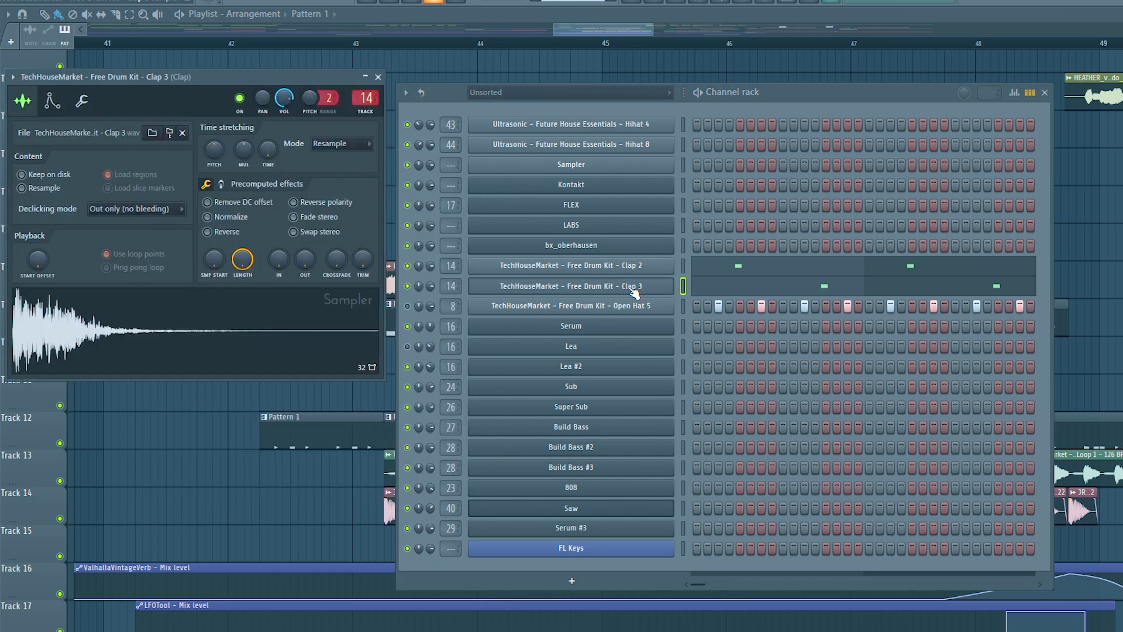
Step: Compare the Clap 2 and Clap 3 sampler settings and close the sampler window
{"action": "left_click", "coordinate": [622, 268]}
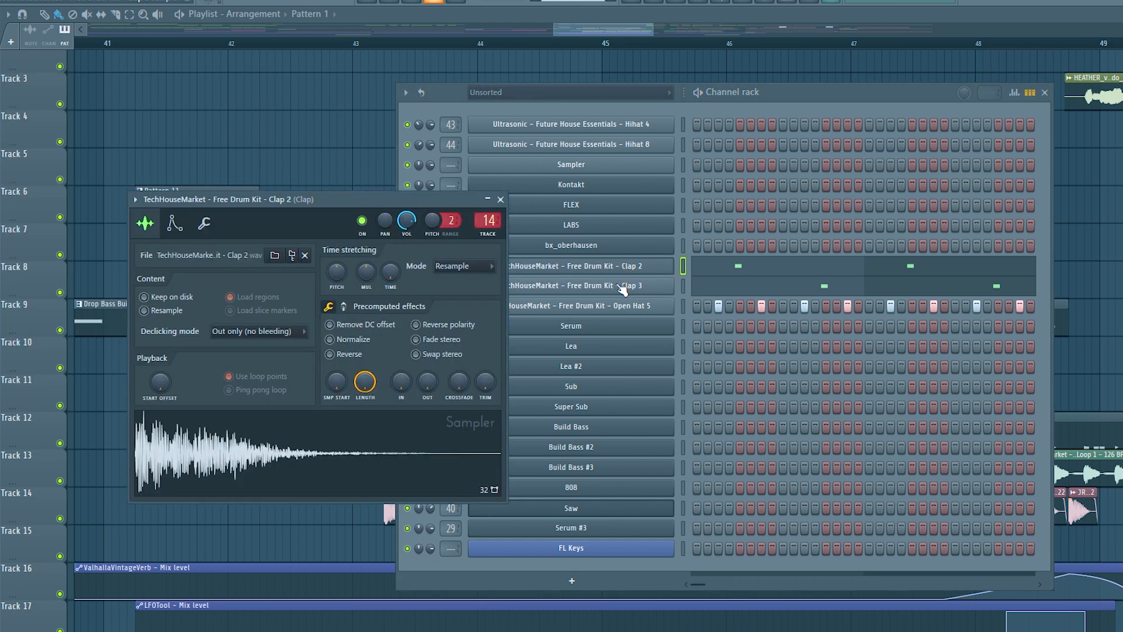
{"action": "left_click", "coordinate": [620, 286]}
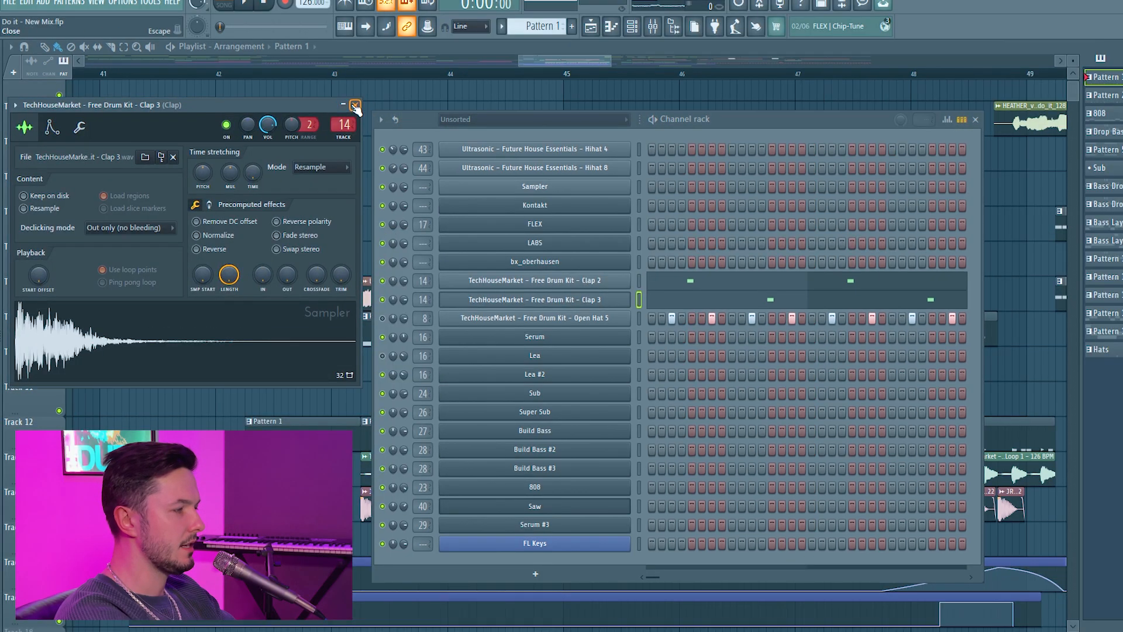
{"action": "left_click", "coordinate": [355, 106]}
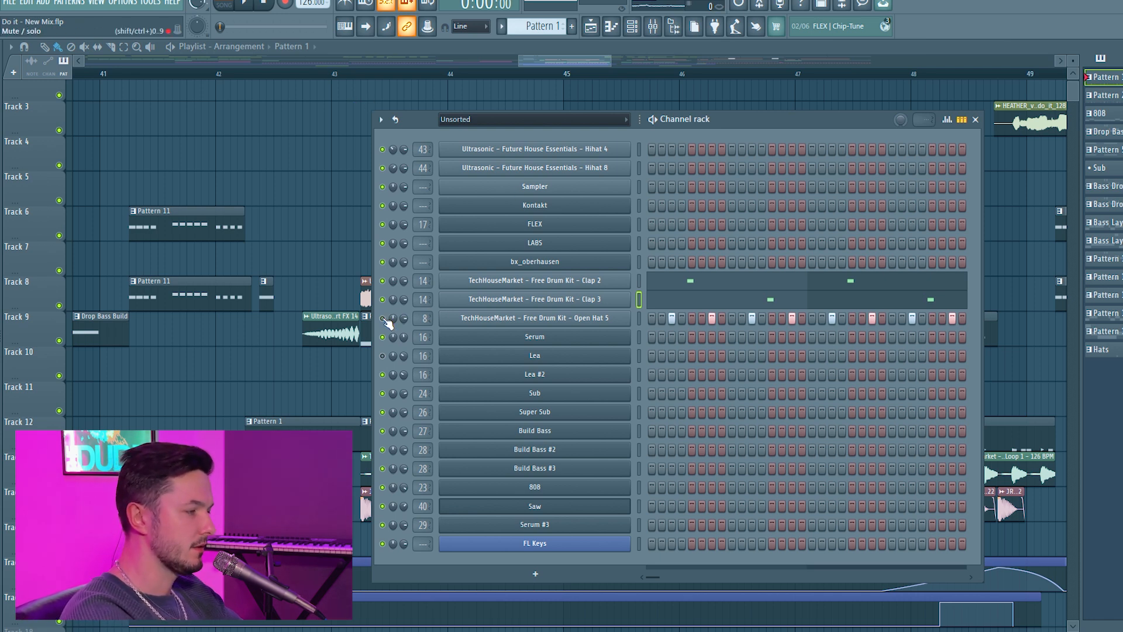
Step: View the Open Hat 5 sampler settings, audition Pattern 1 briefly and close the channel rack
{"action": "left_click", "coordinate": [594, 321]}
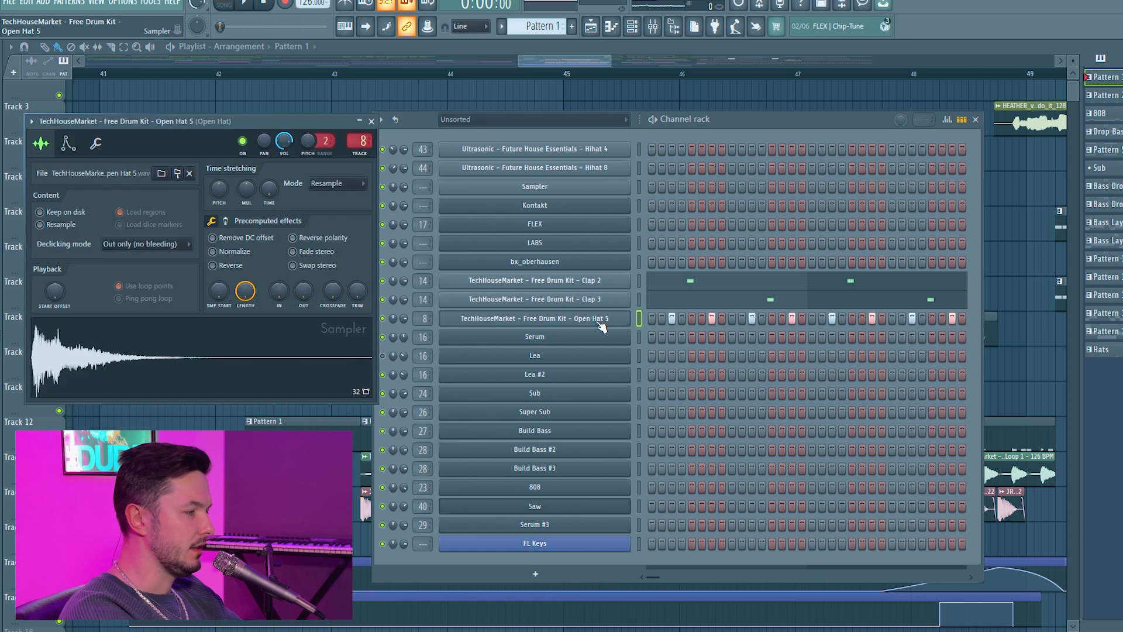
{"action": "left_click", "coordinate": [371, 121]}
{"action": "key", "text": "space"}
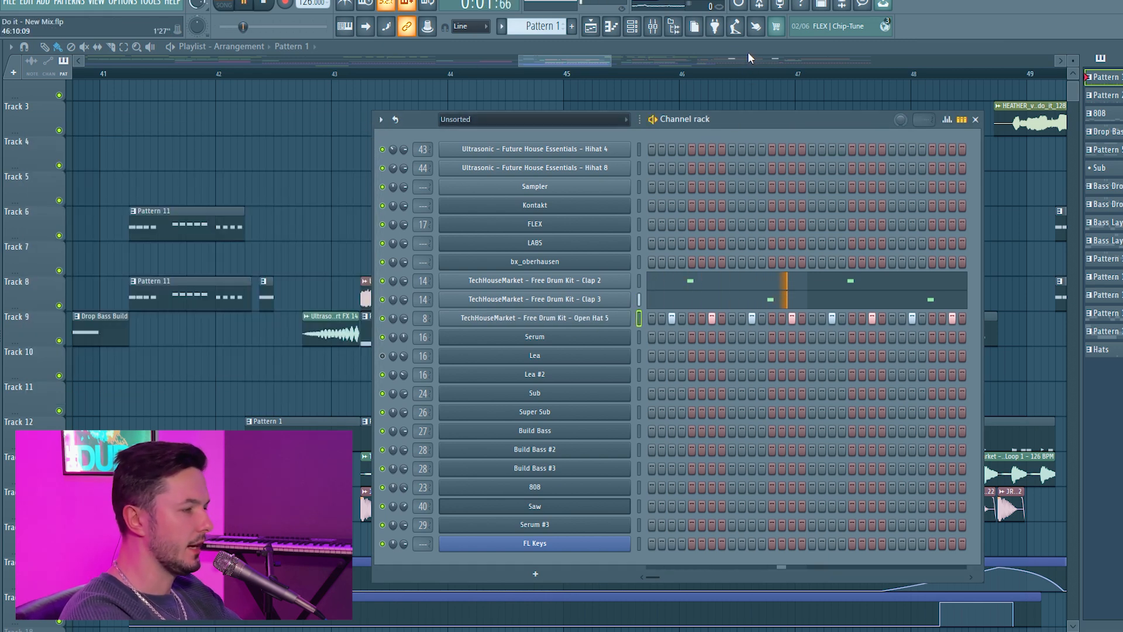
{"action": "key", "text": "F6"}
{"action": "key", "text": "space"}
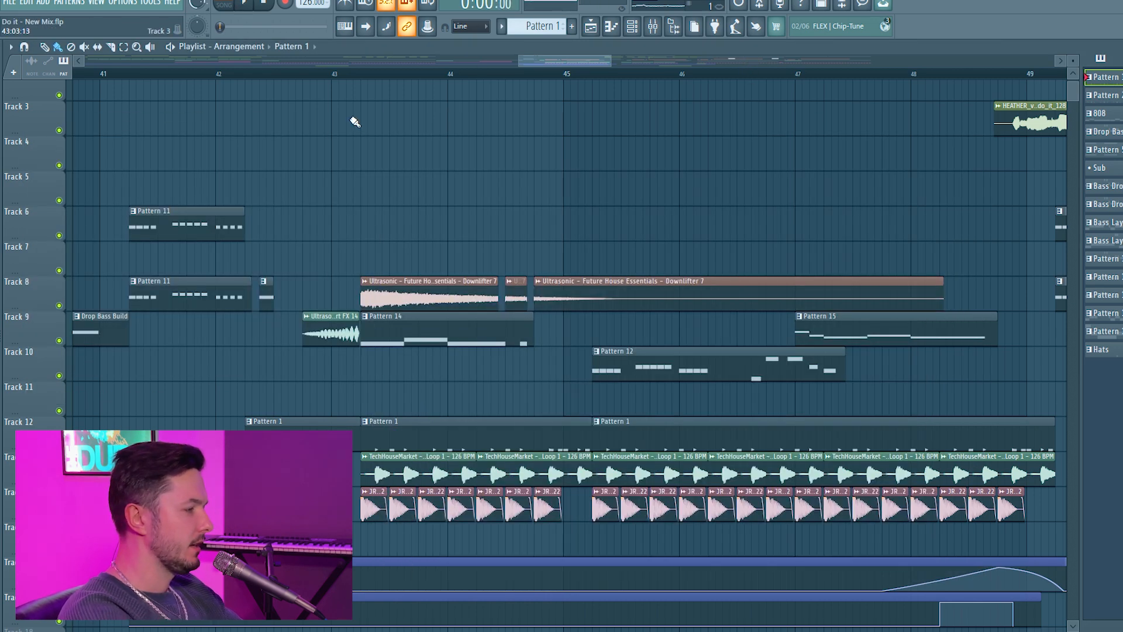
Step: Solo the TechHouseMarket loop on Track 13 and play it together with Track 12 from the second Pattern 1 clip
{"action": "left_click", "coordinate": [354, 75]}
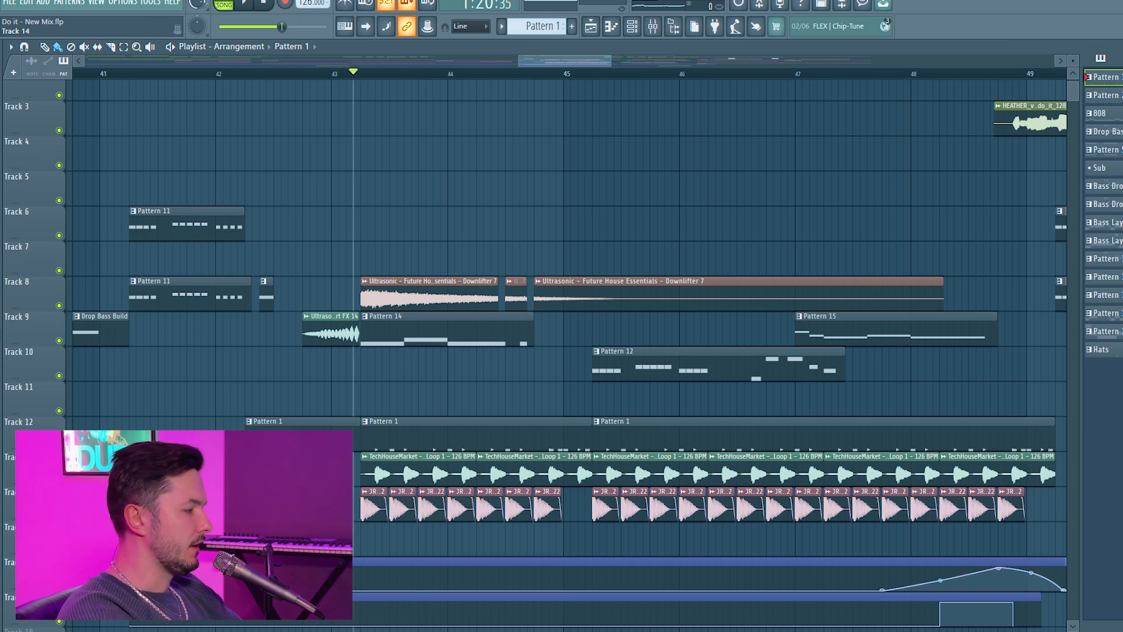
{"action": "right_click", "coordinate": [60, 516]}
{"action": "right_click", "coordinate": [59, 481]}
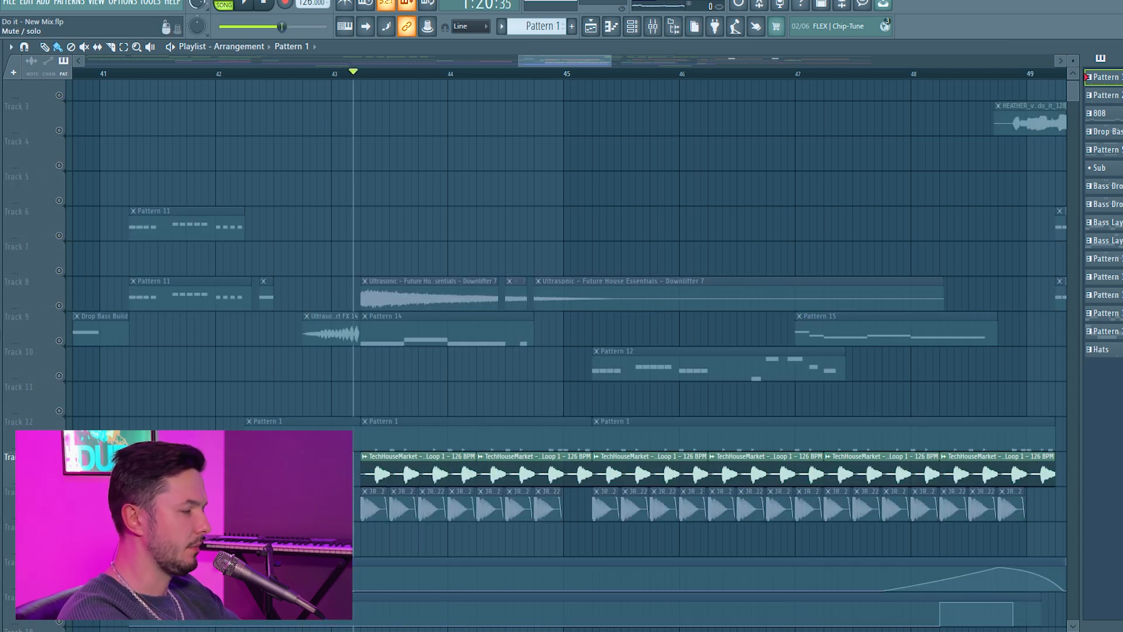
{"action": "key", "text": "space"}
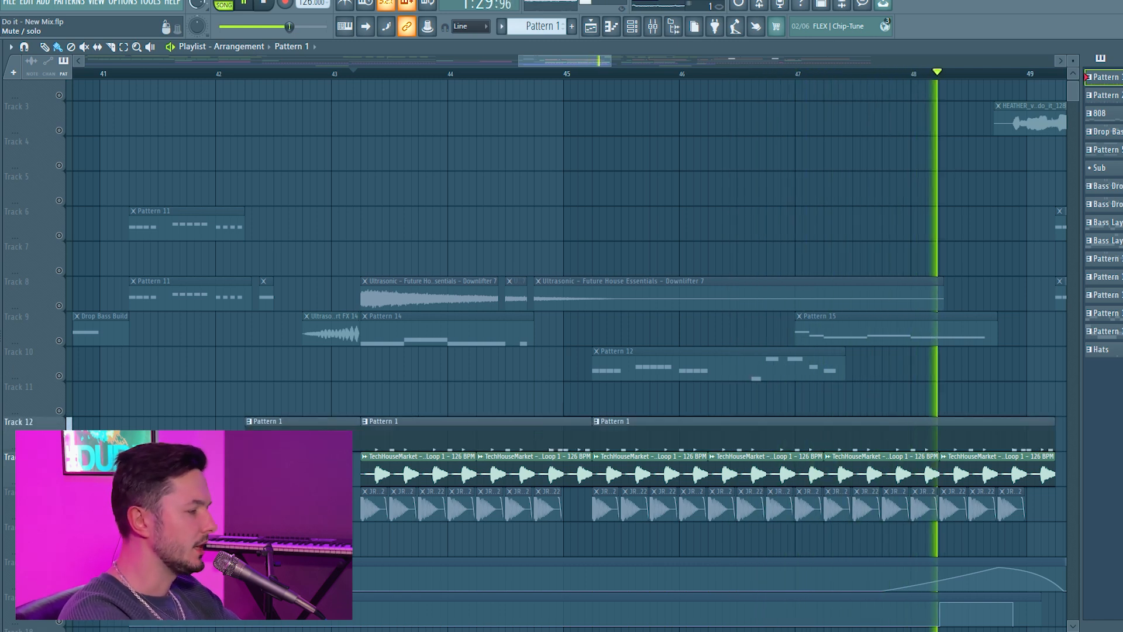
{"action": "key", "text": "space"}
Step: Add the Track 14 kicks to the soloed drums, play all three tracks, stop and end the solo
{"action": "left_click", "coordinate": [59, 516]}
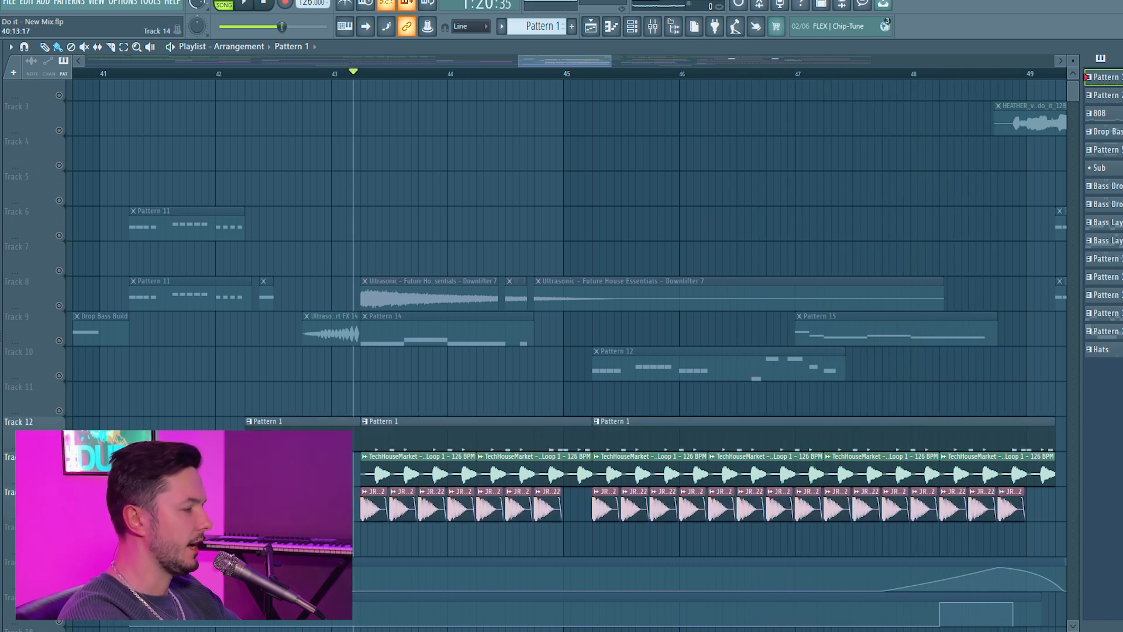
{"action": "key", "text": "space"}
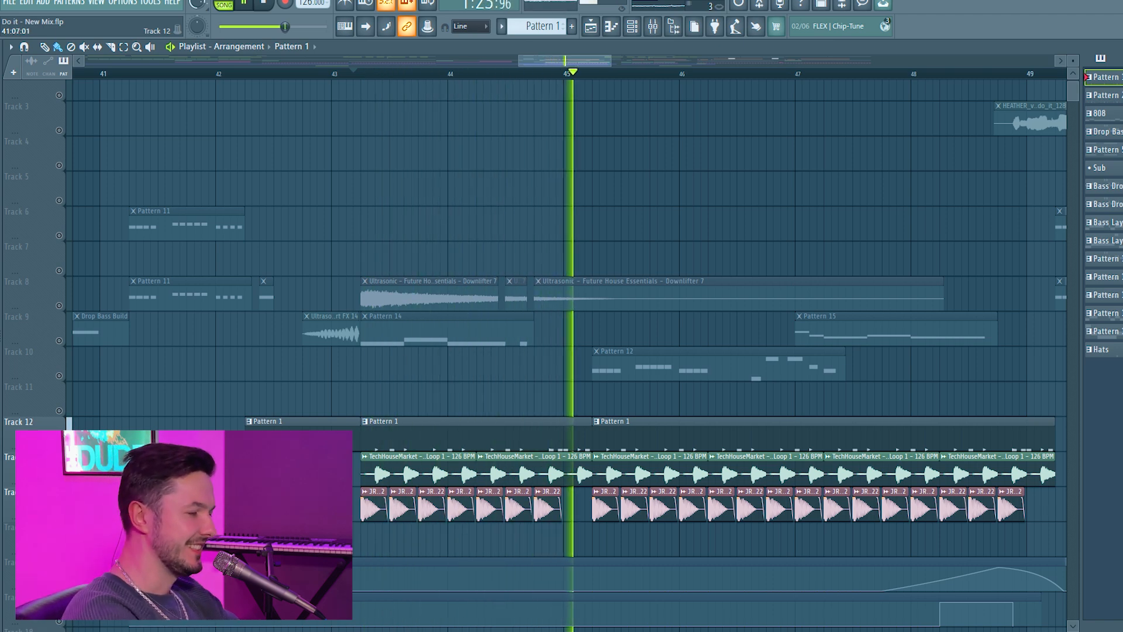
{"action": "scroll", "coordinate": [146, 448], "scroll_direction": "down", "scroll_amount": 5}
{"action": "scroll", "coordinate": [146, 448], "scroll_direction": "up", "scroll_amount": 1}
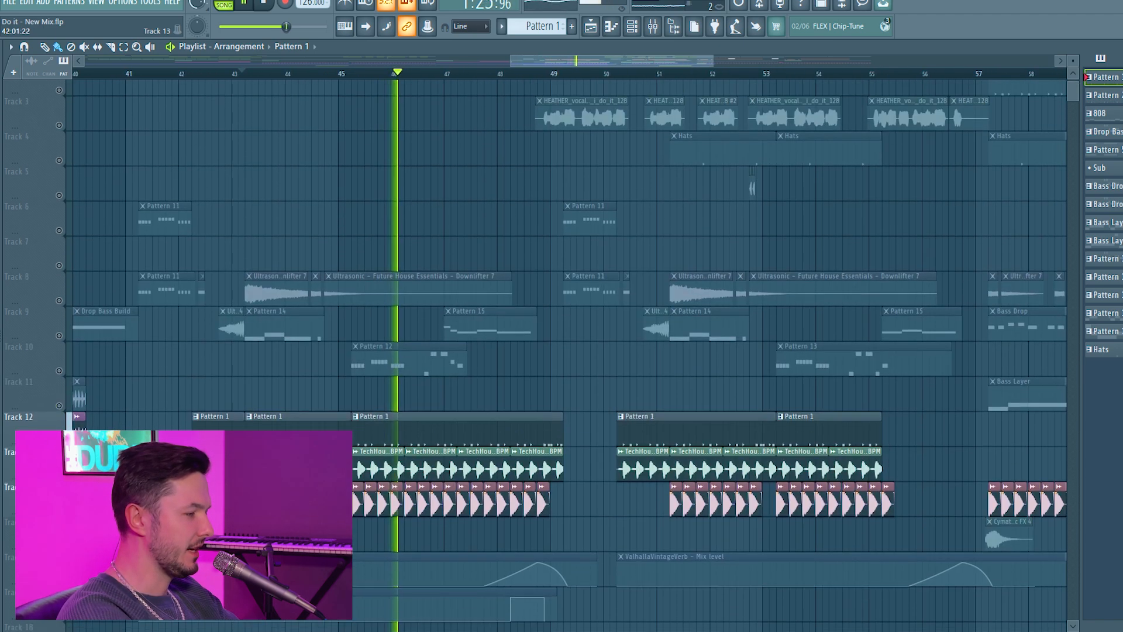
{"action": "scroll", "coordinate": [137, 420], "scroll_direction": "up", "scroll_amount": 1}
{"action": "scroll", "coordinate": [136, 419], "scroll_direction": "down", "scroll_amount": 4}
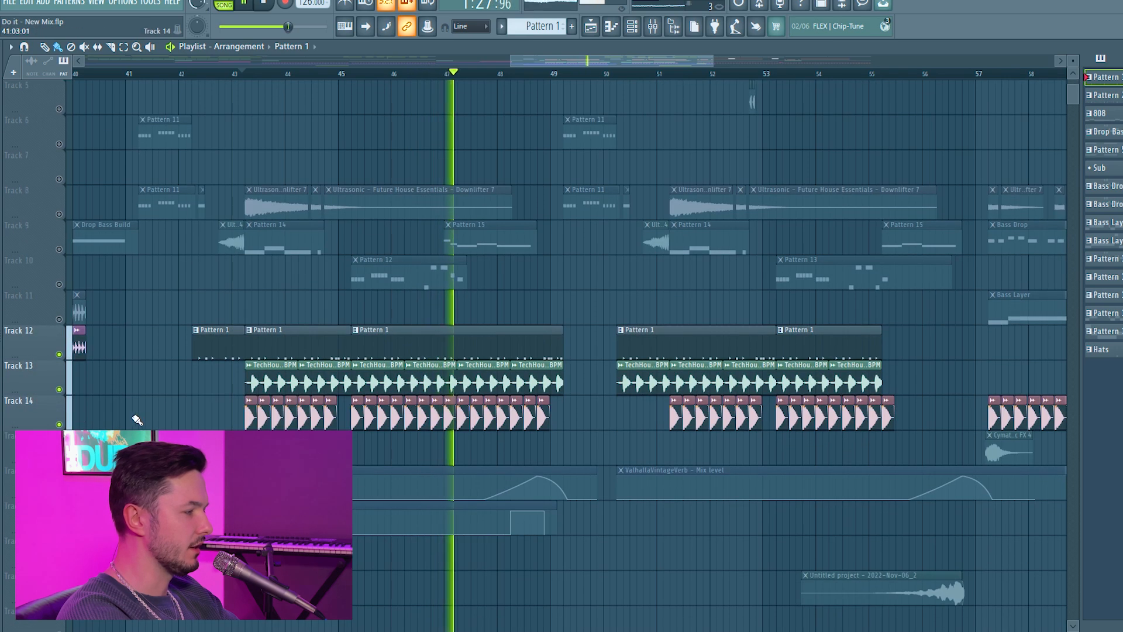
{"action": "key", "text": "space"}
{"action": "right_click", "coordinate": [59, 425]}
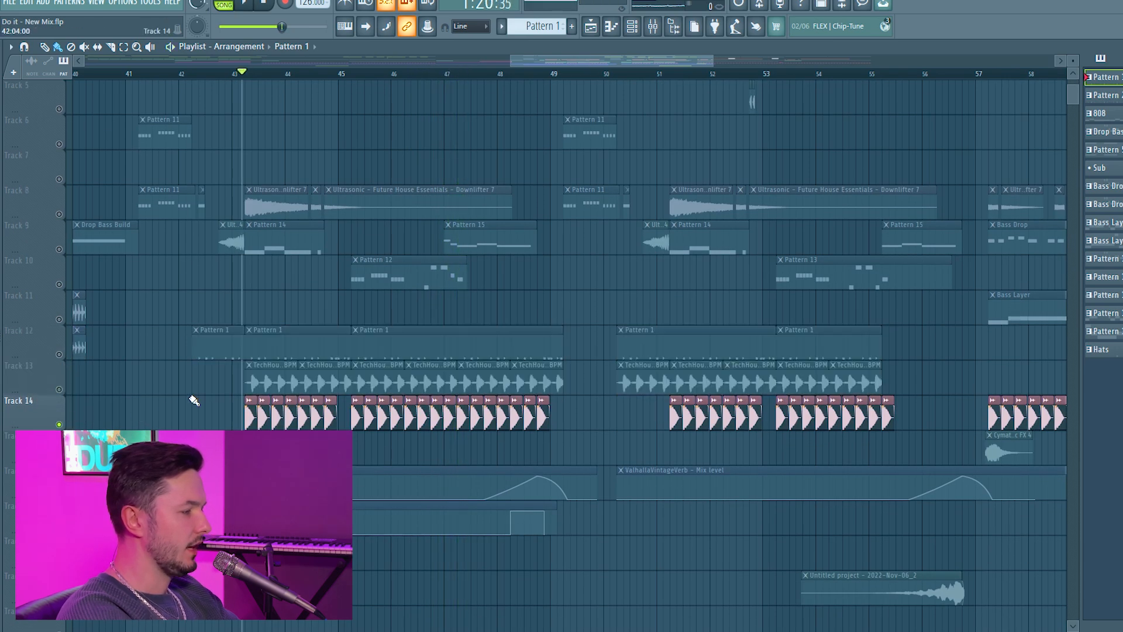
{"action": "right_click", "coordinate": [60, 424]}
Step: Place the playhead just before the first vocal clip on Track 3, ahead of bar 49
{"action": "left_click_drag", "start_coordinate": [524, 312], "coordinate": [454, 341]}
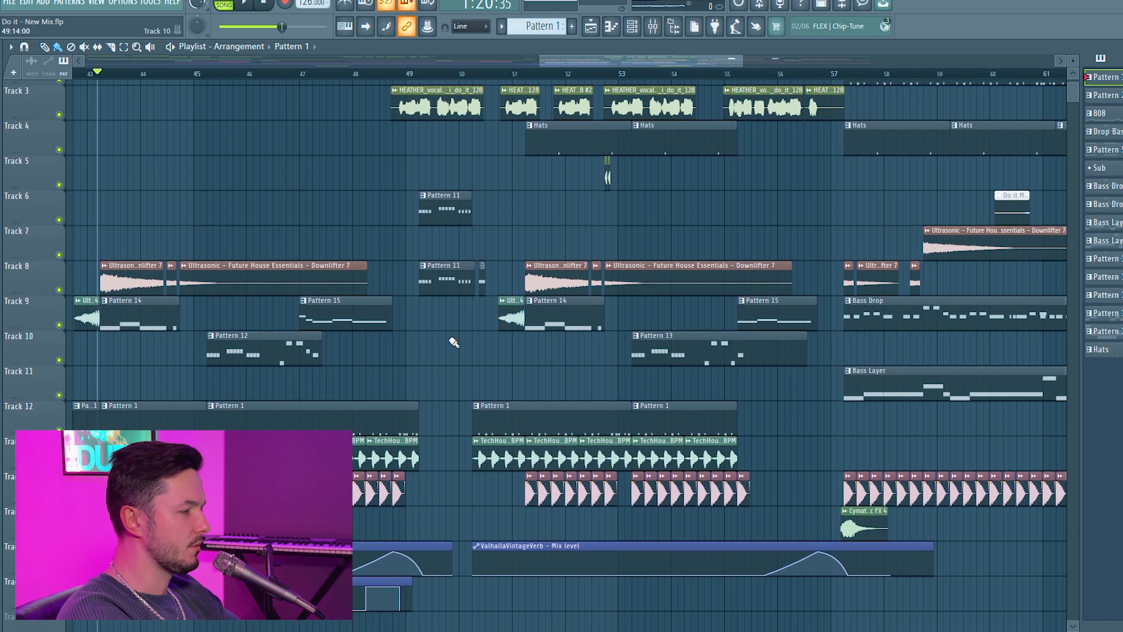
{"action": "key", "text": "space"}
{"action": "key", "text": "space"}
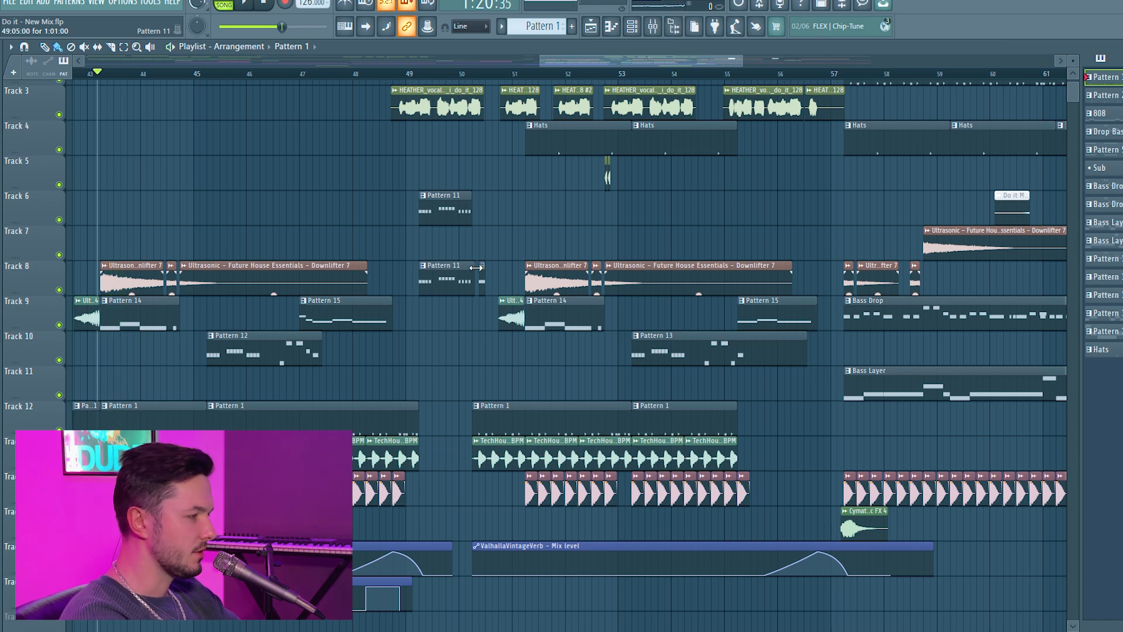
{"action": "scroll", "coordinate": [476, 267], "scroll_direction": "up", "scroll_amount": 2}
{"action": "left_click_drag", "start_coordinate": [711, 263], "coordinate": [630, 258]}
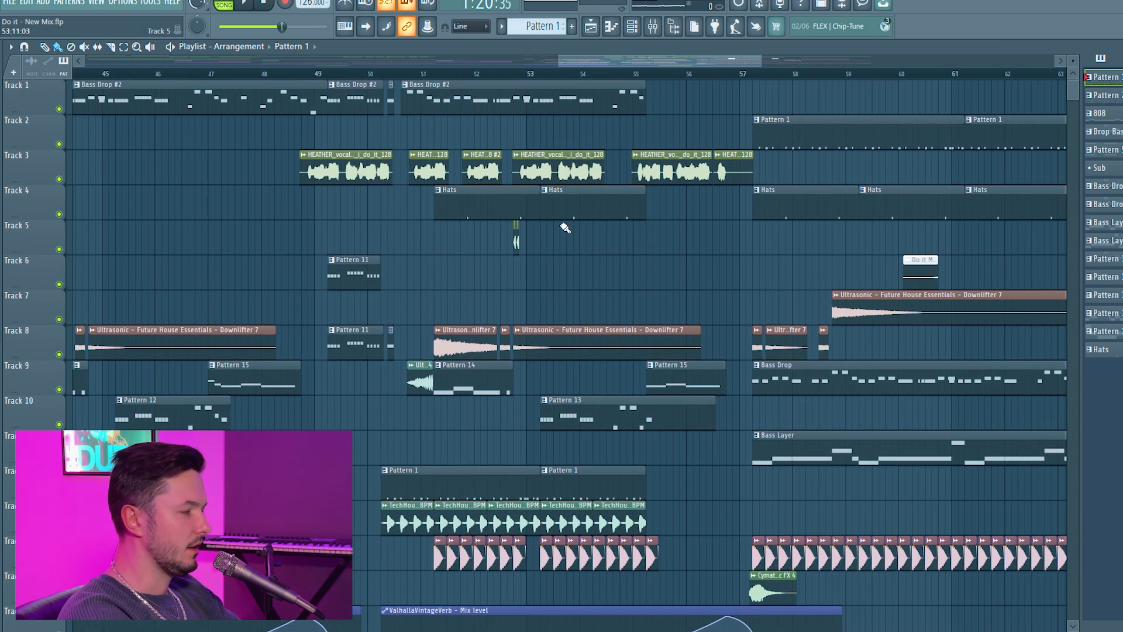
{"action": "left_click", "coordinate": [309, 73]}
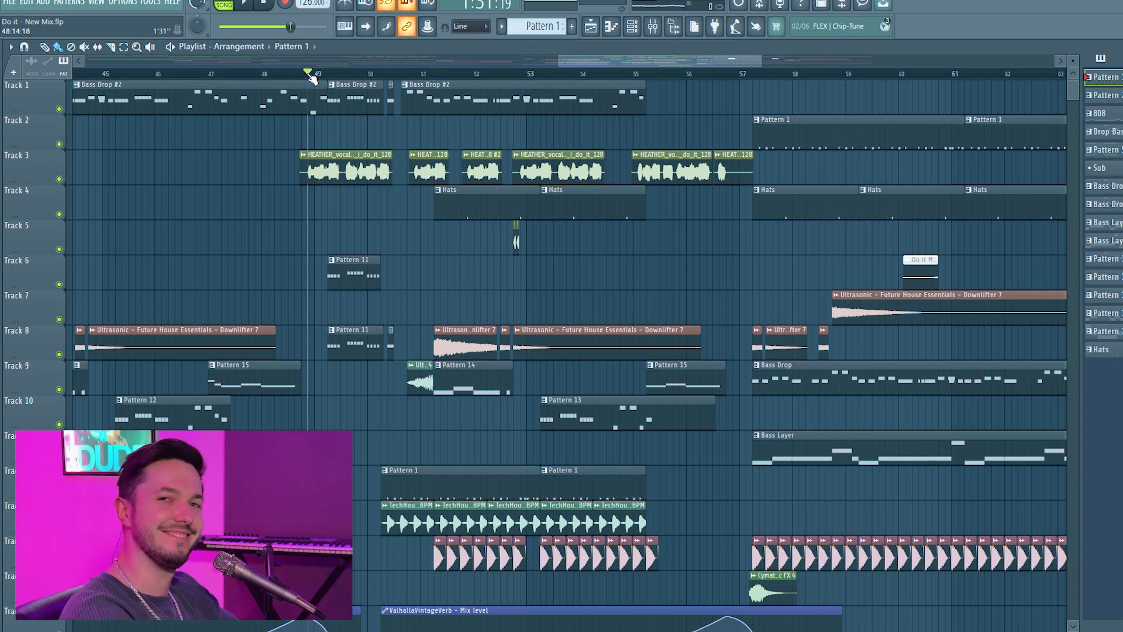
{"action": "left_click", "coordinate": [296, 74]}
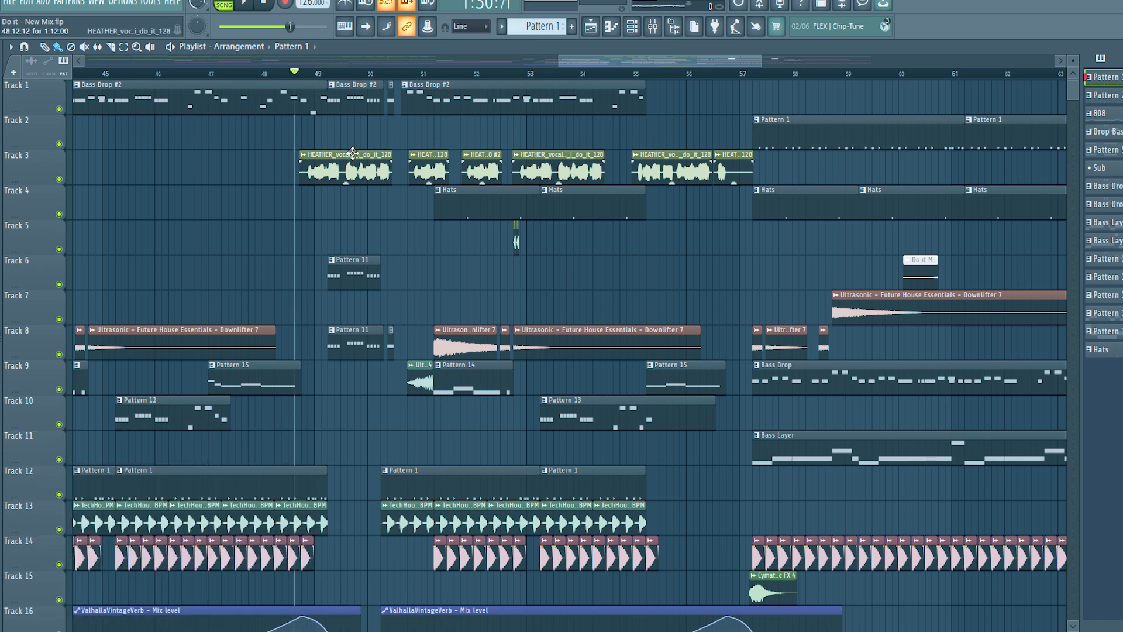
Step: Inspect the sample and miscellaneous channel settings of the first vocal clip on Track 3 and close them
{"action": "double_click", "coordinate": [362, 167]}
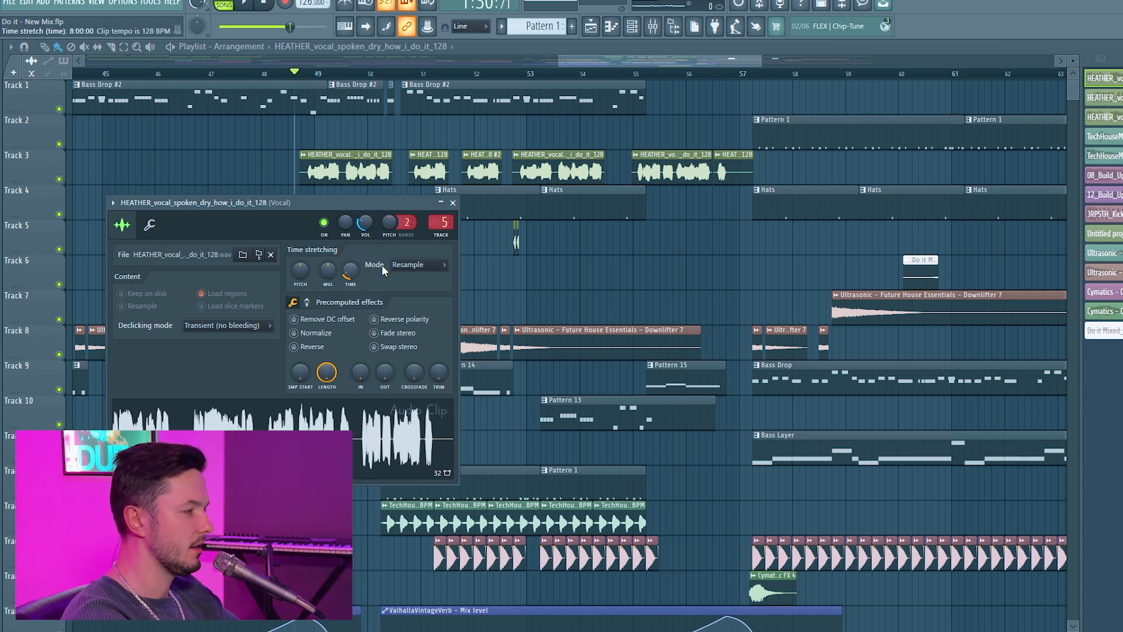
{"action": "left_click", "coordinate": [453, 203]}
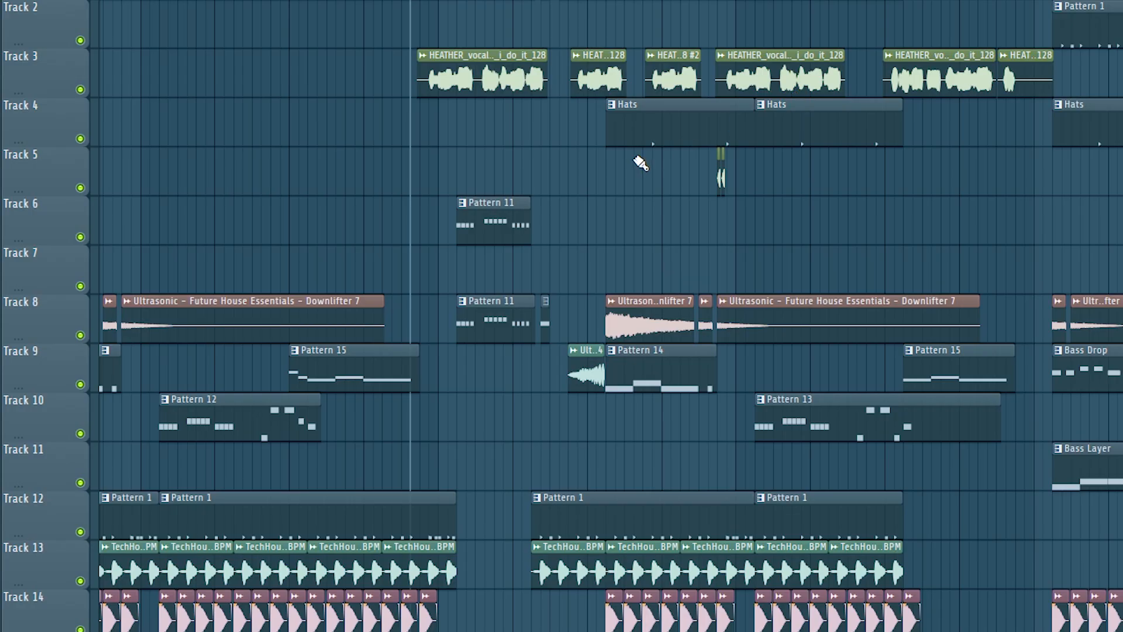
{"action": "double_click", "coordinate": [506, 65]}
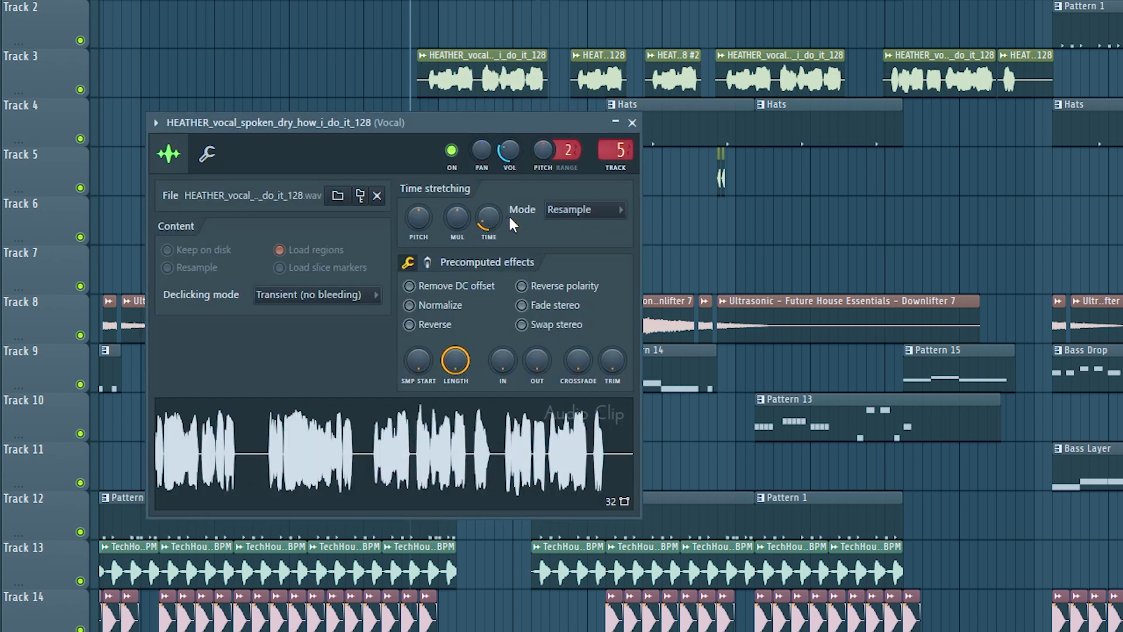
{"action": "left_click", "coordinate": [207, 154]}
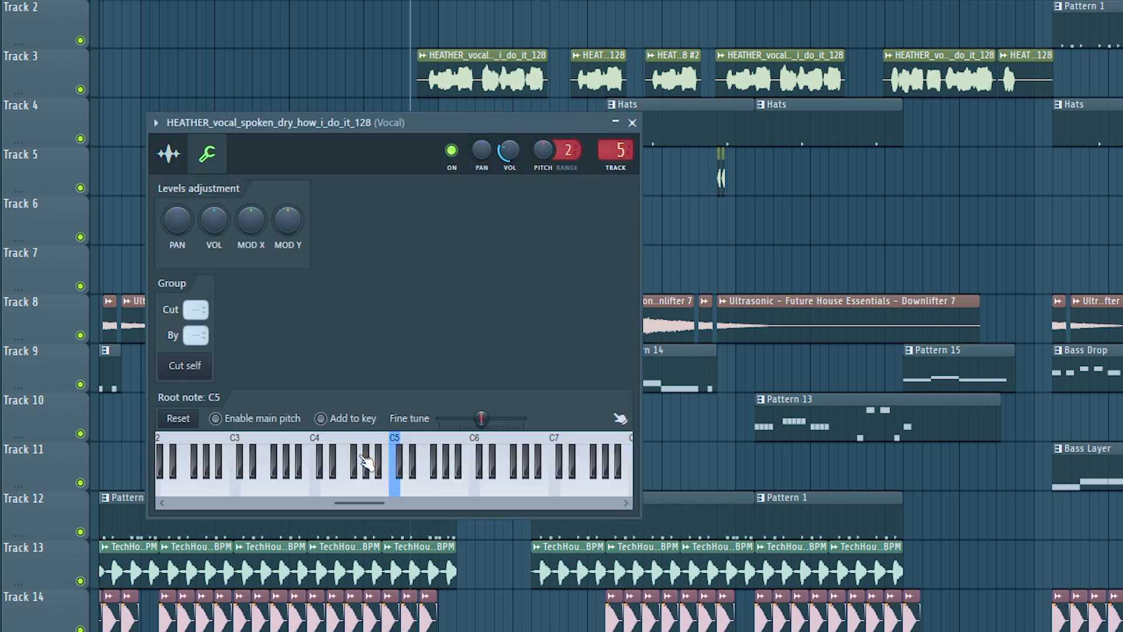
{"action": "left_click", "coordinate": [169, 155]}
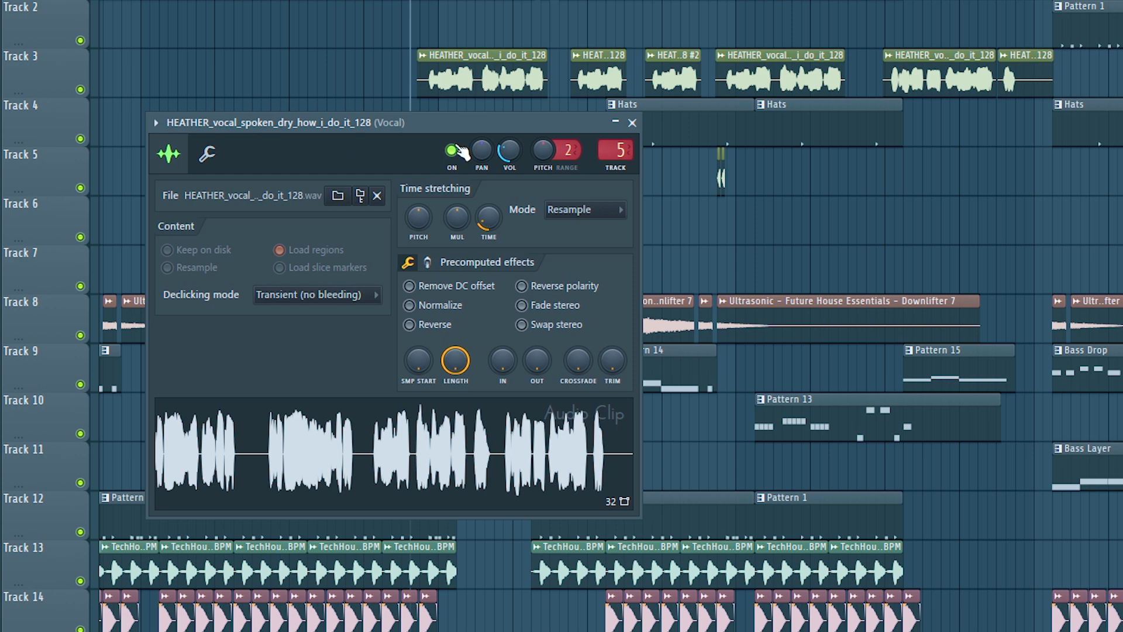
{"action": "left_click", "coordinate": [632, 123]}
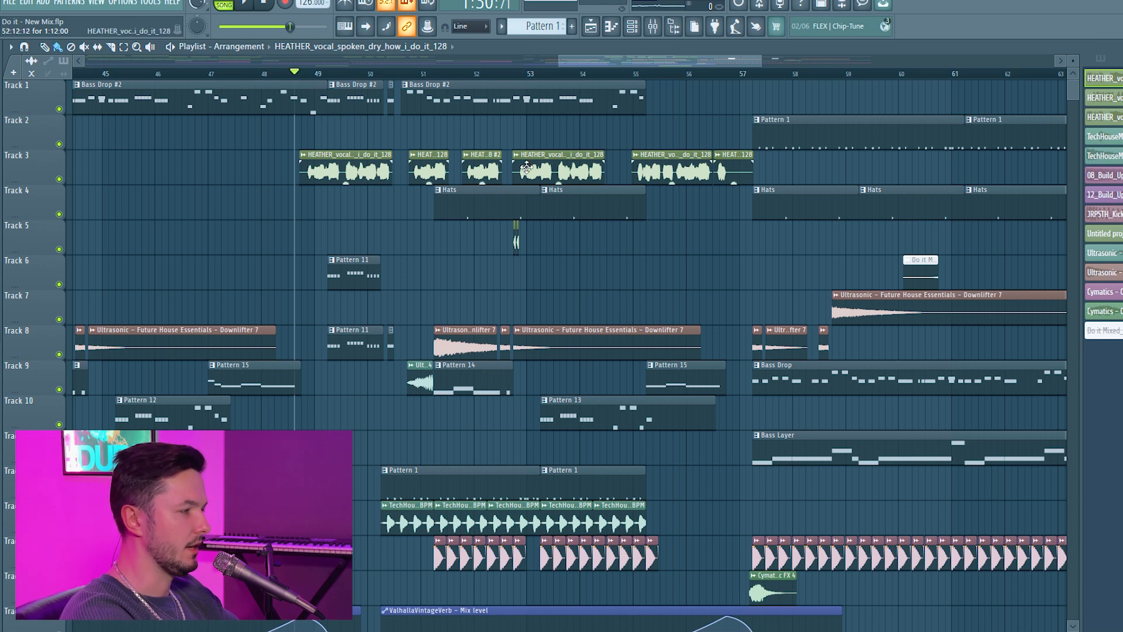
Step: Play the vocal section, raise the volume of Vocal mixer insert 5 to 98% (-0.6 dB) and return to the playlist
{"action": "key", "text": "space"}
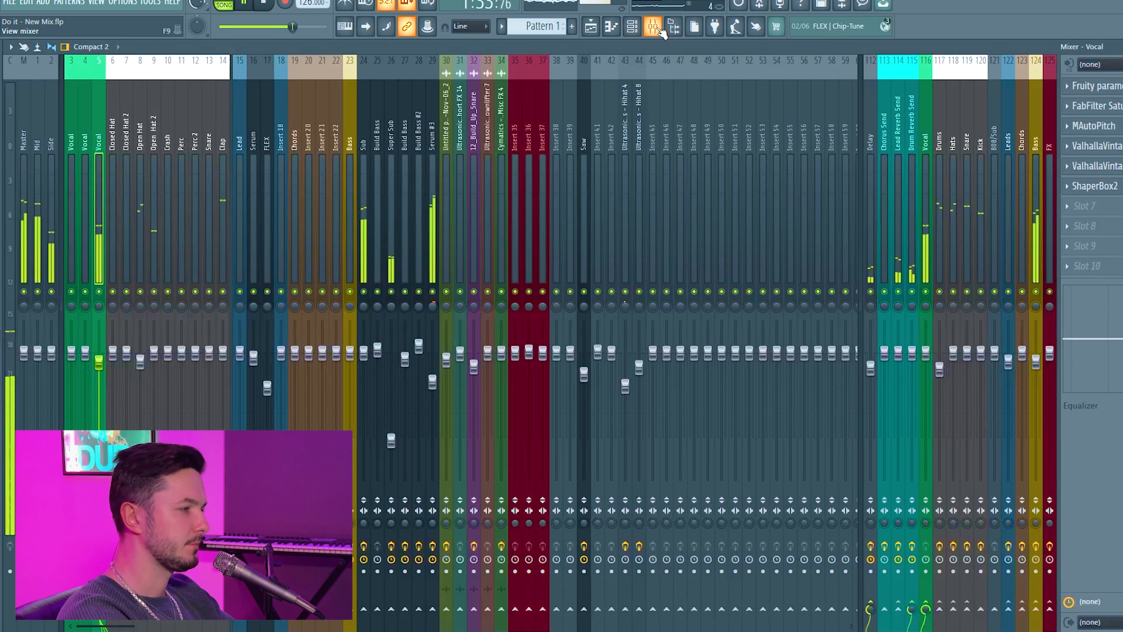
{"action": "left_click", "coordinate": [653, 26]}
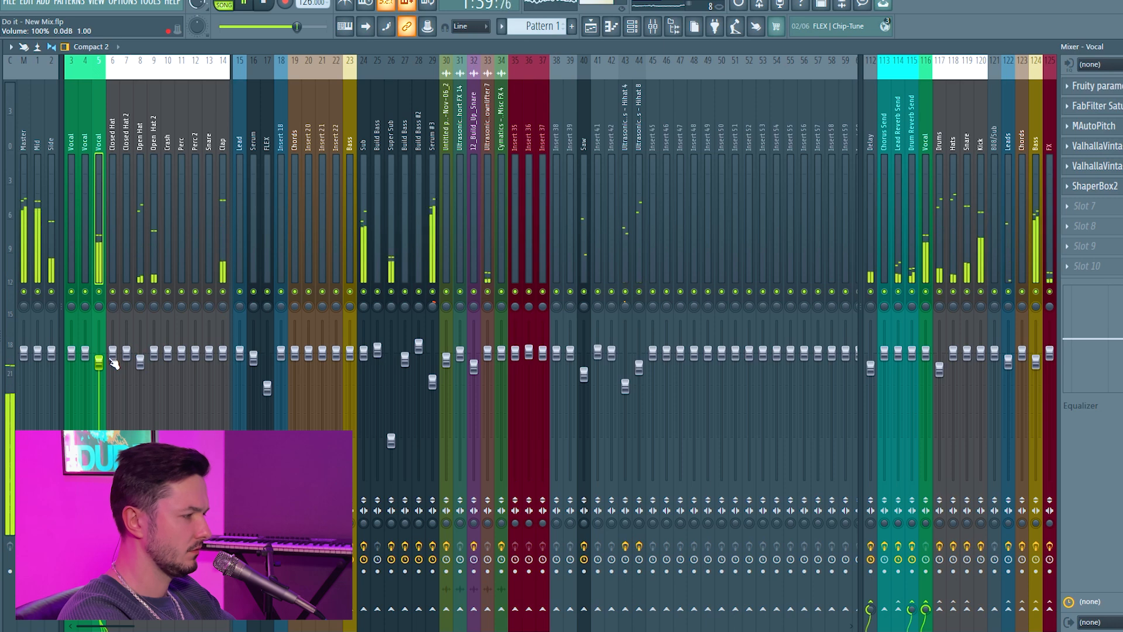
{"action": "left_click_drag", "start_coordinate": [99, 362], "coordinate": [99, 359]}
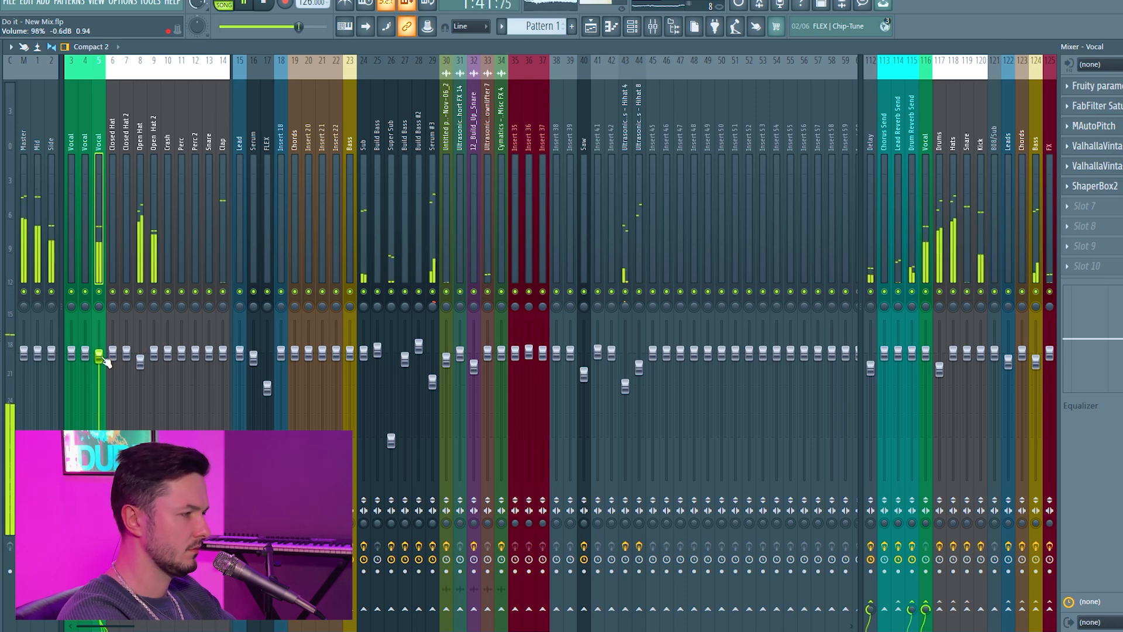
{"action": "left_click", "coordinate": [600, 30]}
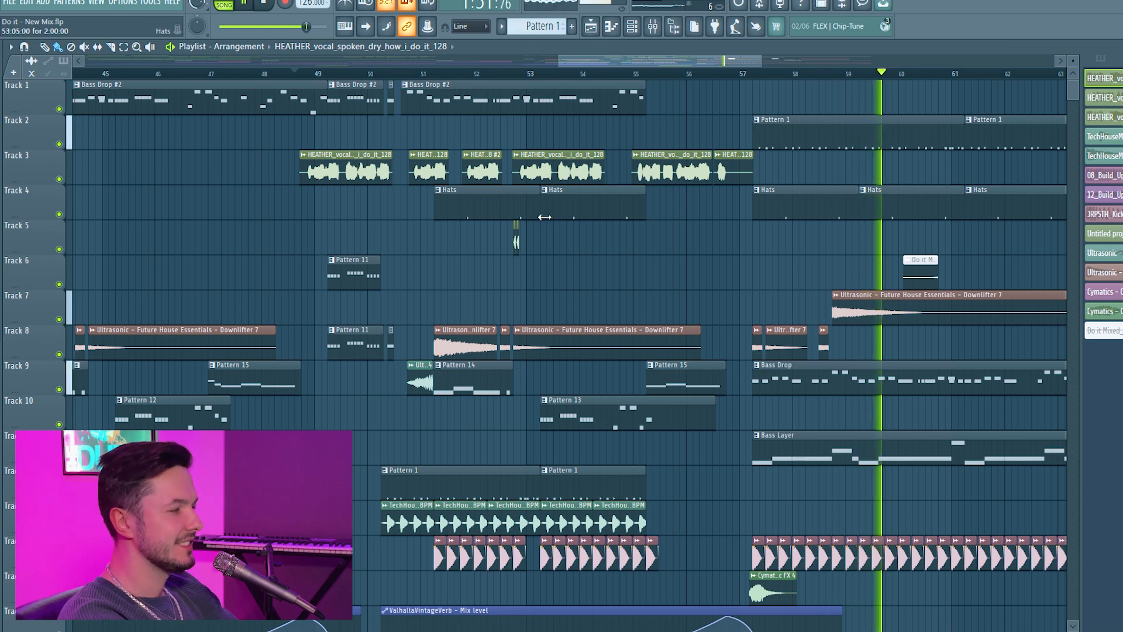
Step: Stop playback, solo the vocals on Track 3 and open the mixer
{"action": "key", "text": "space"}
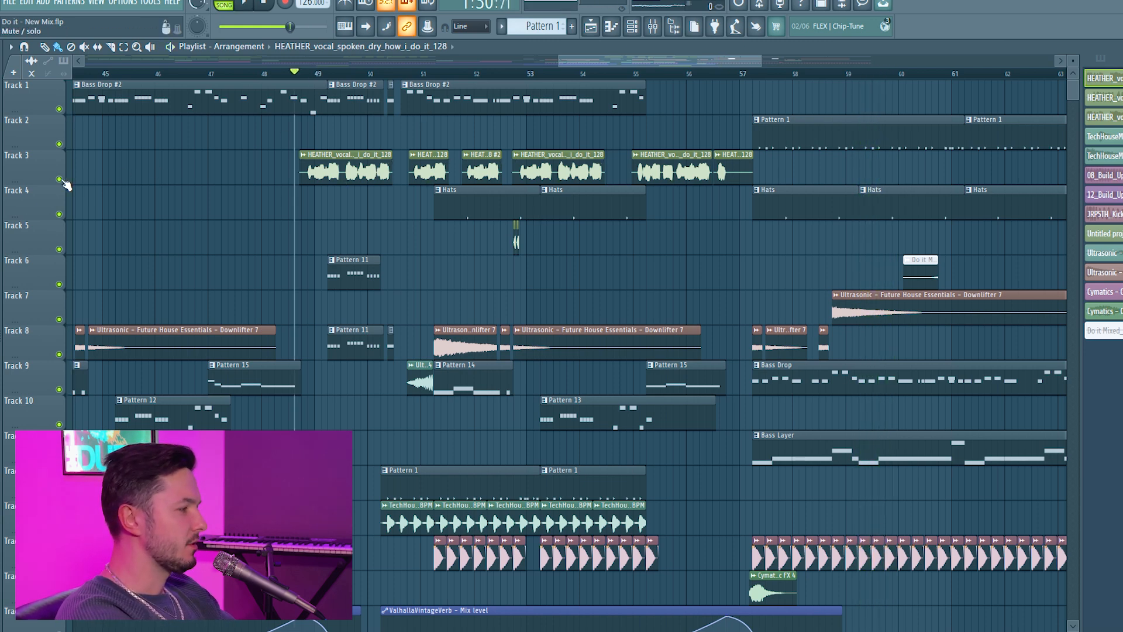
{"action": "right_click", "coordinate": [61, 180]}
{"action": "left_click", "coordinate": [653, 26]}
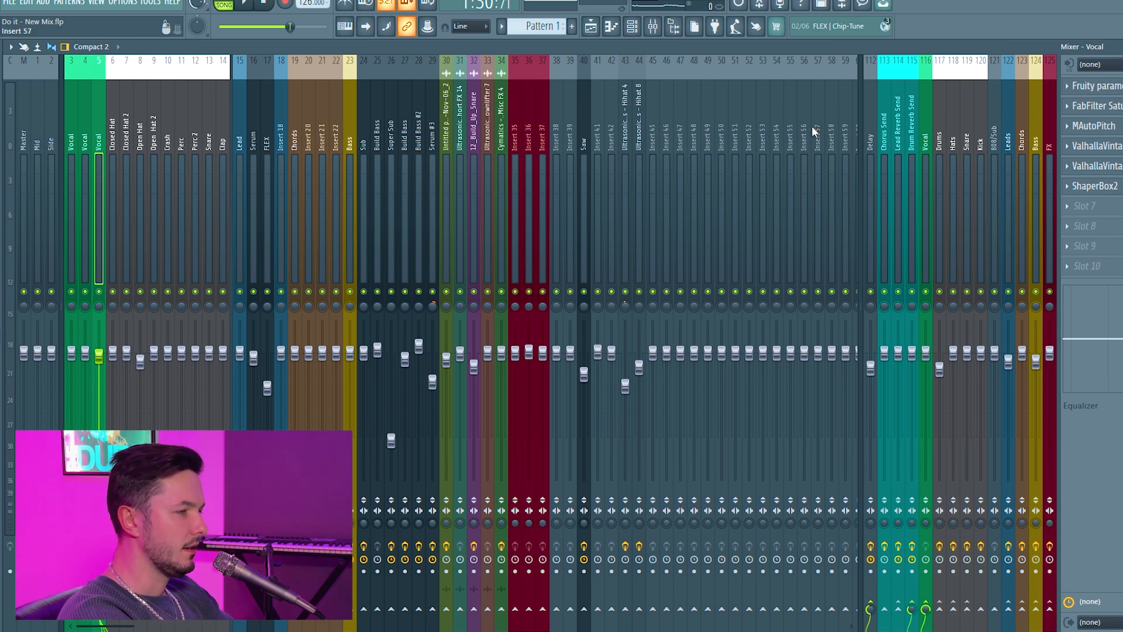
Step: Check the effect chains of the vocal bus and the reverb, chorus and delay sends, and play the soloed vocal with insert 5 selected
{"action": "left_click", "coordinate": [924, 130]}
{"action": "left_click", "coordinate": [914, 133]}
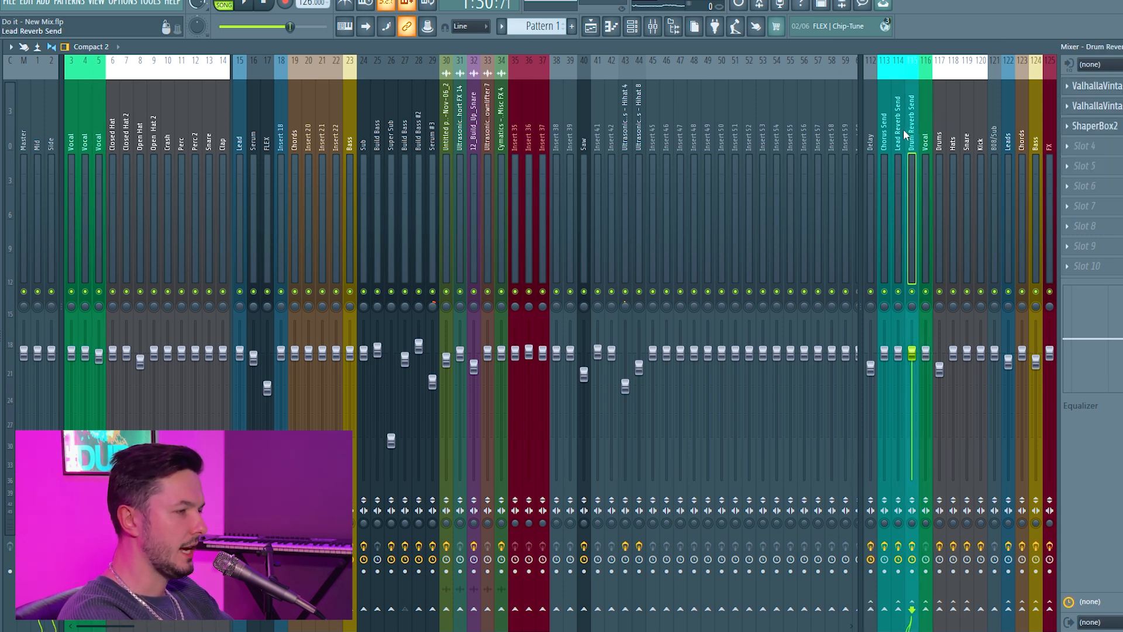
{"action": "left_click", "coordinate": [901, 136]}
{"action": "left_click", "coordinate": [884, 135]}
{"action": "left_click", "coordinate": [871, 140]}
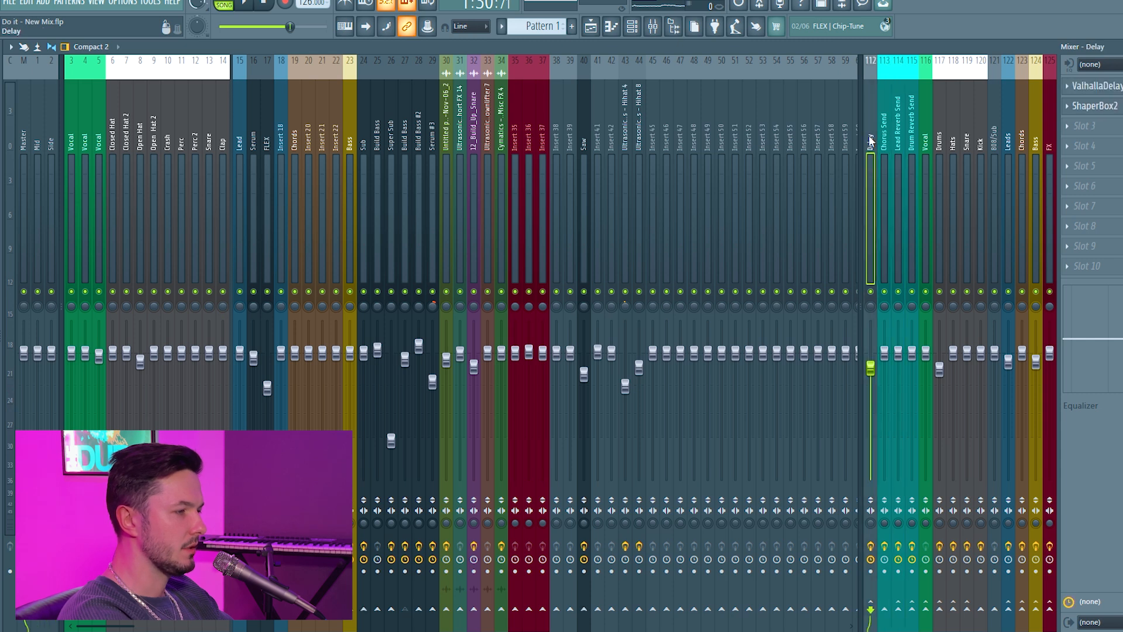
{"action": "left_click", "coordinate": [100, 142]}
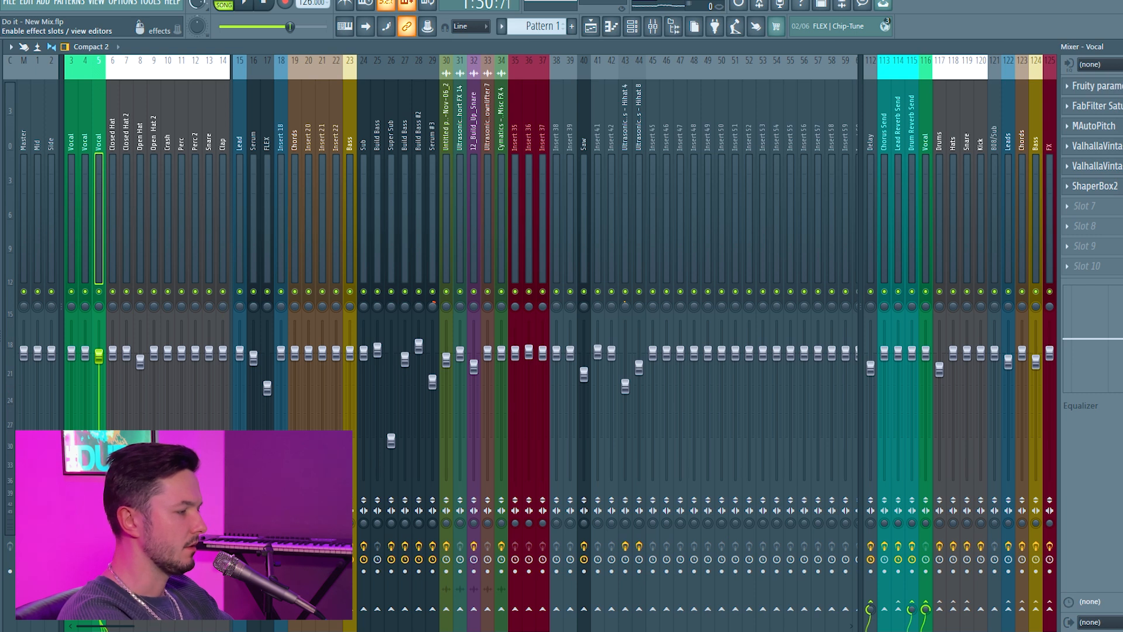
{"action": "key", "text": "space"}
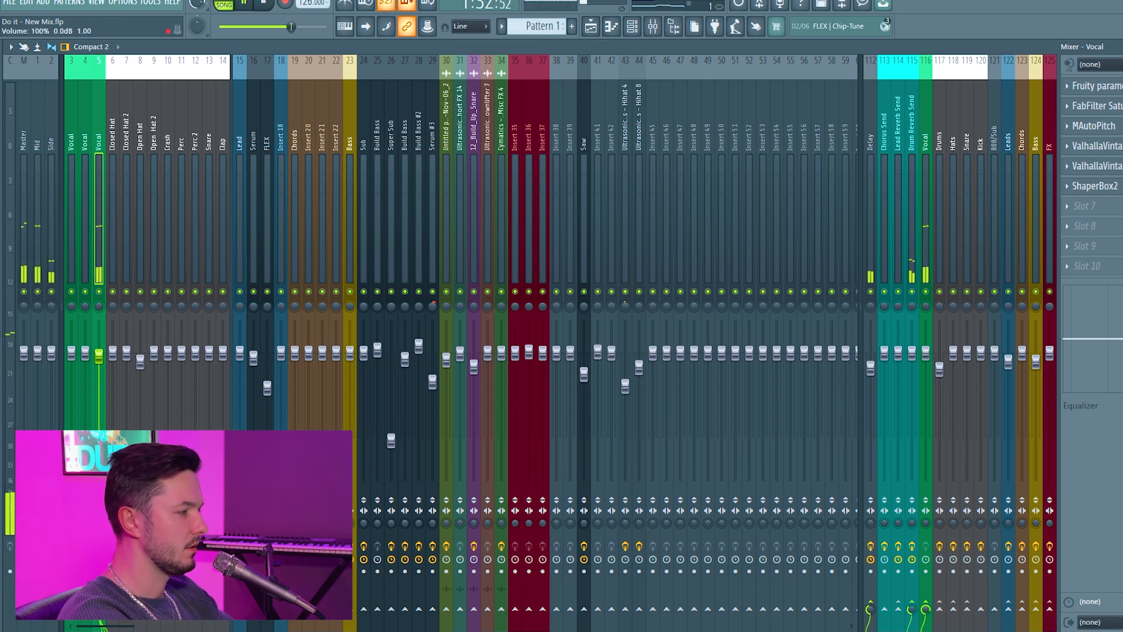
Step: Mute the Delay, Chorus Send, Lead Reverb Send and Drum Reverb Send inserts and play the soloed vocal without them
{"action": "key", "text": "space"}
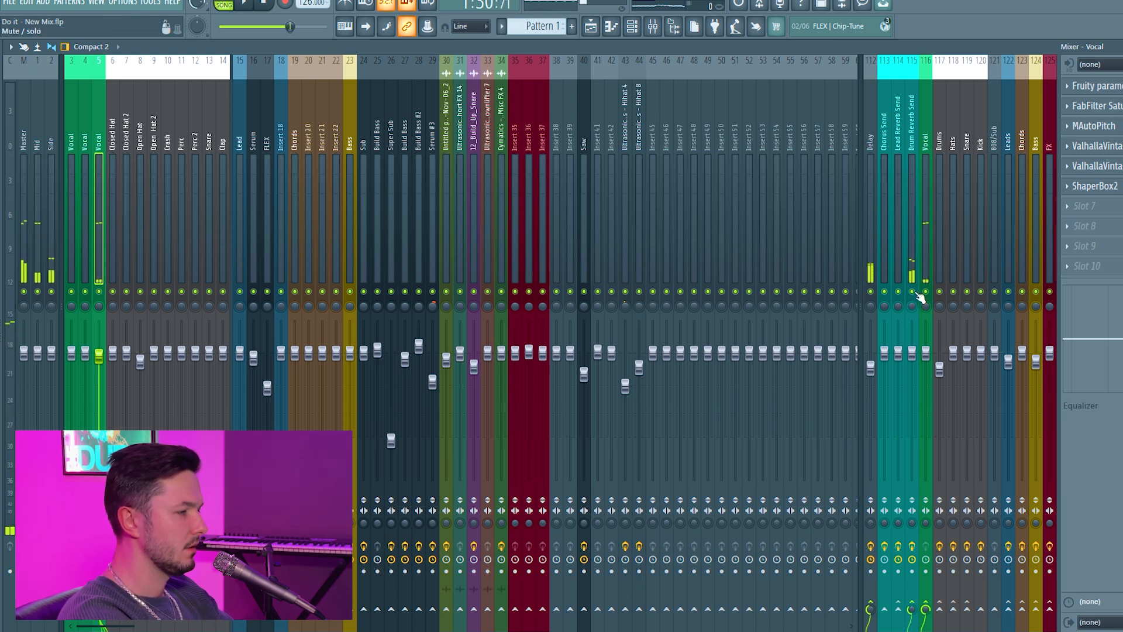
{"action": "left_click", "coordinate": [898, 292]}
{"action": "left_click", "coordinate": [884, 292]}
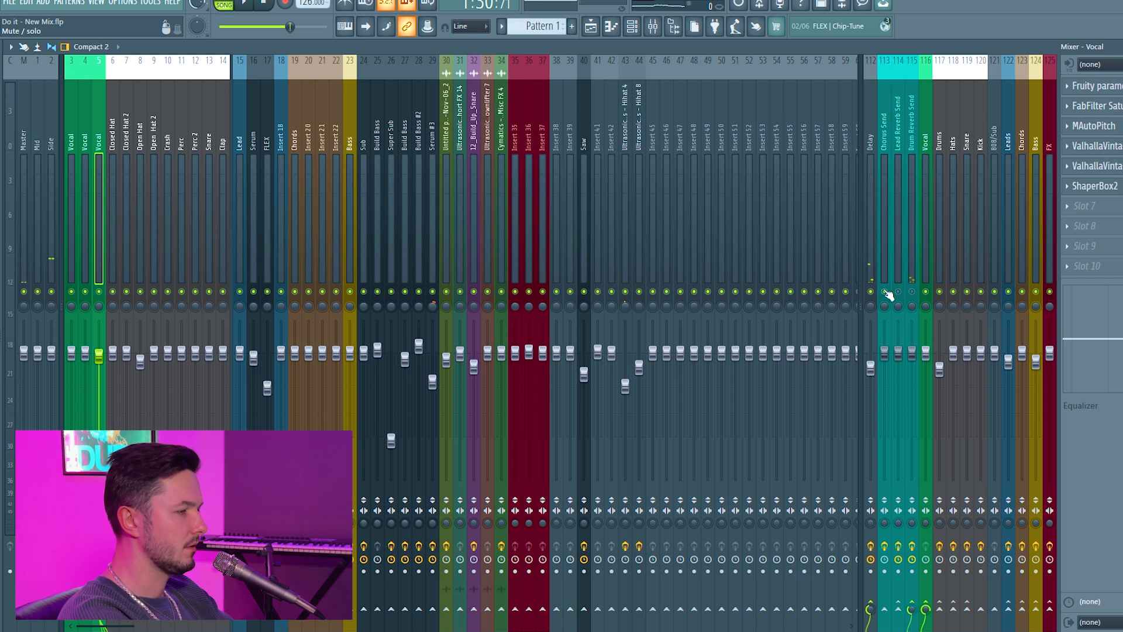
{"action": "left_click", "coordinate": [871, 292]}
{"action": "key", "text": "space"}
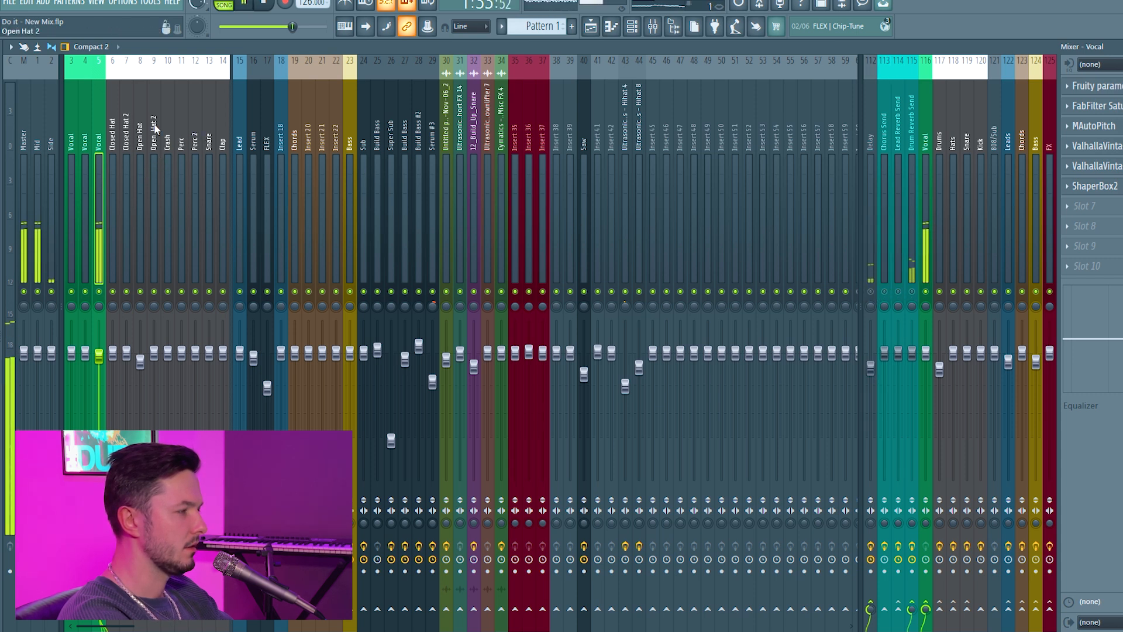
{"action": "key", "text": "space"}
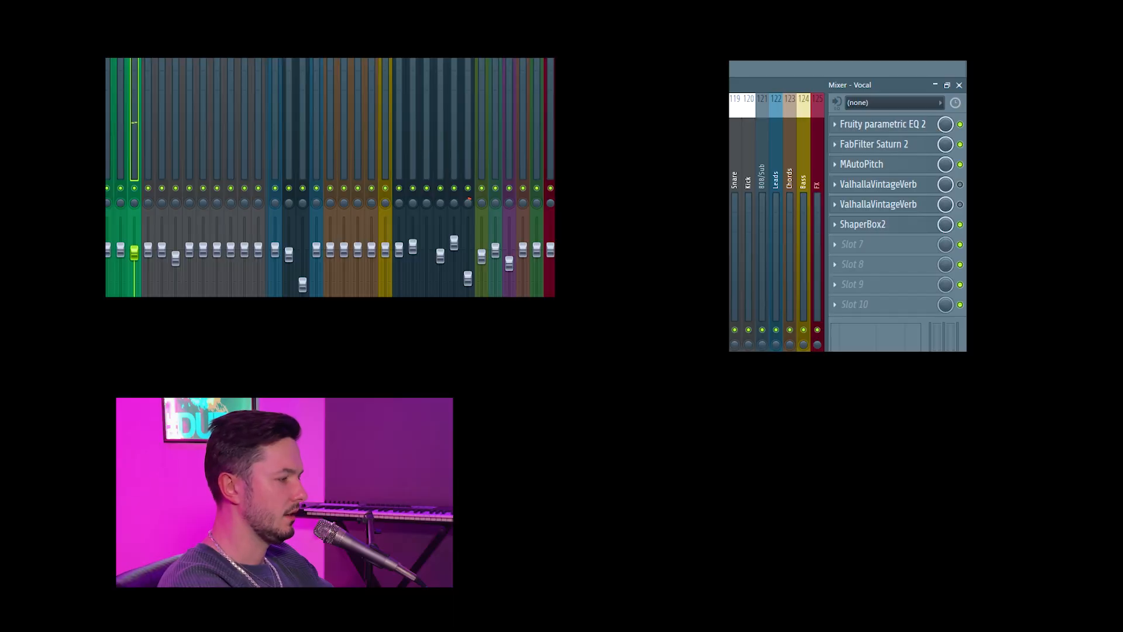
Step: Inspect the Fruity parametric EQ 2 and FabFilter Saturn 2 settings on Vocal insert 5 and close them
{"action": "left_click", "coordinate": [896, 125]}
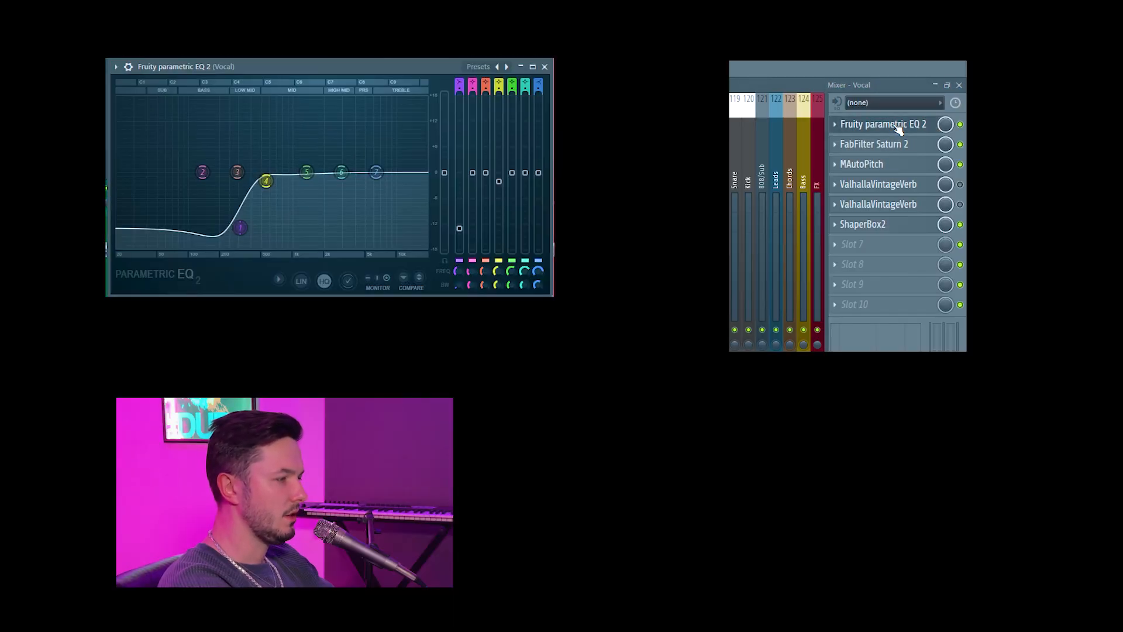
{"action": "left_click", "coordinate": [898, 125]}
{"action": "left_click", "coordinate": [903, 129]}
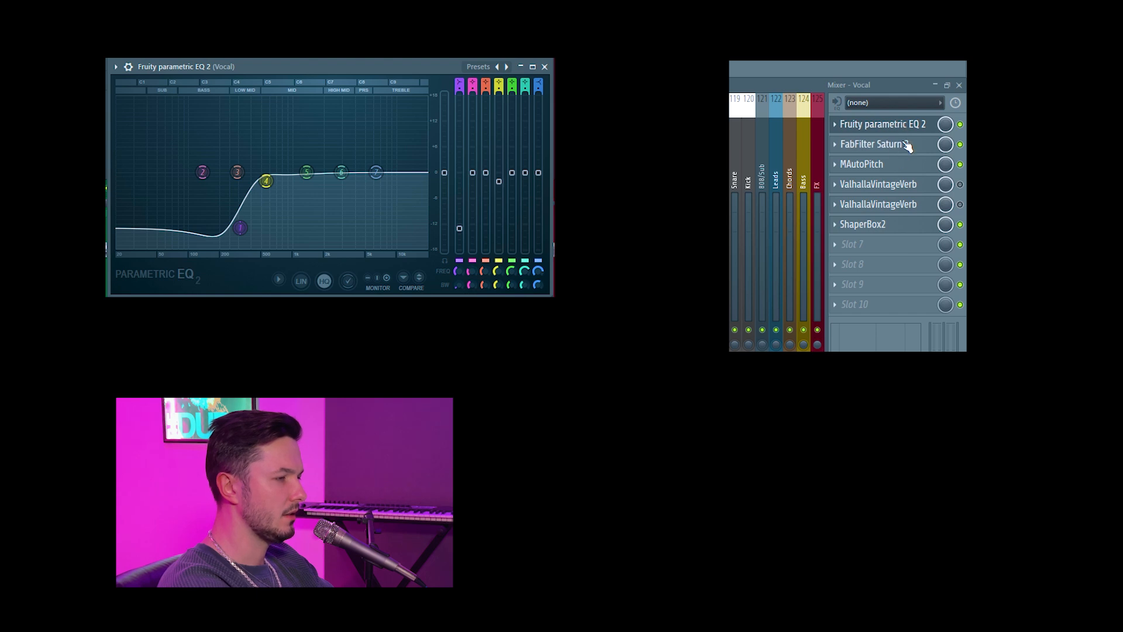
{"action": "left_click", "coordinate": [904, 144]}
{"action": "left_click", "coordinate": [604, 65]}
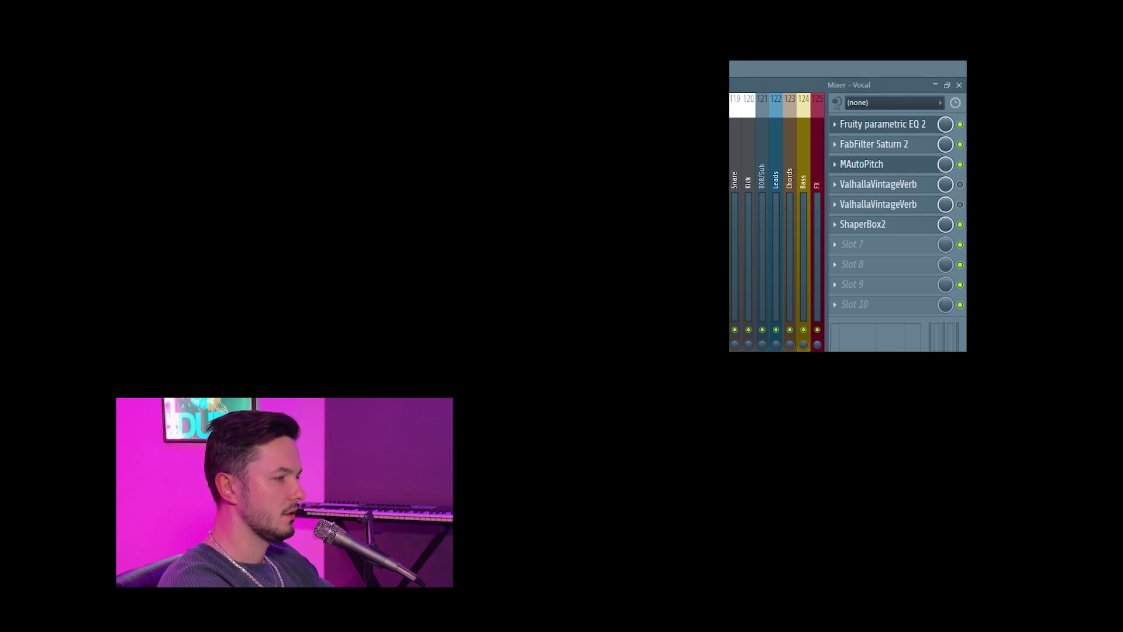
Step: Review the MAutoPitch settings on Vocal insert 5, switching the effect off and back on
{"action": "left_click", "coordinate": [862, 164]}
{"action": "left_click_drag", "start_coordinate": [451, 113], "coordinate": [483, 58]}
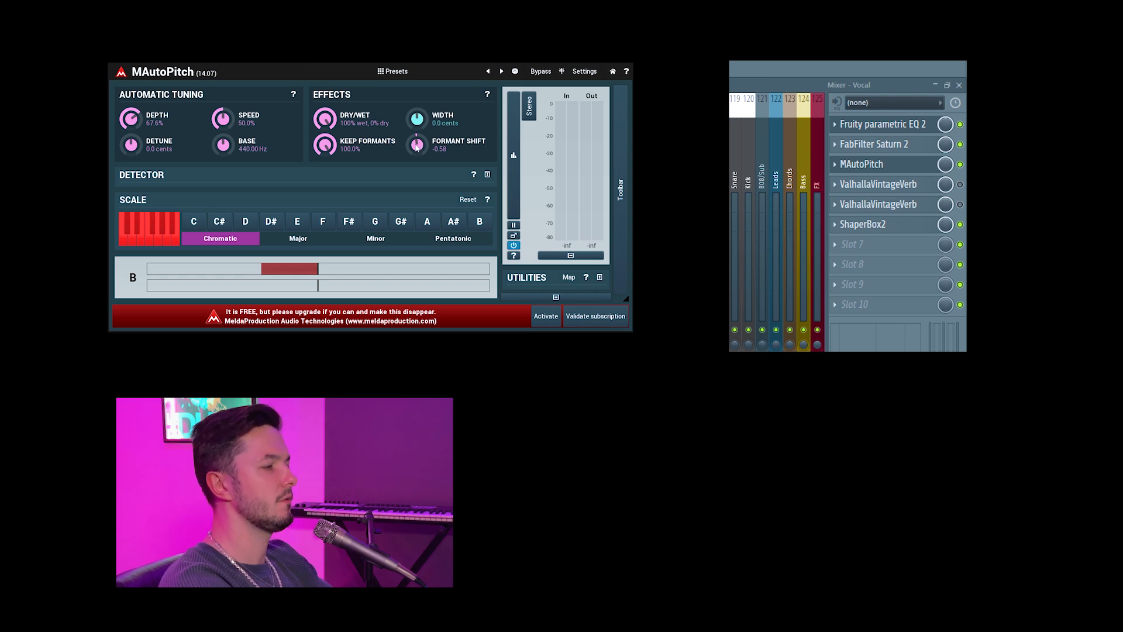
{"action": "left_click", "coordinate": [960, 165]}
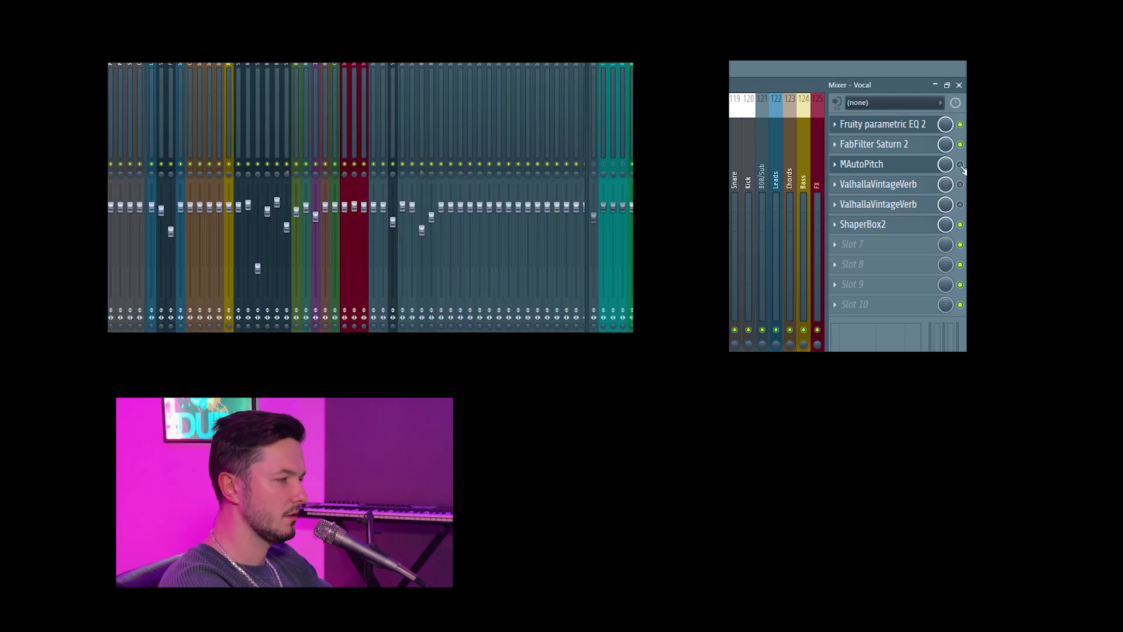
{"action": "left_click", "coordinate": [882, 164]}
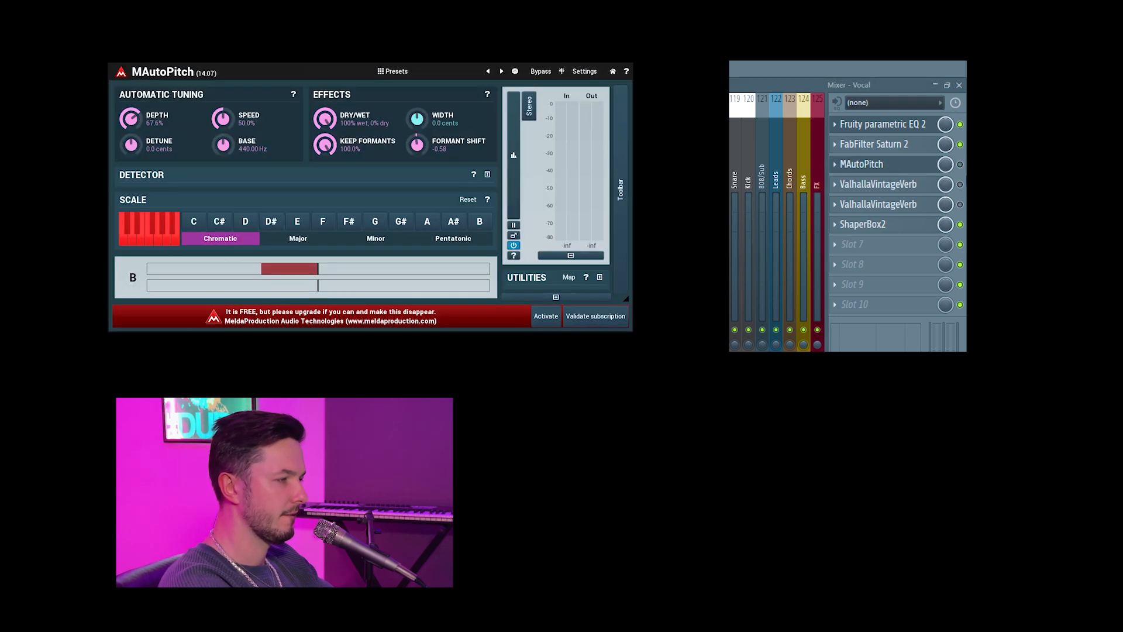
{"action": "left_click", "coordinate": [960, 165]}
{"action": "left_click", "coordinate": [903, 170]}
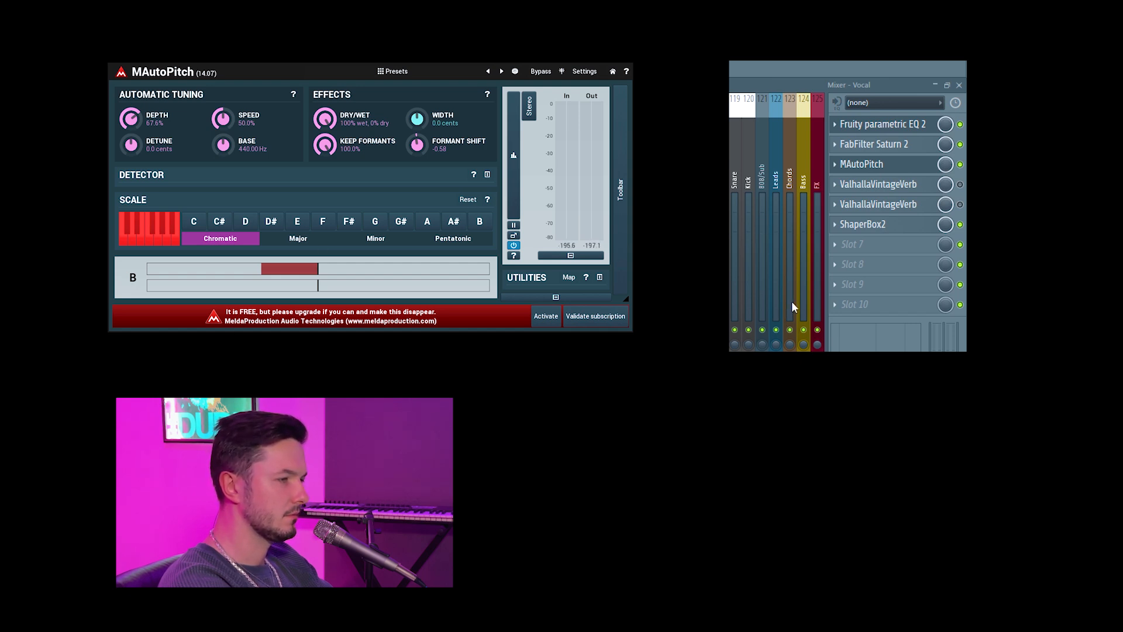
Step: Play the vocal to compare it with and without MAutoPitch, check its settings once more and close it
{"action": "key", "text": "space"}
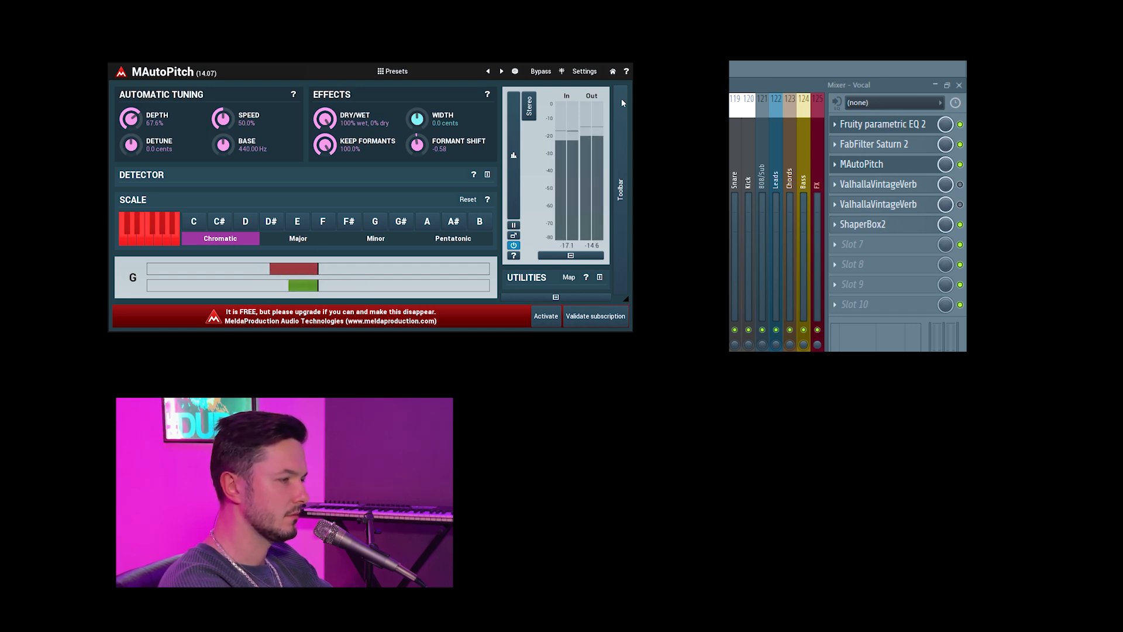
{"action": "left_click", "coordinate": [960, 165]}
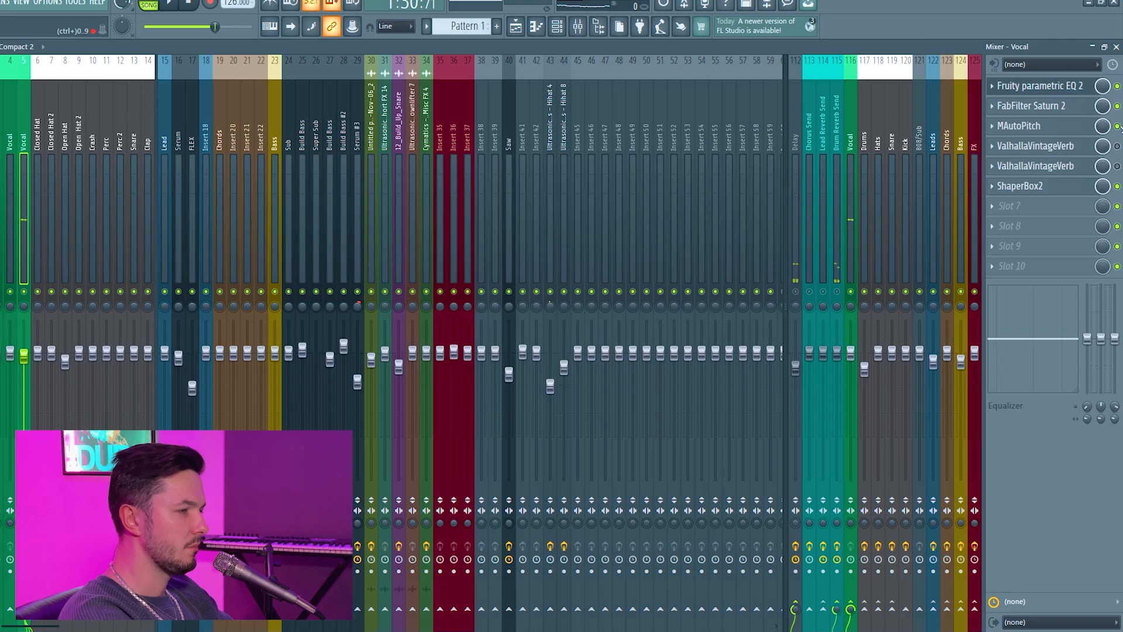
{"action": "left_click", "coordinate": [1077, 126]}
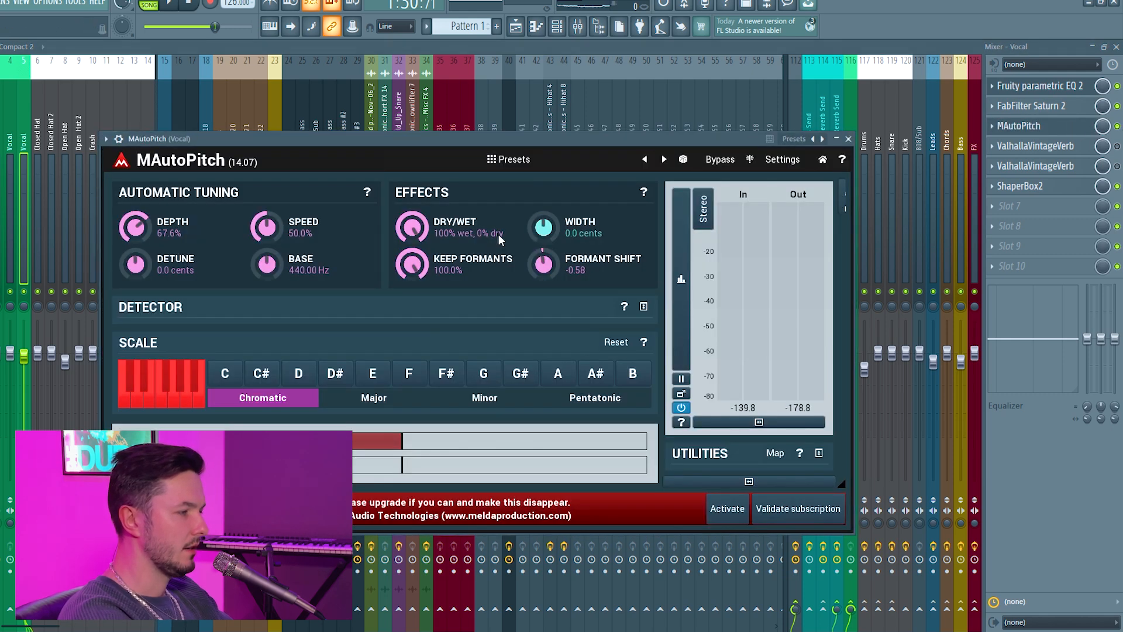
{"action": "left_click", "coordinate": [848, 138]}
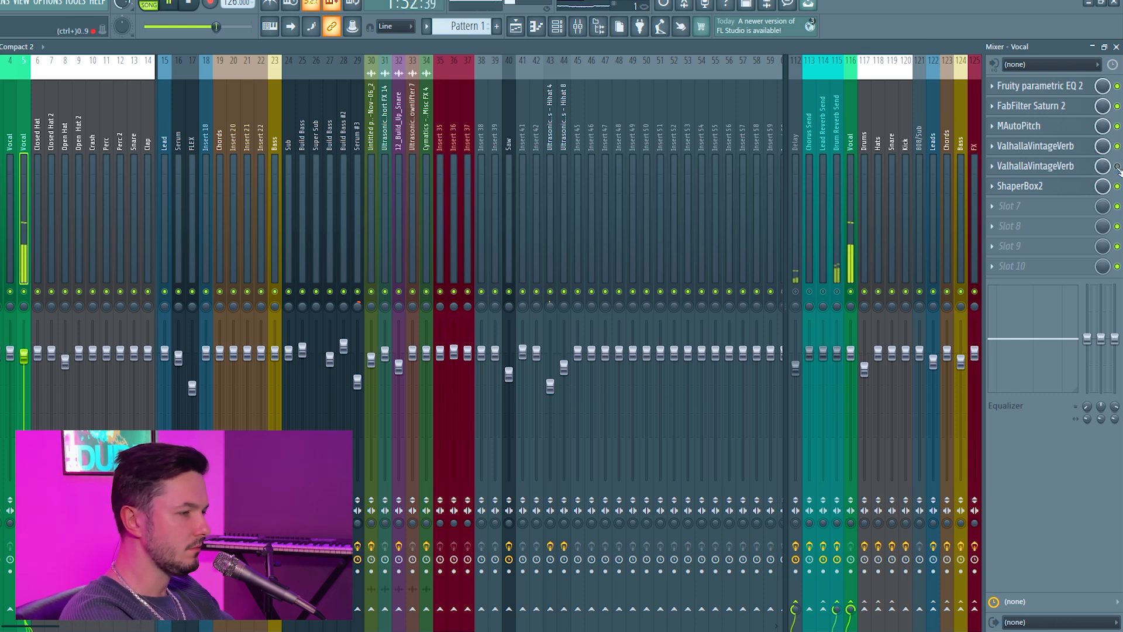
Step: Enable both ValhallaVintageVerb effects on Vocal insert 5, and inspect and close the second reverb's settings
{"action": "left_click", "coordinate": [1053, 166]}
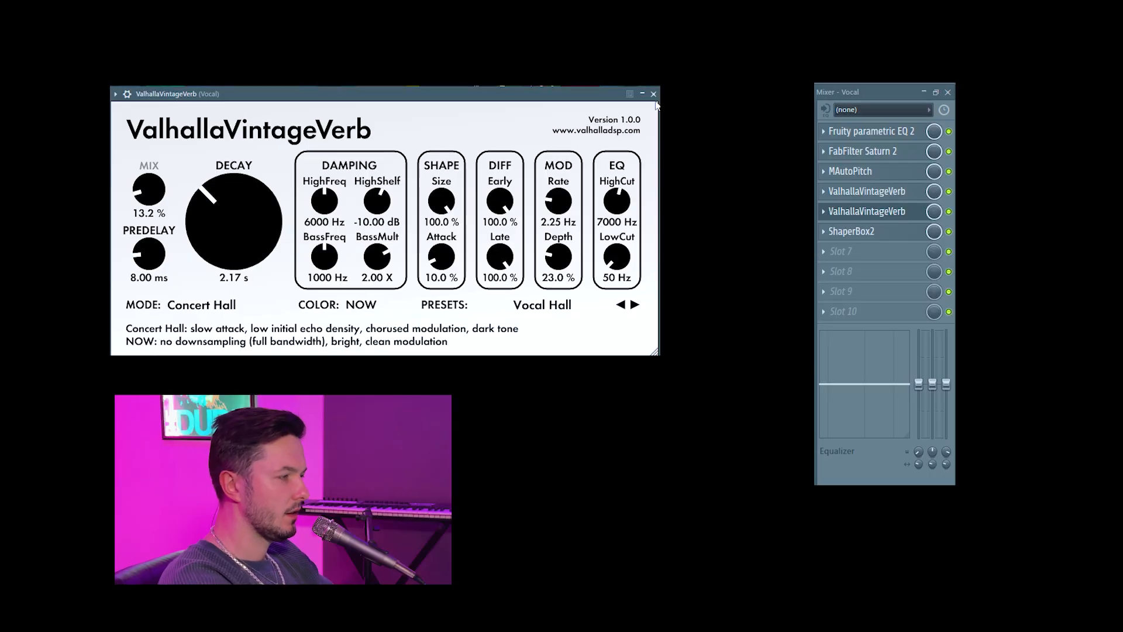
{"action": "left_click", "coordinate": [653, 94]}
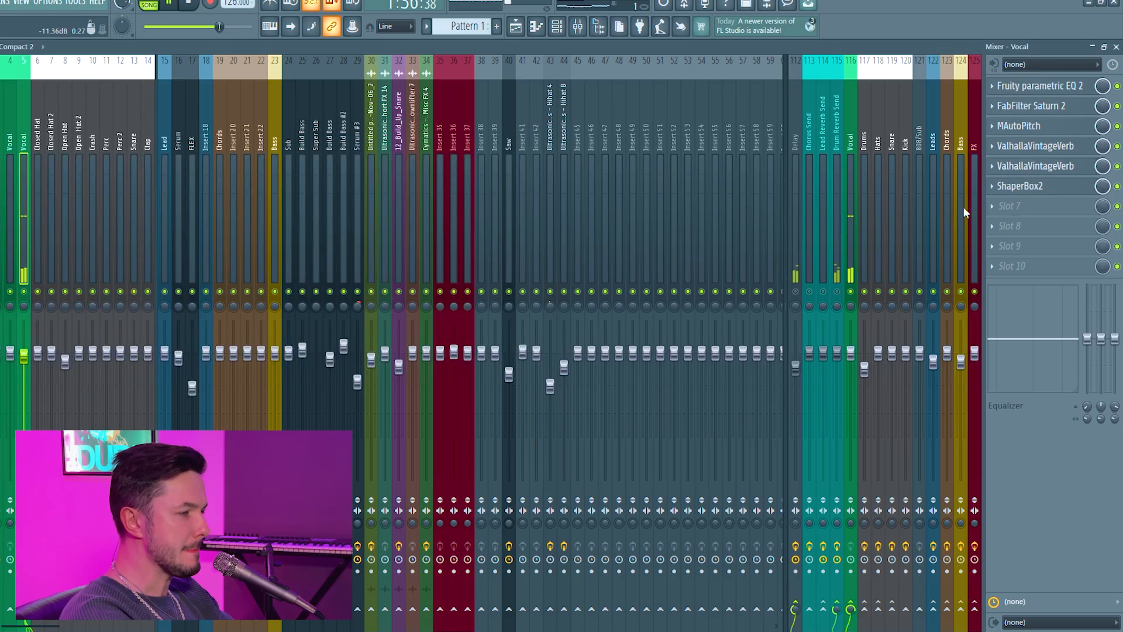
Step: Unmute the Delay, Chorus, Lead Reverb and Drum Reverb sends and reselect Vocal insert 5
{"action": "left_click", "coordinate": [841, 146]}
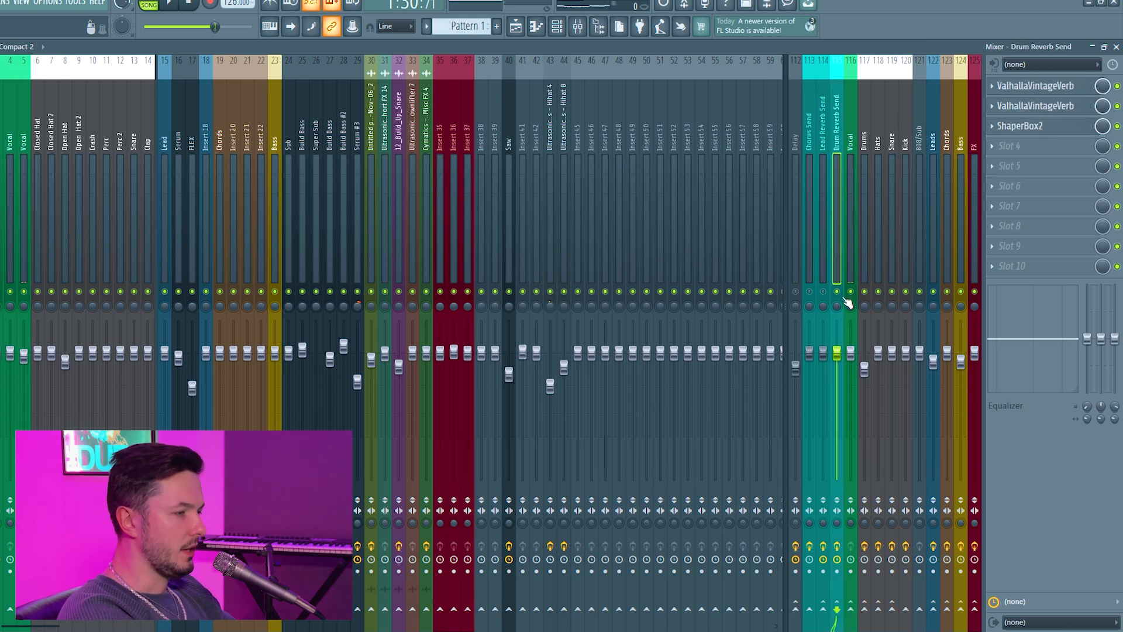
{"action": "left_click", "coordinate": [796, 292]}
{"action": "left_click", "coordinate": [822, 292]}
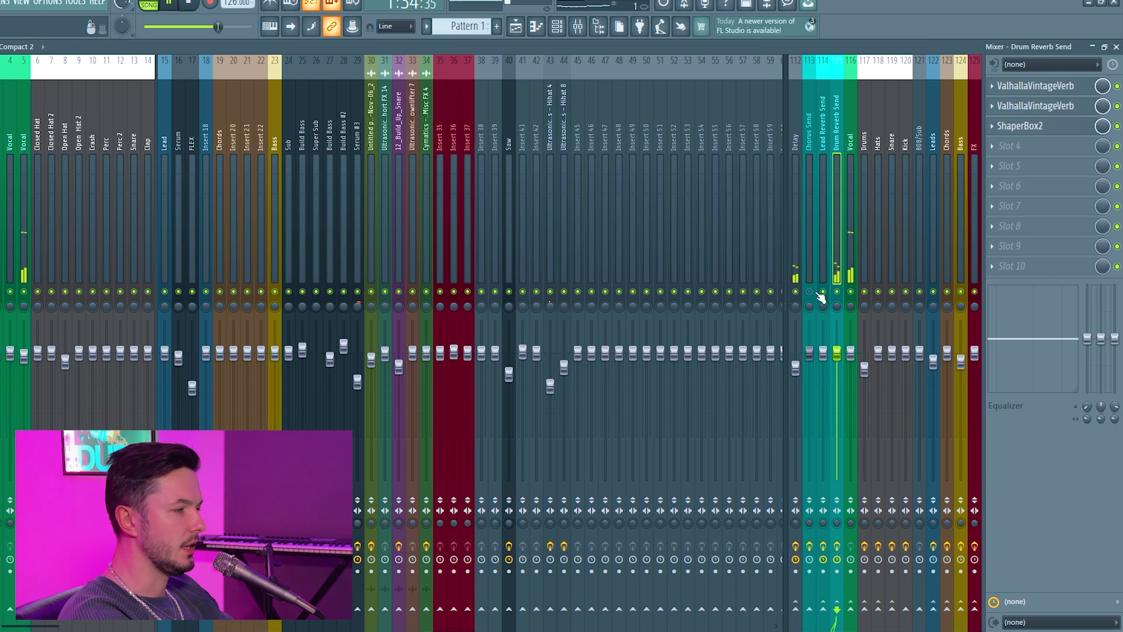
{"action": "left_click", "coordinate": [809, 292]}
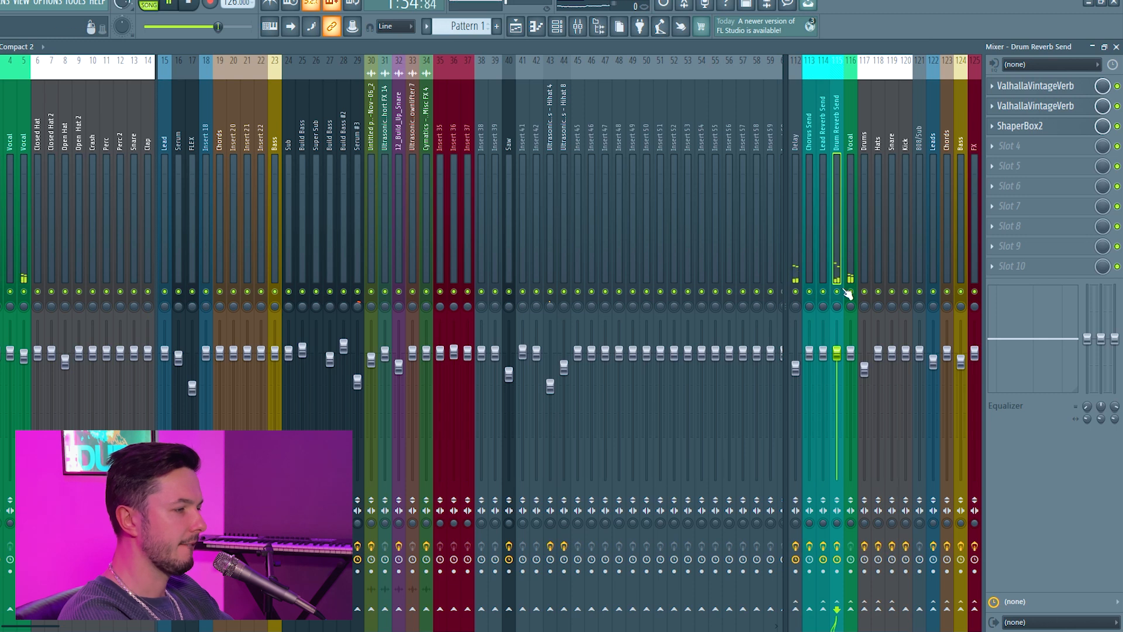
{"action": "left_click", "coordinate": [25, 145]}
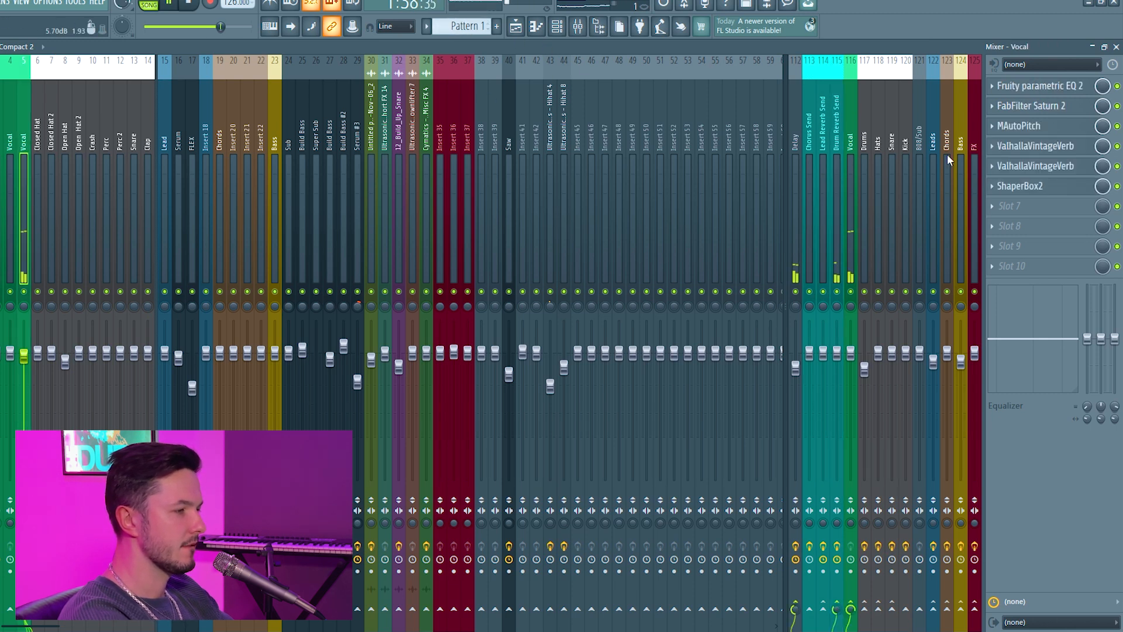
Step: Return to the playlist and play the soloed vocals from the first clip and from the third clip
{"action": "left_click", "coordinate": [515, 26]}
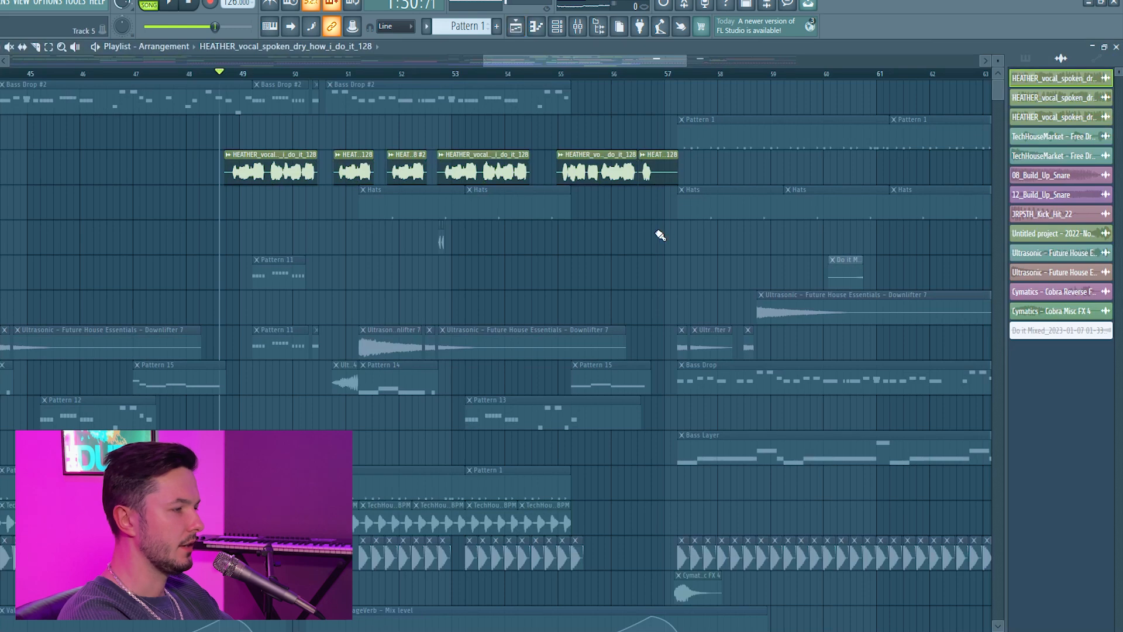
{"action": "scroll", "coordinate": [652, 231], "scroll_direction": "left", "scroll_amount": 3}
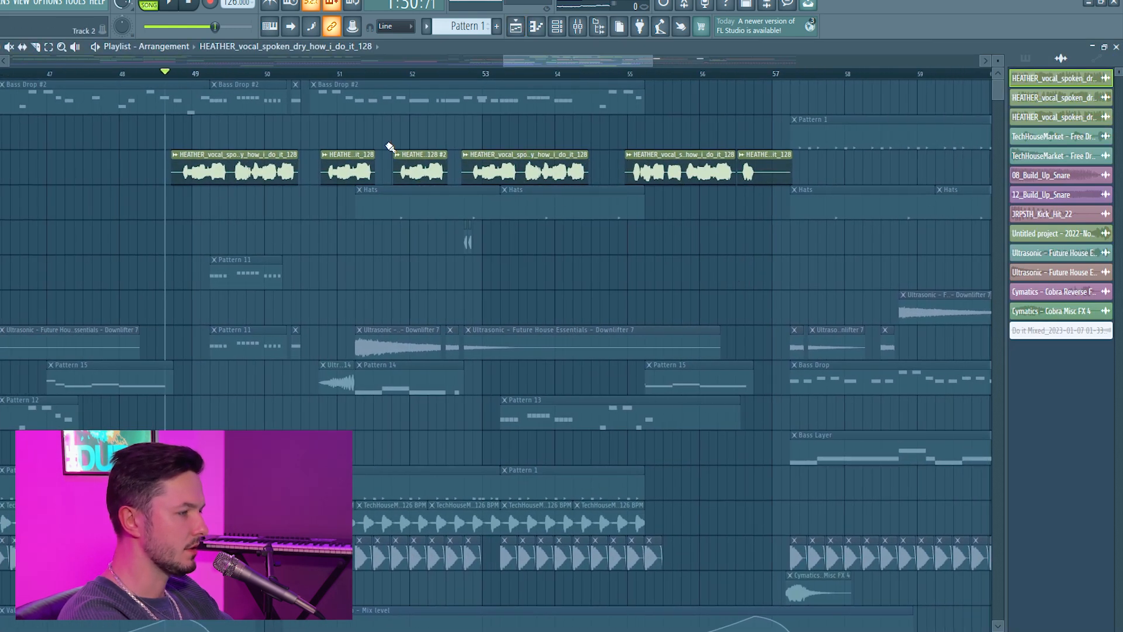
{"action": "key", "text": "space"}
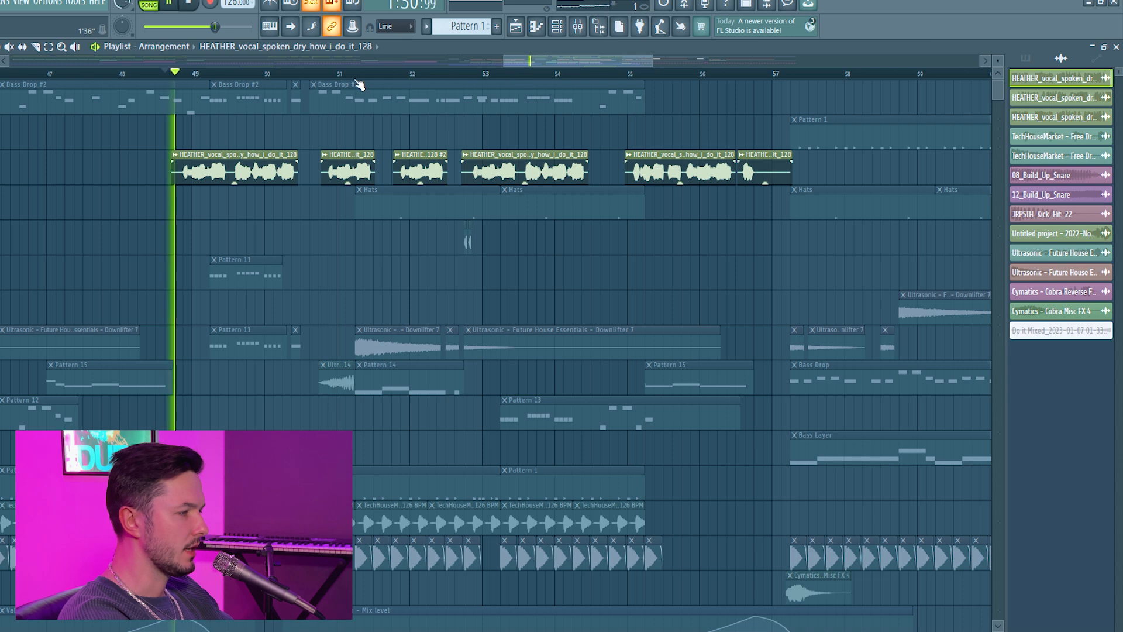
{"action": "left_click", "coordinate": [391, 74]}
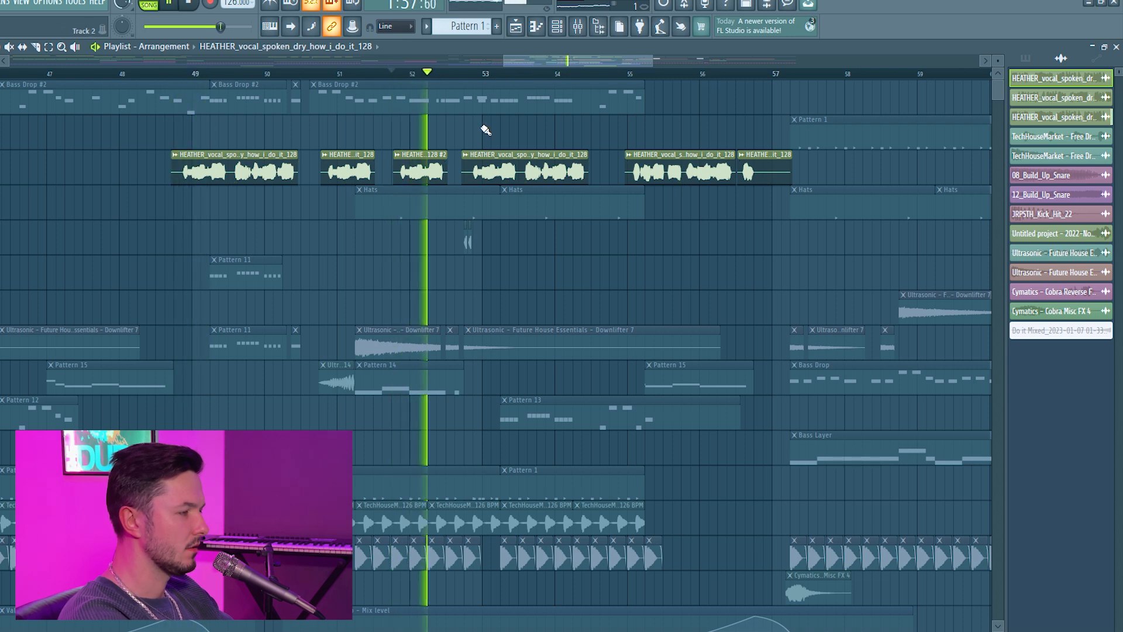
{"action": "key", "text": "space"}
Step: Inspect the channel settings of the third vocal clip on Track 3, replay it and return to the mixer
{"action": "double_click", "coordinate": [410, 159]}
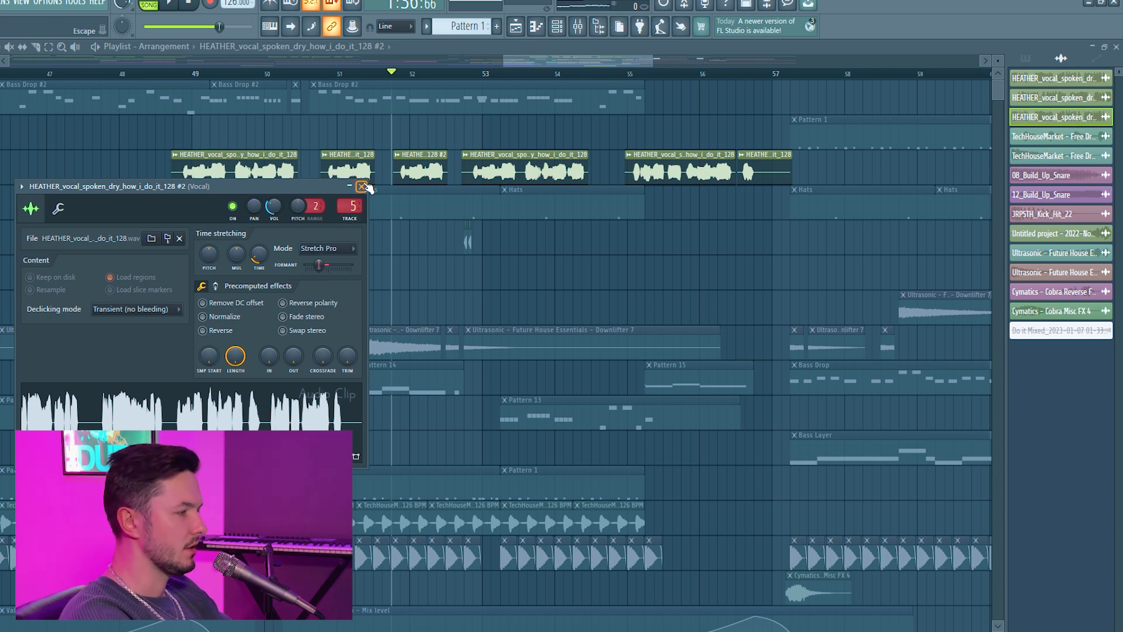
{"action": "left_click", "coordinate": [363, 185]}
{"action": "key", "text": "space"}
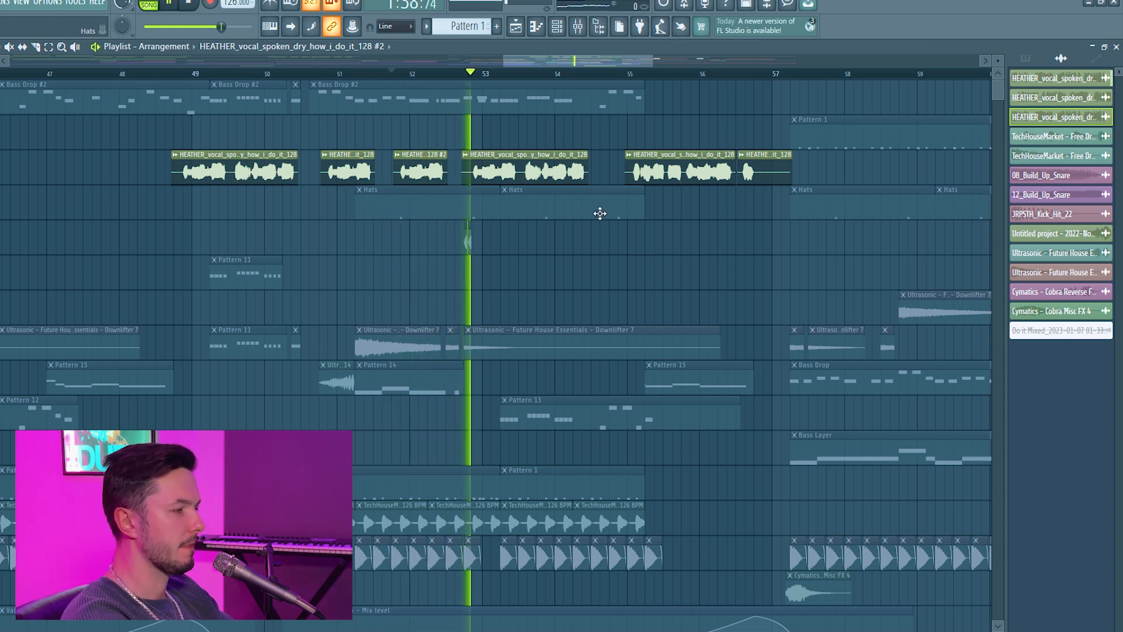
{"action": "scroll", "coordinate": [602, 217], "scroll_direction": "down", "scroll_amount": 4}
{"action": "key", "text": "space"}
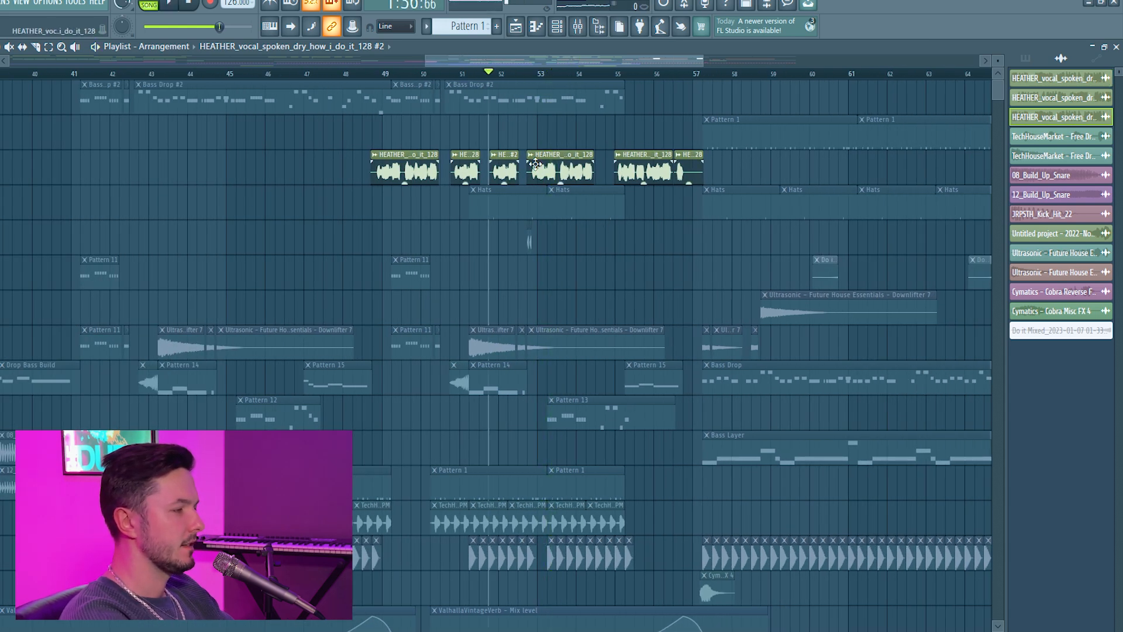
{"action": "key", "text": "F9"}
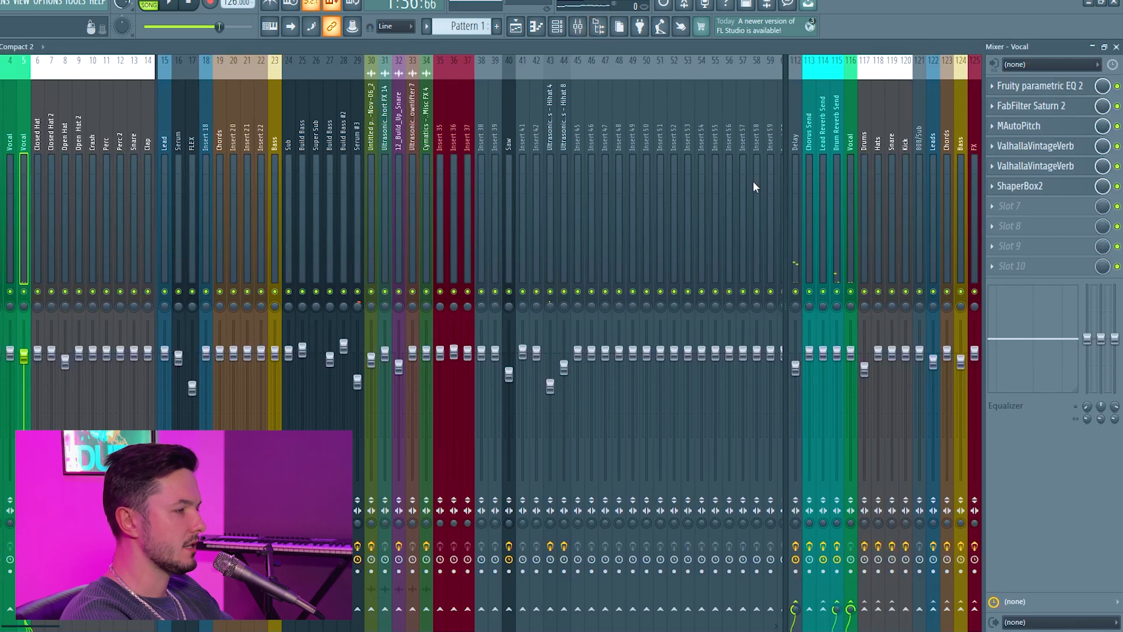